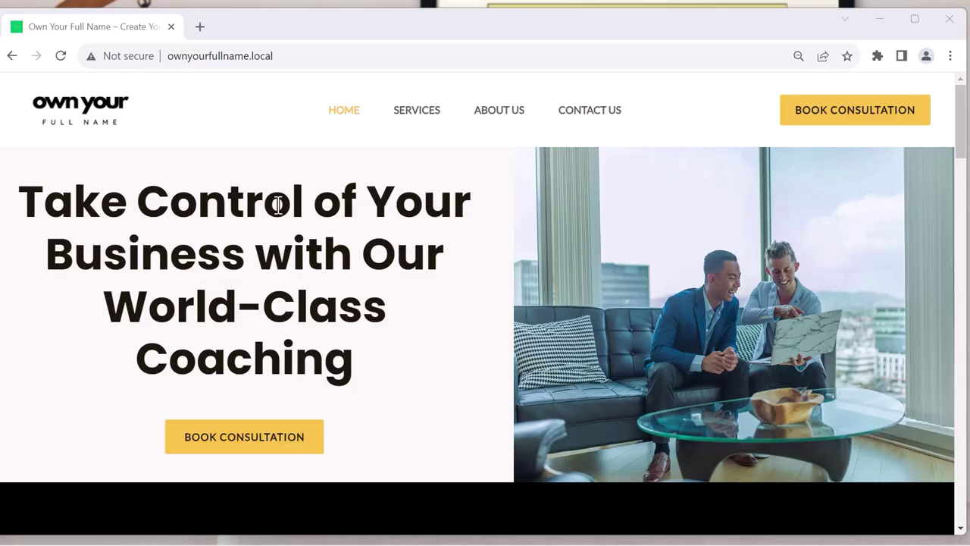
Step: Load instantedit.com in a second Chrome tab beside the local Own Your Full Name homepage
{"action": "left_click_drag", "start_coordinate": [959, 117], "coordinate": [959, 101]}
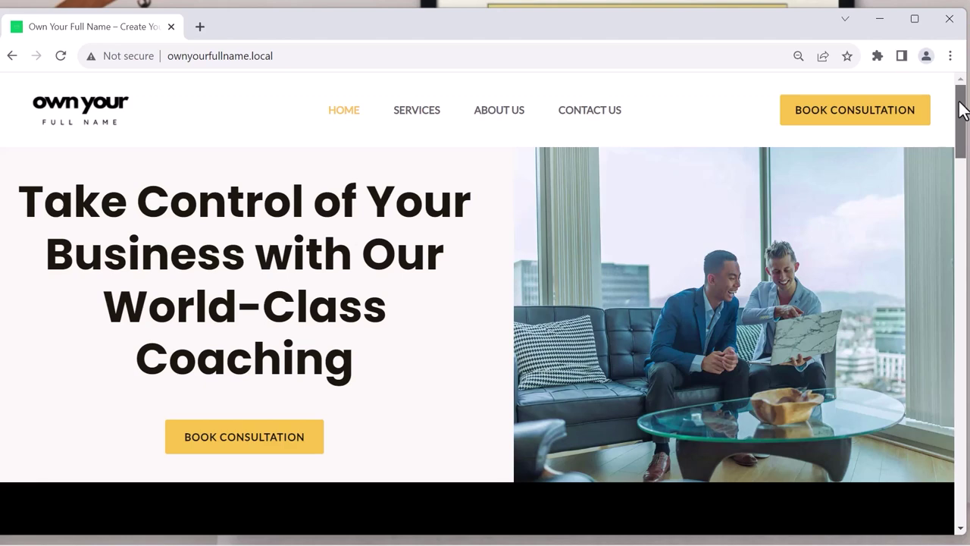
{"action": "mouse_move", "coordinate": [963, 114]}
{"action": "left_mouse_down"}
{"action": "mouse_move", "coordinate": [953, 461]}
{"action": "mouse_move", "coordinate": [946, 387]}
{"action": "mouse_move", "coordinate": [963, 106]}
{"action": "left_mouse_up"}
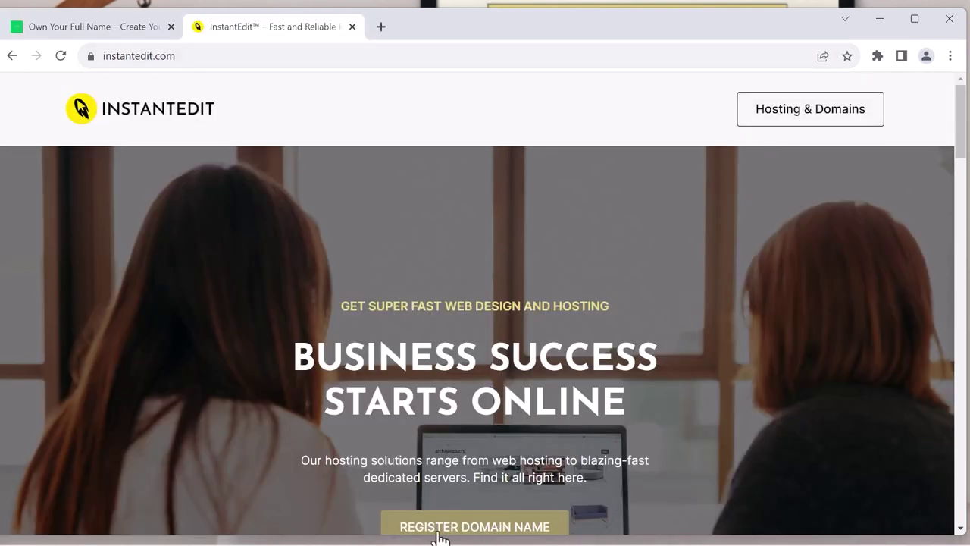
Step: Search InstantEdit's domain shop for the owner's full name after correcting the surname
{"action": "left_click", "coordinate": [823, 123]}
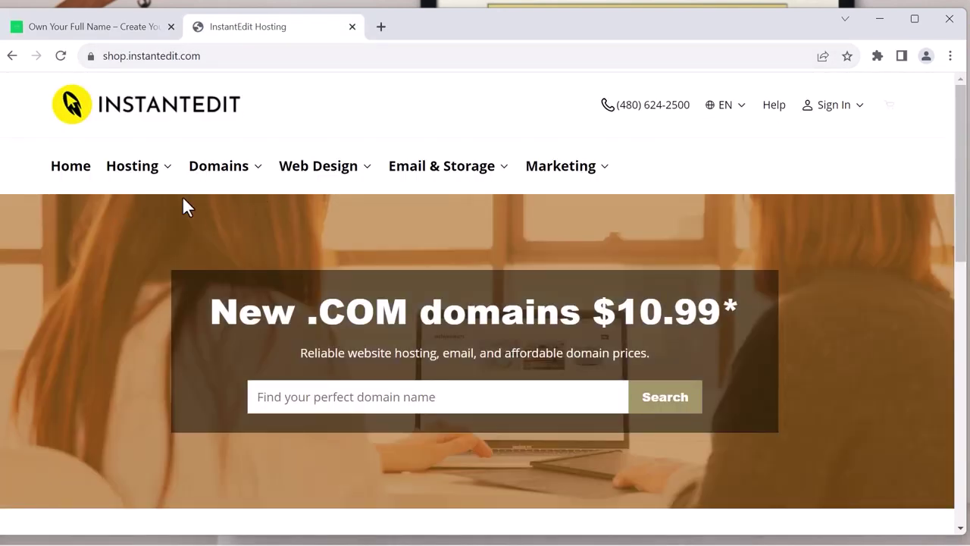
{"action": "left_click", "coordinate": [293, 400]}
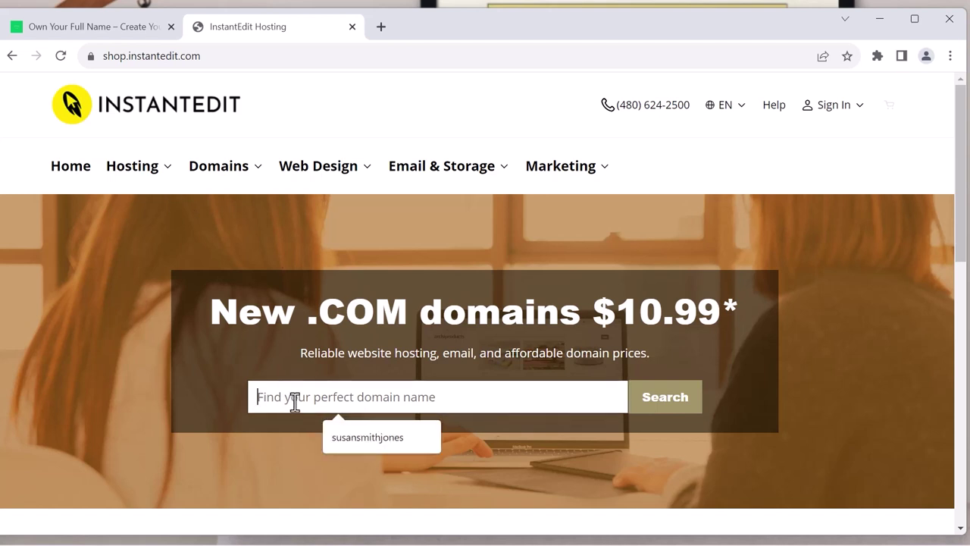
{"action": "left_click", "coordinate": [362, 443]}
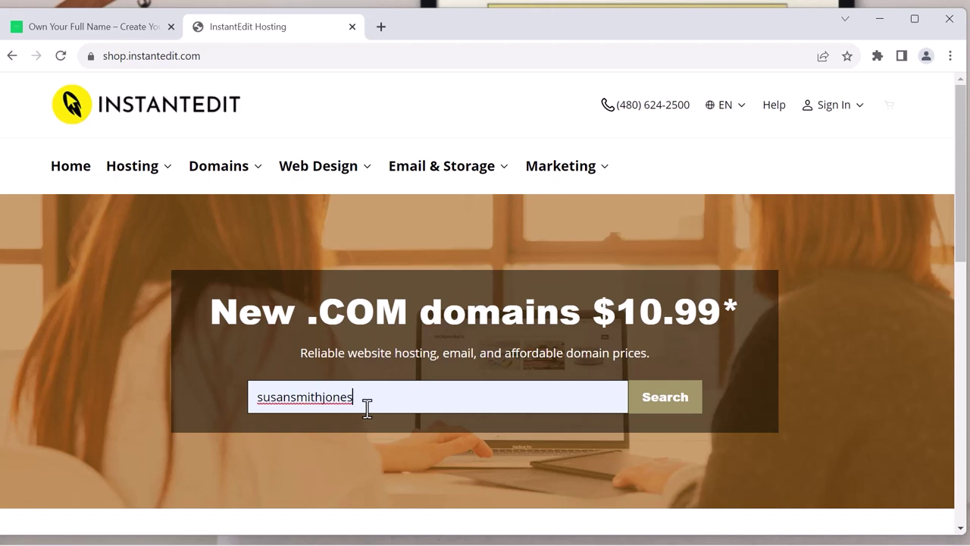
{"action": "key", "text": "BackSpace"}
{"action": "key", "text": "BackSpace"}
{"action": "key", "text": "BackSpace"}
{"action": "key", "text": "BackSpace"}
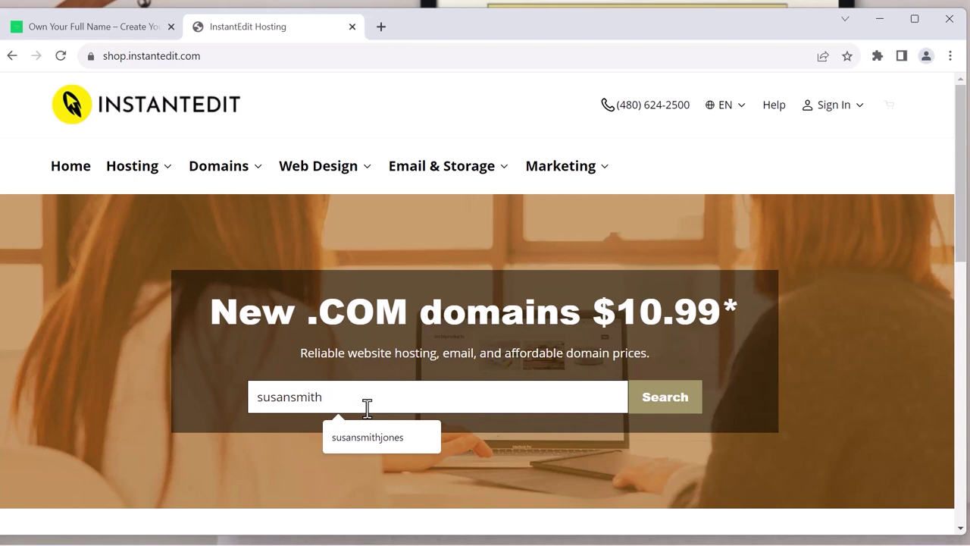
{"action": "type", "text": "rogers"}
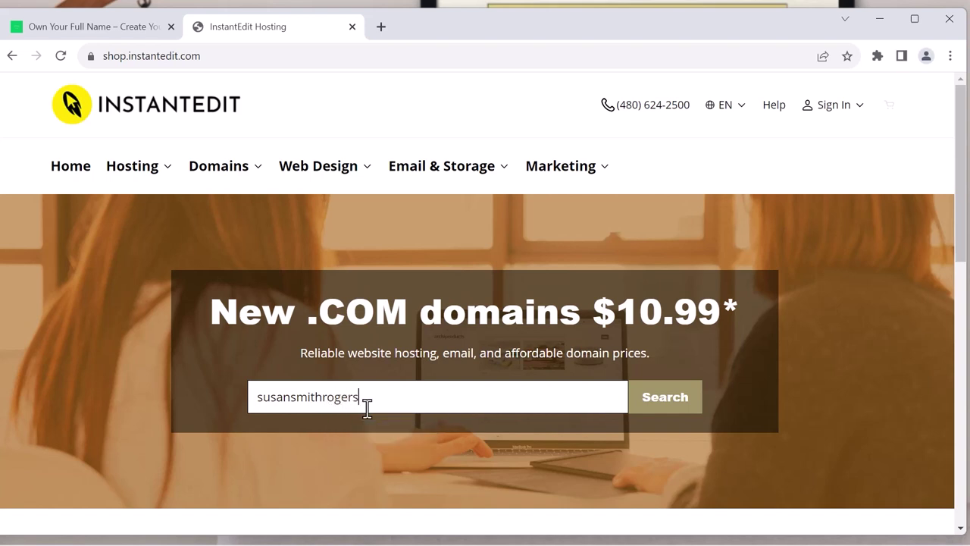
{"action": "key", "text": "Return"}
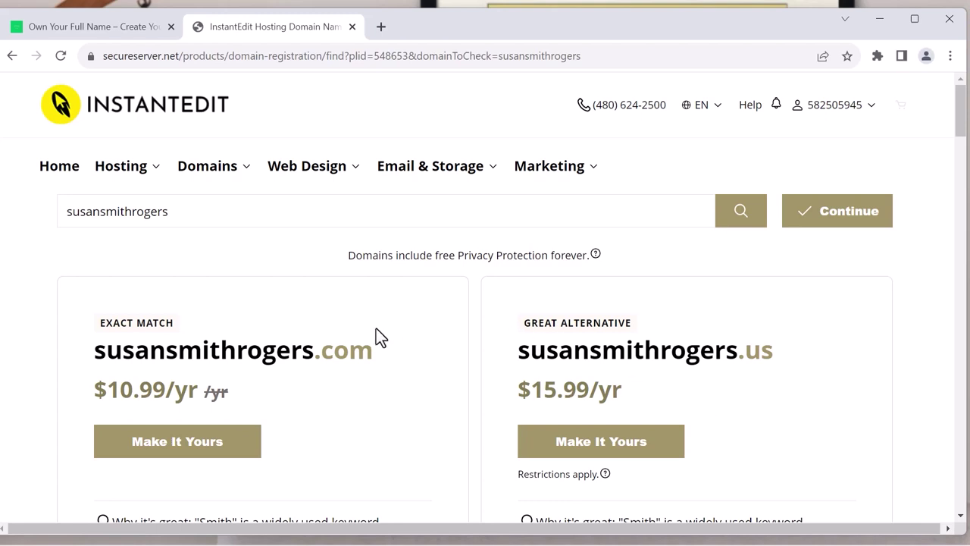
Step: Scroll down the domain results and highlight the .org alternative name
{"action": "scroll", "coordinate": [380, 321], "scroll_direction": "down", "scroll_amount": 5}
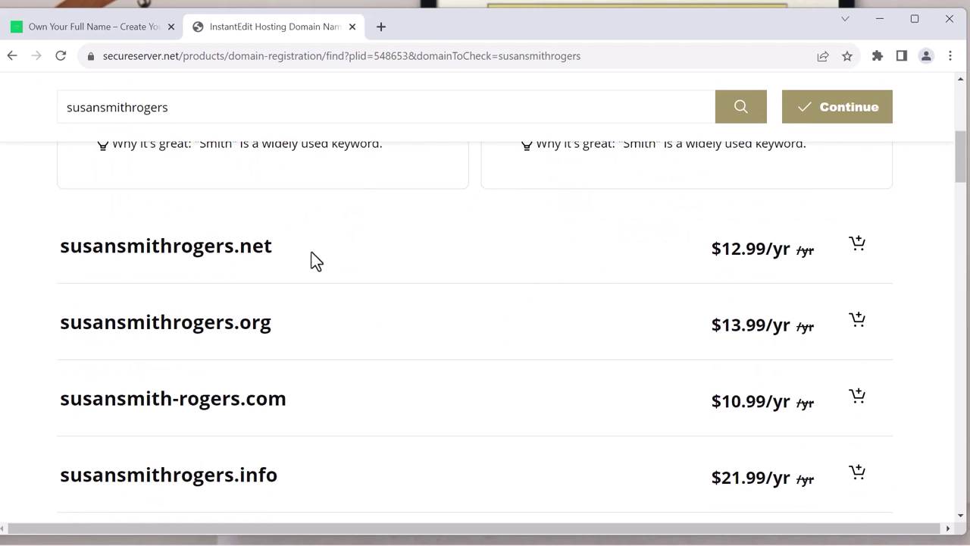
{"action": "scroll", "coordinate": [316, 257], "scroll_direction": "down", "scroll_amount": 1}
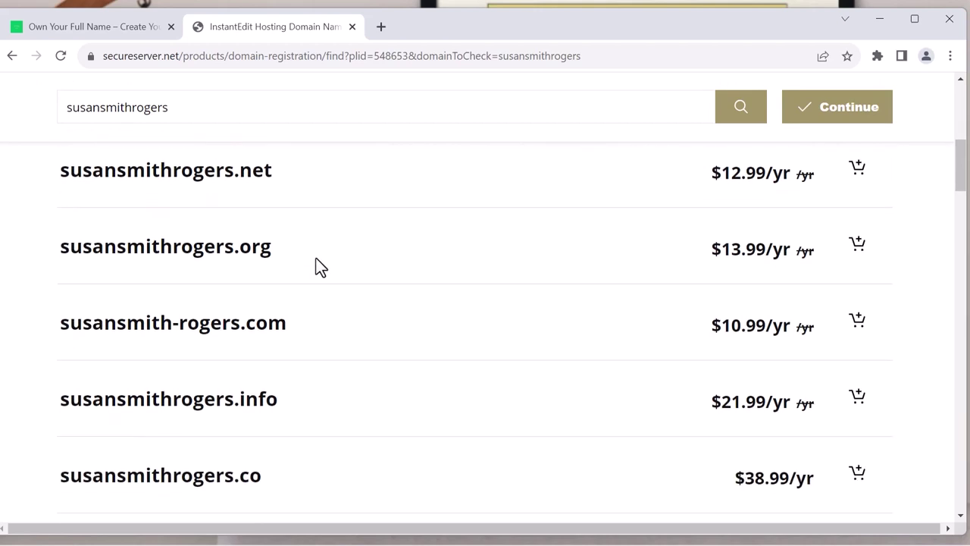
{"action": "left_click_drag", "start_coordinate": [291, 244], "coordinate": [234, 248]}
{"action": "left_click_drag", "start_coordinate": [213, 253], "coordinate": [81, 255]}
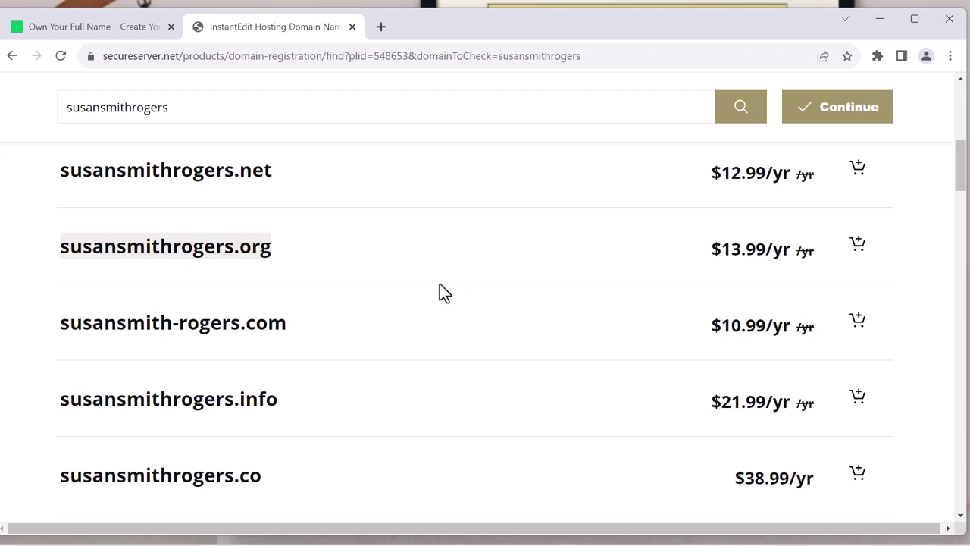
Step: Compare the remaining results against the $10.99/yr .com and $15.99/yr .us, then deselect and return to the top
{"action": "scroll", "coordinate": [443, 293], "scroll_direction": "down", "scroll_amount": 6}
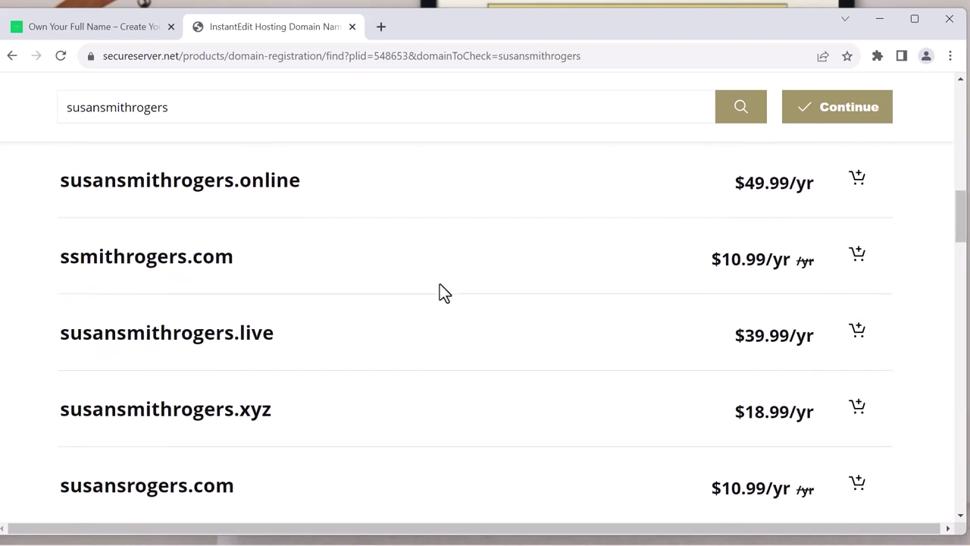
{"action": "scroll", "coordinate": [444, 294], "scroll_direction": "down", "scroll_amount": 4}
{"action": "scroll", "coordinate": [294, 254], "scroll_direction": "up", "scroll_amount": 1}
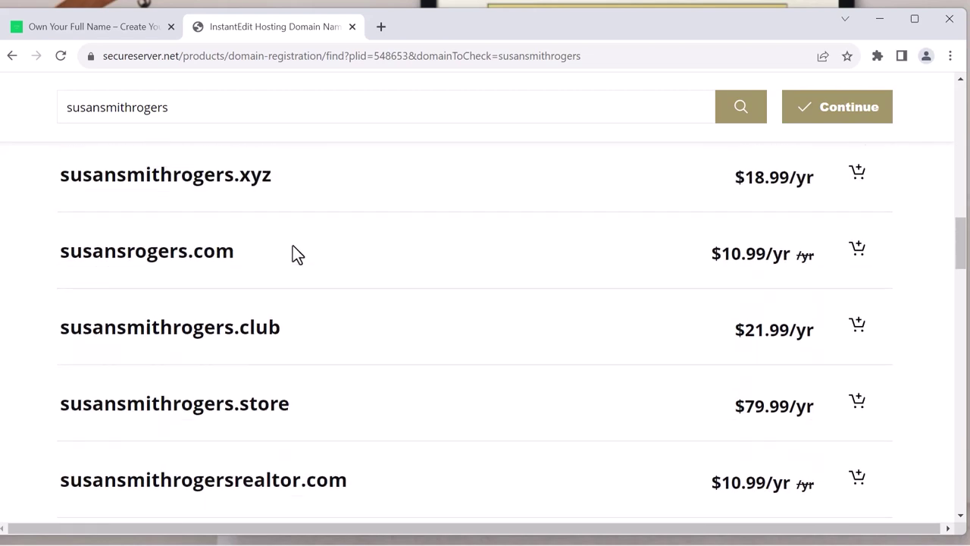
{"action": "scroll", "coordinate": [281, 232], "scroll_direction": "down", "scroll_amount": 5}
{"action": "scroll", "coordinate": [281, 227], "scroll_direction": "down", "scroll_amount": 2}
{"action": "scroll", "coordinate": [281, 227], "scroll_direction": "up", "scroll_amount": 2}
{"action": "scroll", "coordinate": [281, 226], "scroll_direction": "down", "scroll_amount": 1}
{"action": "scroll", "coordinate": [277, 228], "scroll_direction": "down", "scroll_amount": 1}
{"action": "scroll", "coordinate": [273, 232], "scroll_direction": "up", "scroll_amount": 5}
{"action": "scroll", "coordinate": [273, 232], "scroll_direction": "up", "scroll_amount": 15}
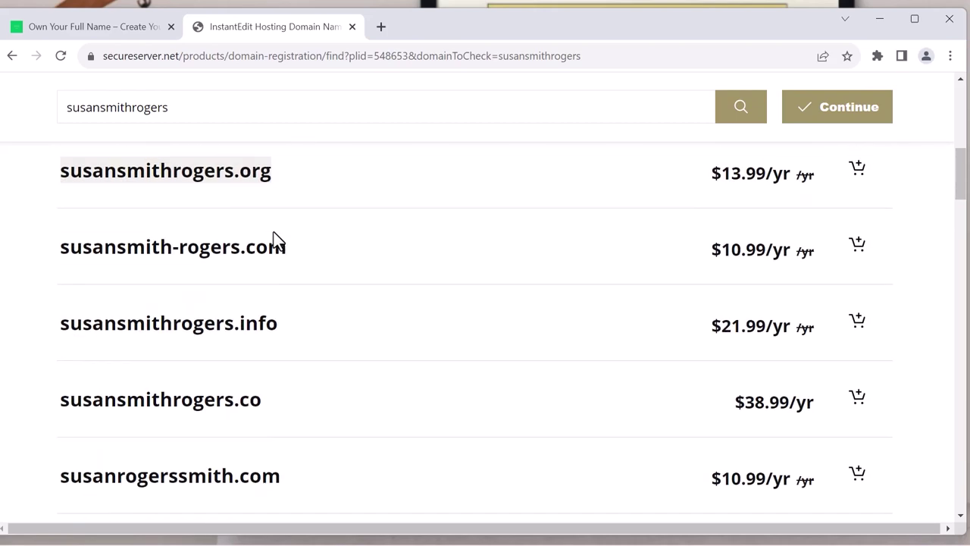
{"action": "scroll", "coordinate": [274, 232], "scroll_direction": "down", "scroll_amount": 4}
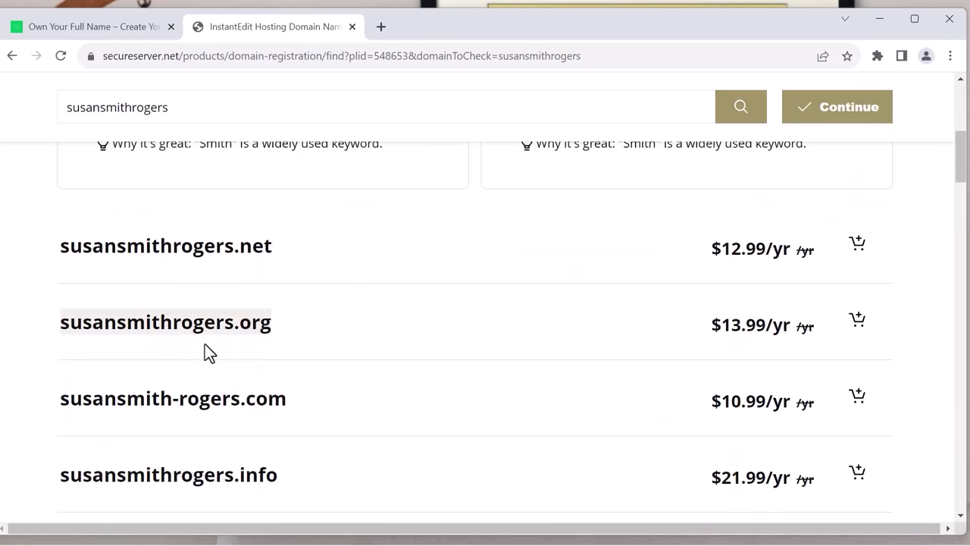
{"action": "scroll", "coordinate": [205, 353], "scroll_direction": "down", "scroll_amount": 2}
{"action": "left_click_drag", "start_coordinate": [183, 249], "coordinate": [168, 248]}
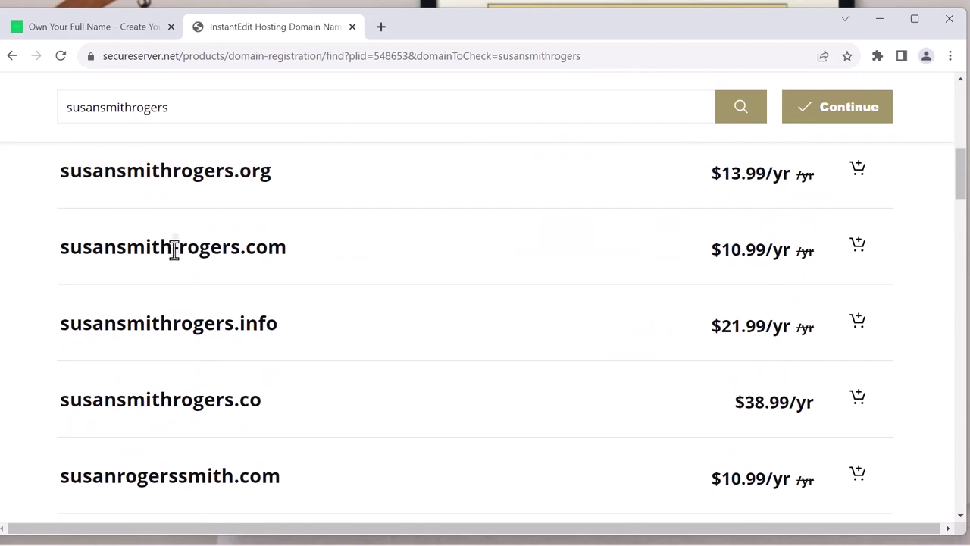
{"action": "scroll", "coordinate": [340, 255], "scroll_direction": "up", "scroll_amount": 6}
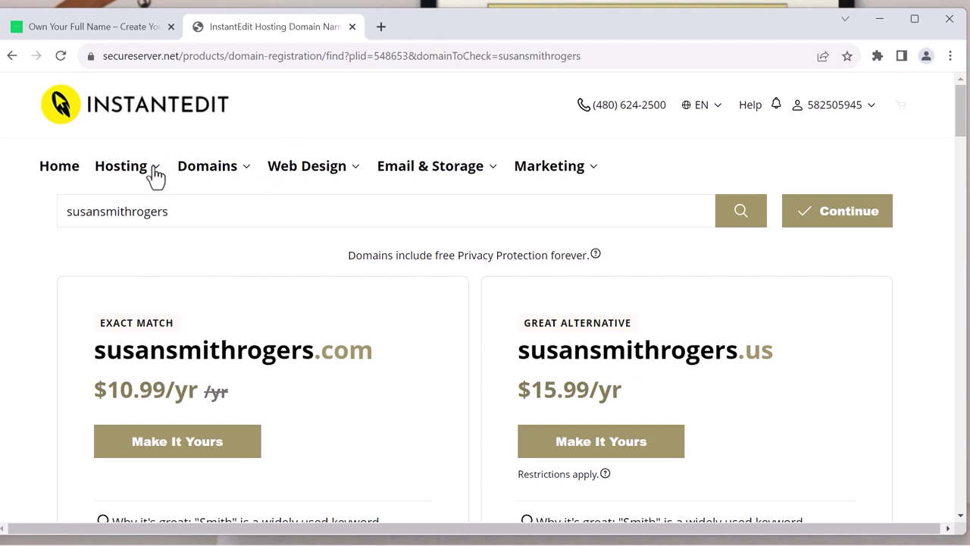
Step: Detach the local site into its own window, browse Services and About Us, then move it aside
{"action": "left_click", "coordinate": [126, 24]}
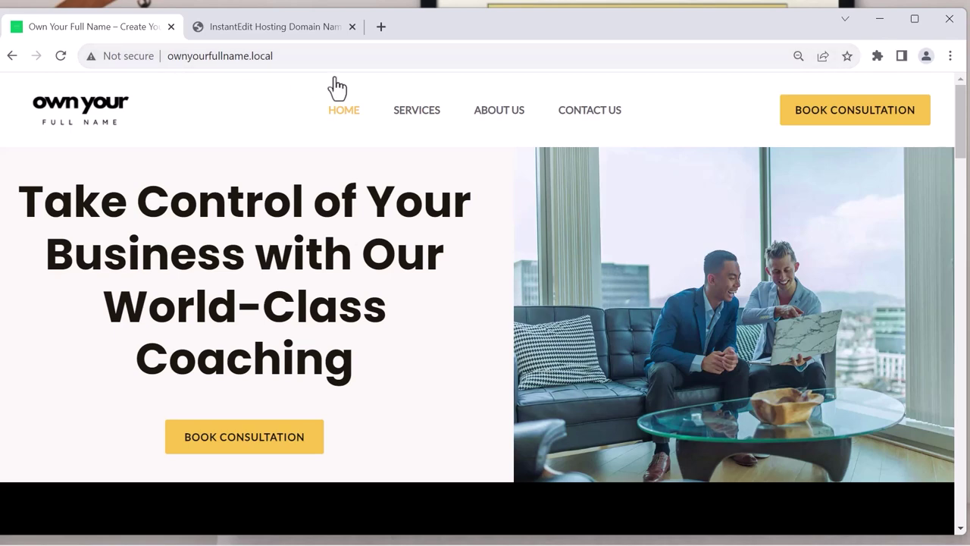
{"action": "left_click_drag", "start_coordinate": [95, 30], "coordinate": [135, 104]}
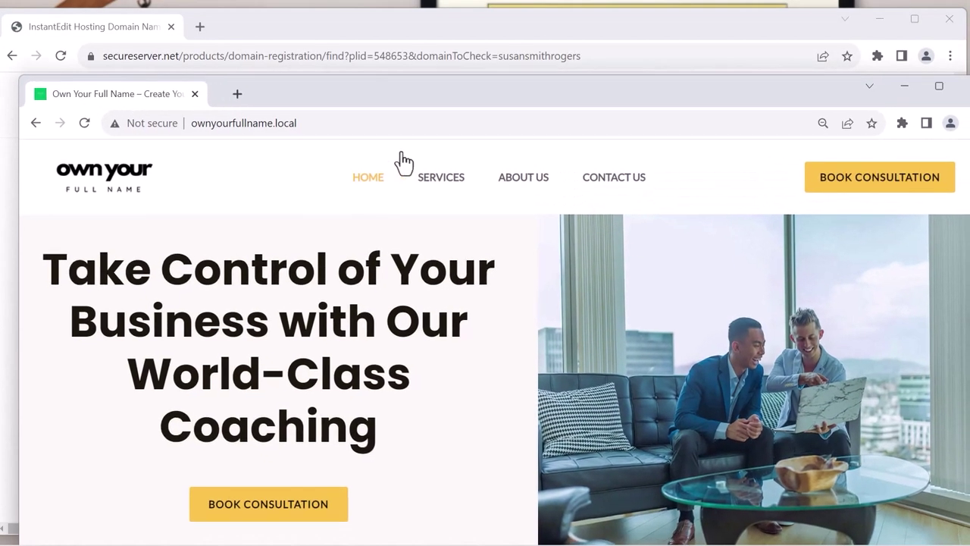
{"action": "left_click", "coordinate": [457, 179]}
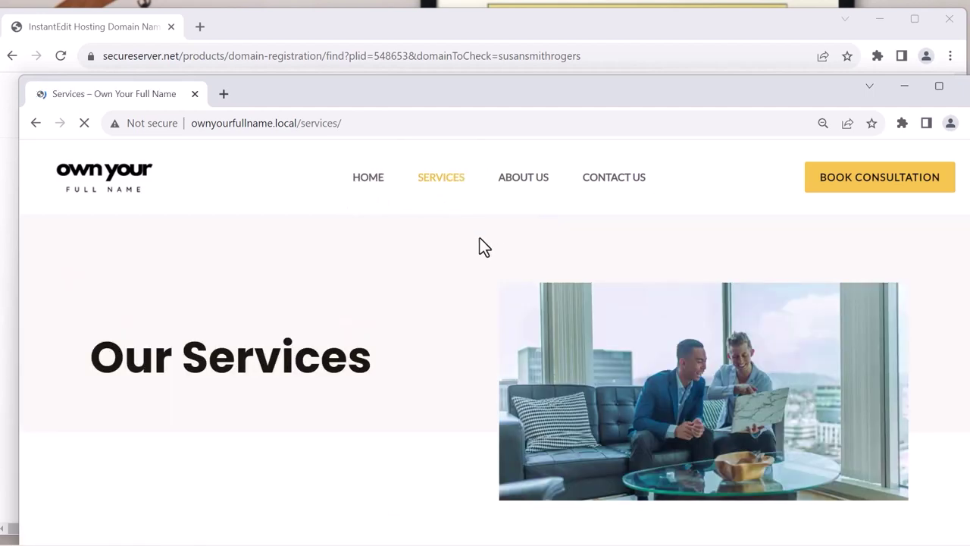
{"action": "scroll", "coordinate": [480, 244], "scroll_direction": "down", "scroll_amount": 15}
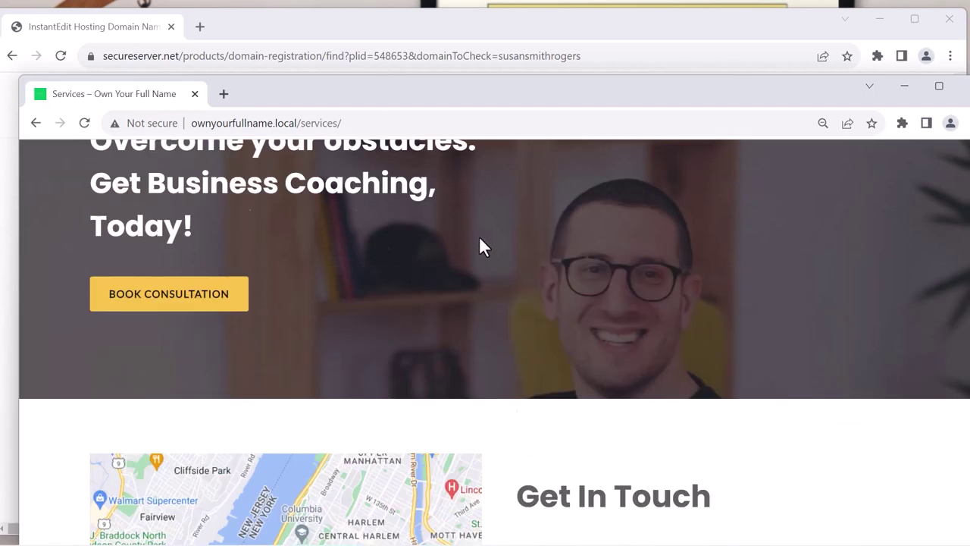
{"action": "scroll", "coordinate": [485, 239], "scroll_direction": "up", "scroll_amount": 15}
{"action": "left_click", "coordinate": [515, 182]}
{"action": "scroll", "coordinate": [515, 212], "scroll_direction": "down", "scroll_amount": 3}
{"action": "scroll", "coordinate": [518, 214], "scroll_direction": "down", "scroll_amount": 15}
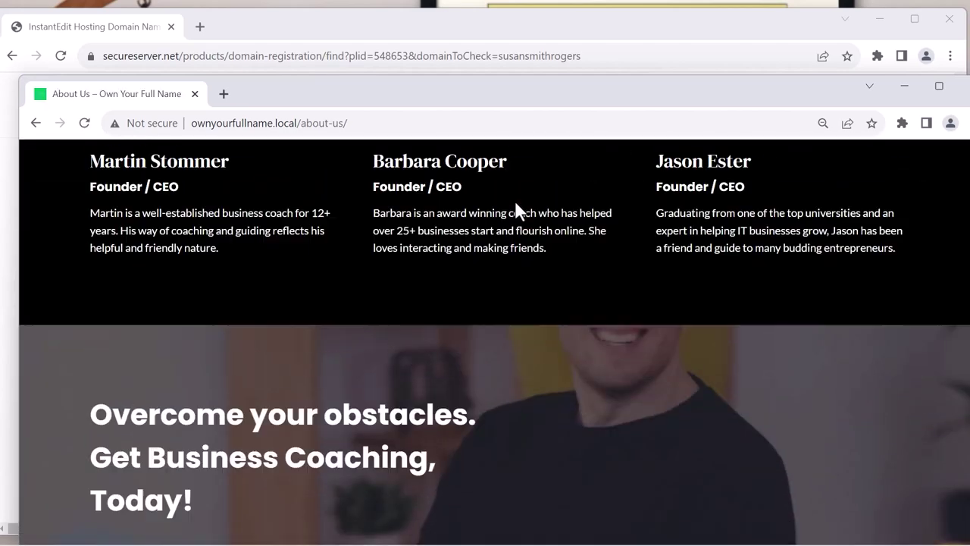
{"action": "scroll", "coordinate": [515, 208], "scroll_direction": "up", "scroll_amount": 20}
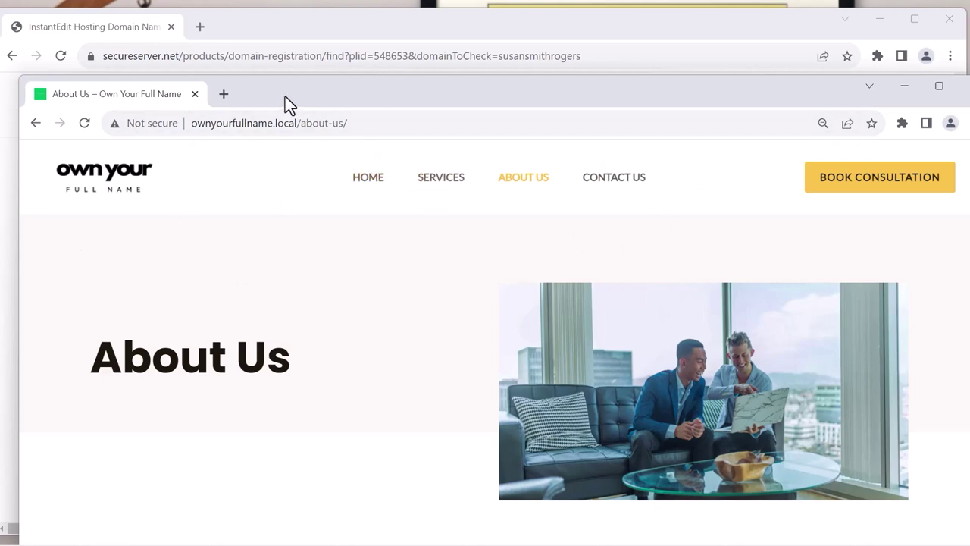
{"action": "left_click_drag", "start_coordinate": [282, 95], "coordinate": [0, 76]}
Step: Add the Deluxe WordPress hosting plan on a 1-month term at $15.99 to the cart
{"action": "left_click", "coordinate": [155, 179]}
{"action": "left_click", "coordinate": [88, 277]}
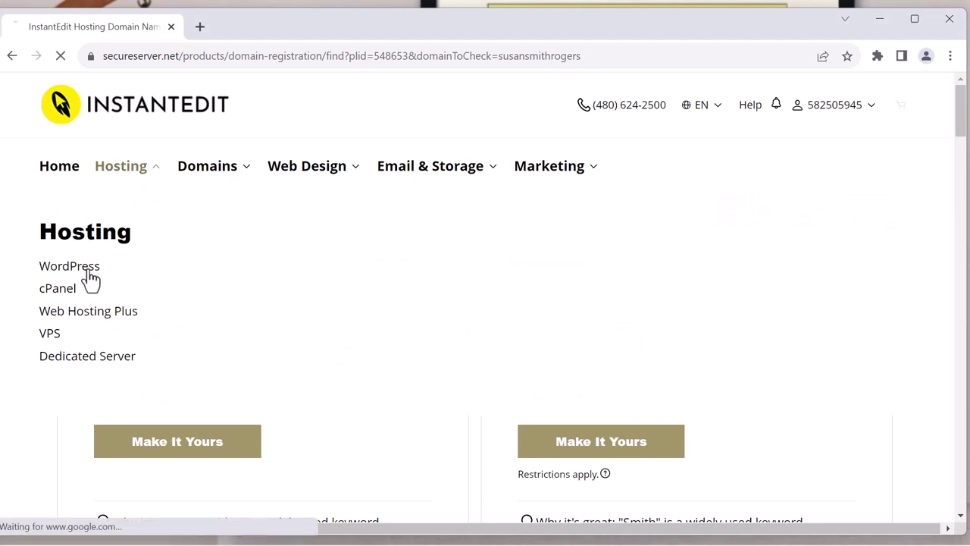
{"action": "scroll", "coordinate": [372, 179], "scroll_direction": "down", "scroll_amount": 1}
{"action": "scroll", "coordinate": [372, 180], "scroll_direction": "down", "scroll_amount": 1}
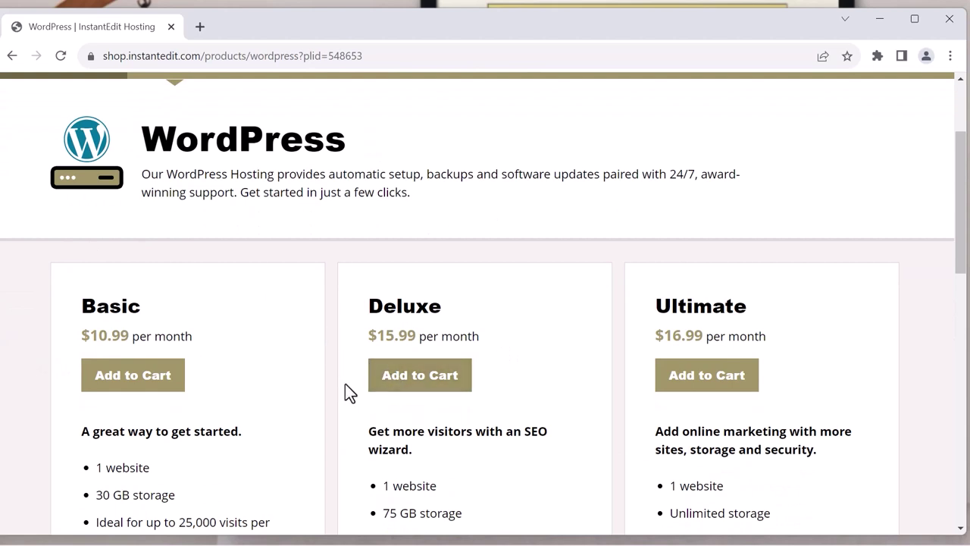
{"action": "left_click", "coordinate": [405, 388]}
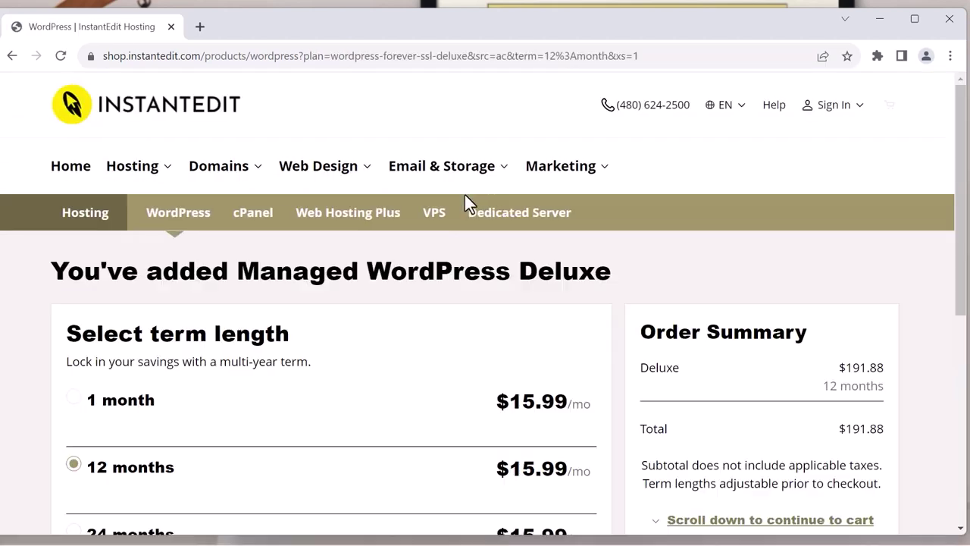
{"action": "scroll", "coordinate": [465, 194], "scroll_direction": "down", "scroll_amount": 1}
{"action": "scroll", "coordinate": [465, 194], "scroll_direction": "down", "scroll_amount": 2}
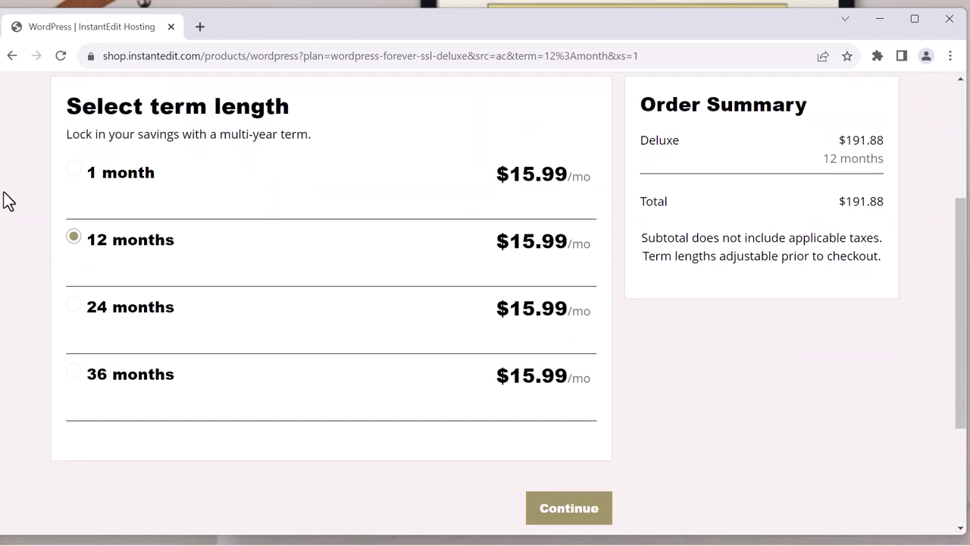
{"action": "left_click", "coordinate": [72, 177]}
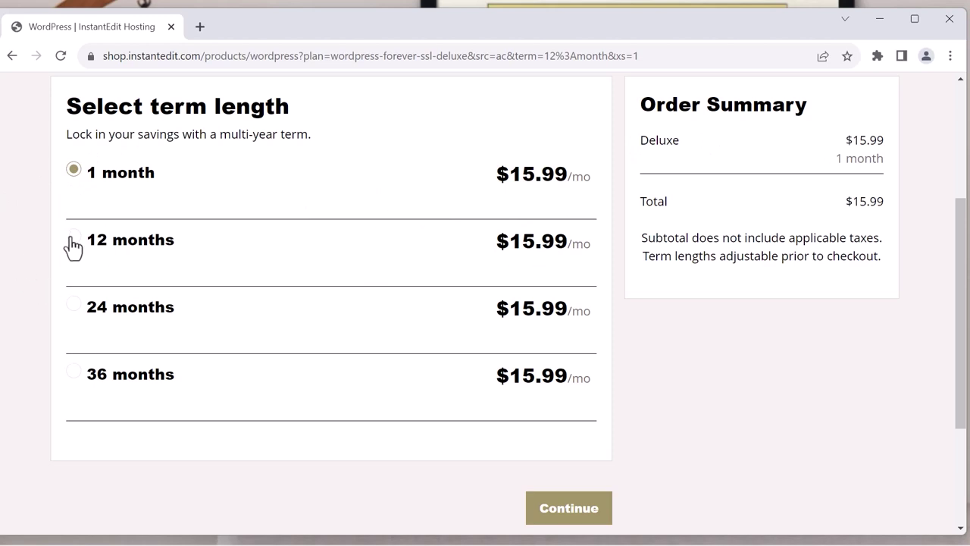
{"action": "left_click", "coordinate": [570, 506]}
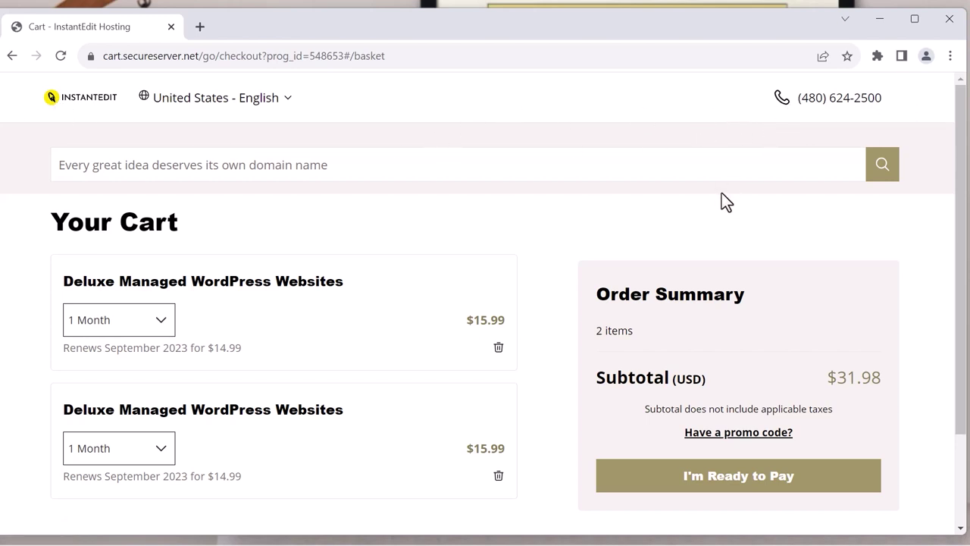
Step: Delete the second Deluxe Managed WordPress Websites item so the cart totals $15.99
{"action": "scroll", "coordinate": [721, 194], "scroll_direction": "down", "scroll_amount": 2}
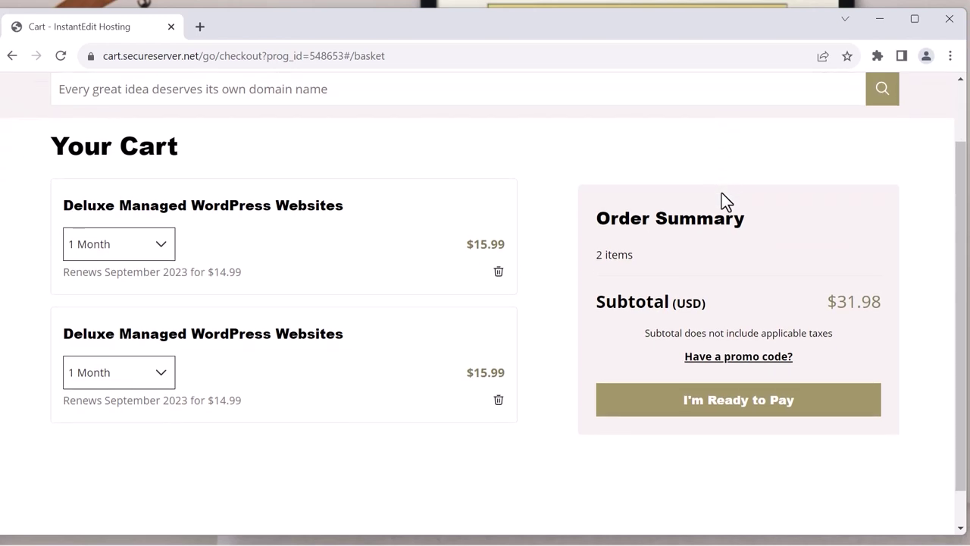
{"action": "scroll", "coordinate": [722, 192], "scroll_direction": "up", "scroll_amount": 2}
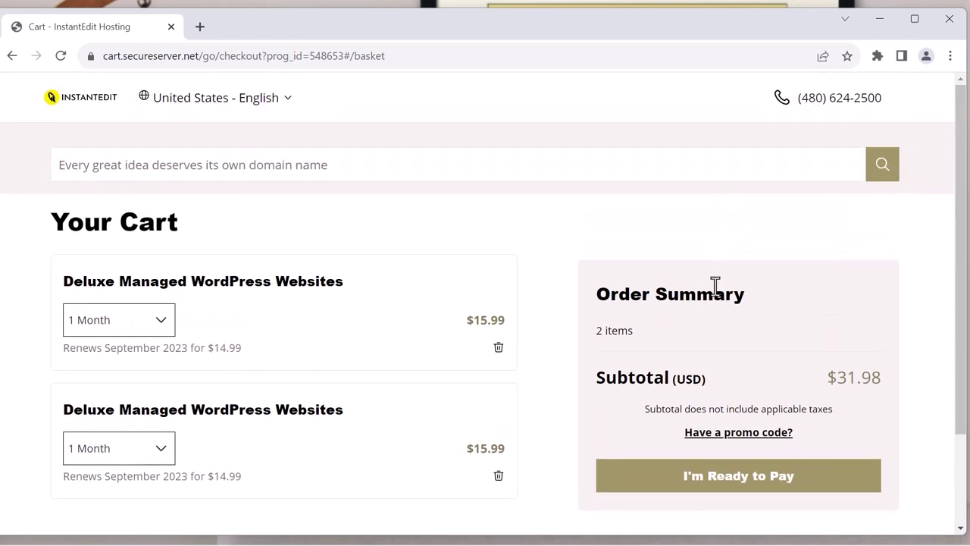
{"action": "scroll", "coordinate": [715, 290], "scroll_direction": "down", "scroll_amount": 2}
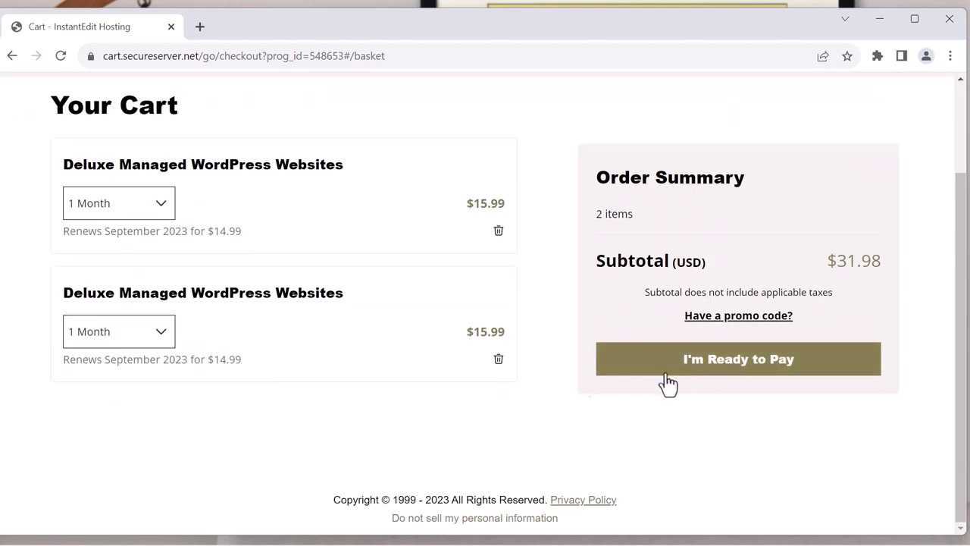
{"action": "scroll", "coordinate": [528, 338], "scroll_direction": "up", "scroll_amount": 2}
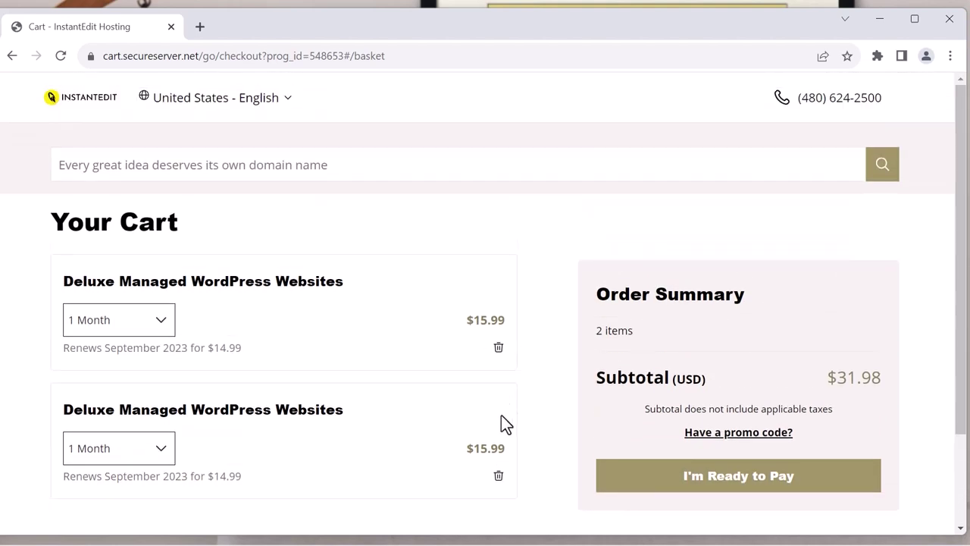
{"action": "left_click", "coordinate": [498, 476]}
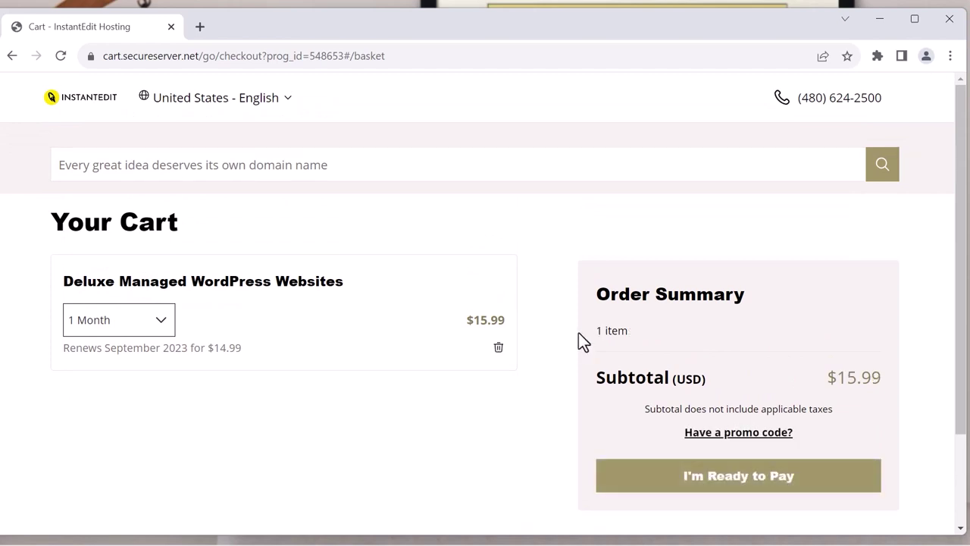
{"action": "scroll", "coordinate": [578, 334], "scroll_direction": "down", "scroll_amount": 3}
{"action": "scroll", "coordinate": [578, 334], "scroll_direction": "up", "scroll_amount": 3}
Step: Pay for the single Deluxe plan and land on My Hosting with one WordPress credit
{"action": "left_click", "coordinate": [714, 479]}
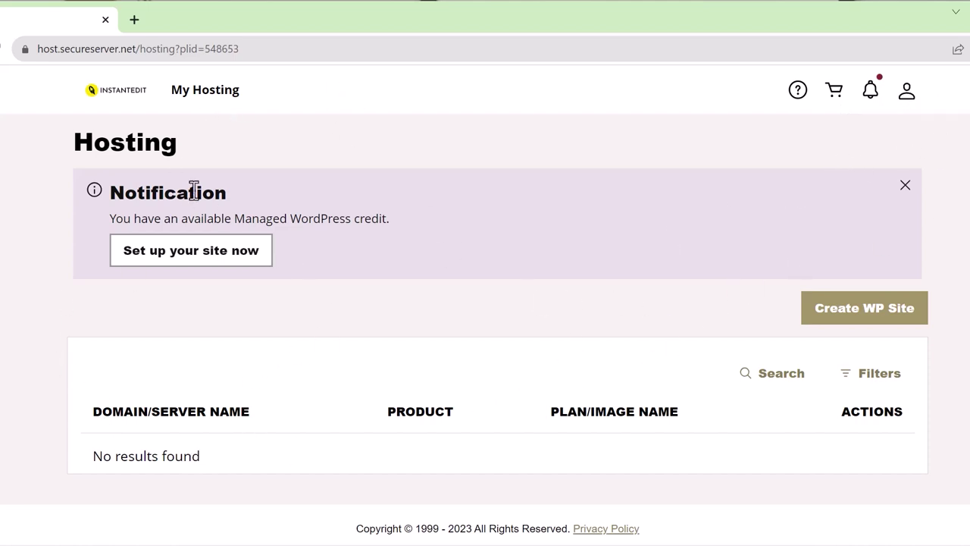
{"action": "scroll", "coordinate": [455, 284], "scroll_direction": "down", "scroll_amount": 1}
{"action": "scroll", "coordinate": [385, 266], "scroll_direction": "up", "scroll_amount": 1}
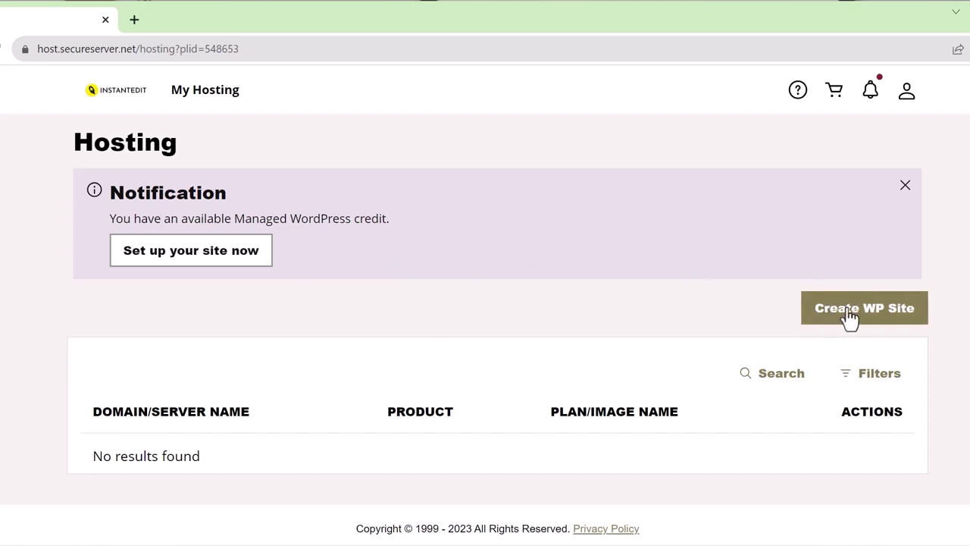
Step: Create a WordPress site from the credit, choosing to build a brand new website
{"action": "left_click", "coordinate": [846, 315]}
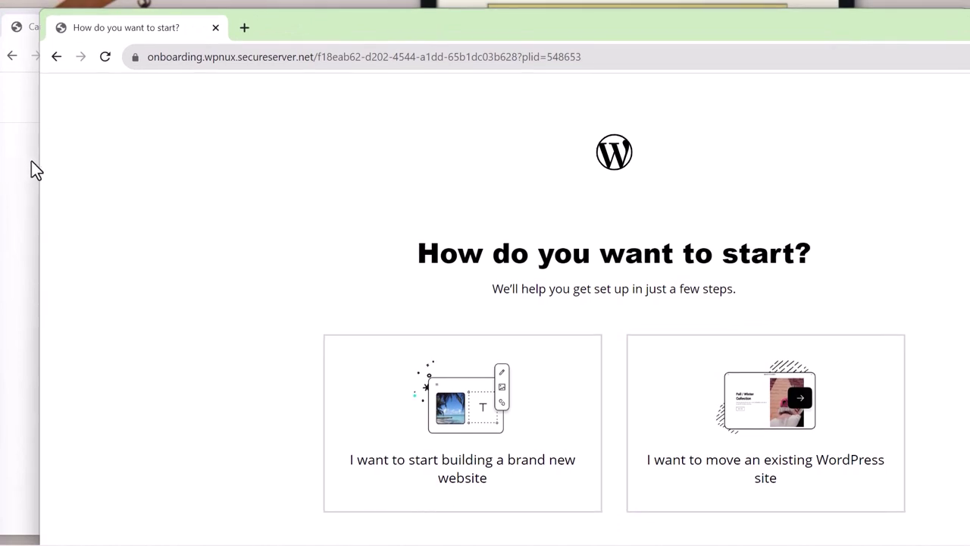
{"action": "left_click_drag", "start_coordinate": [39, 160], "coordinate": [260, 177]}
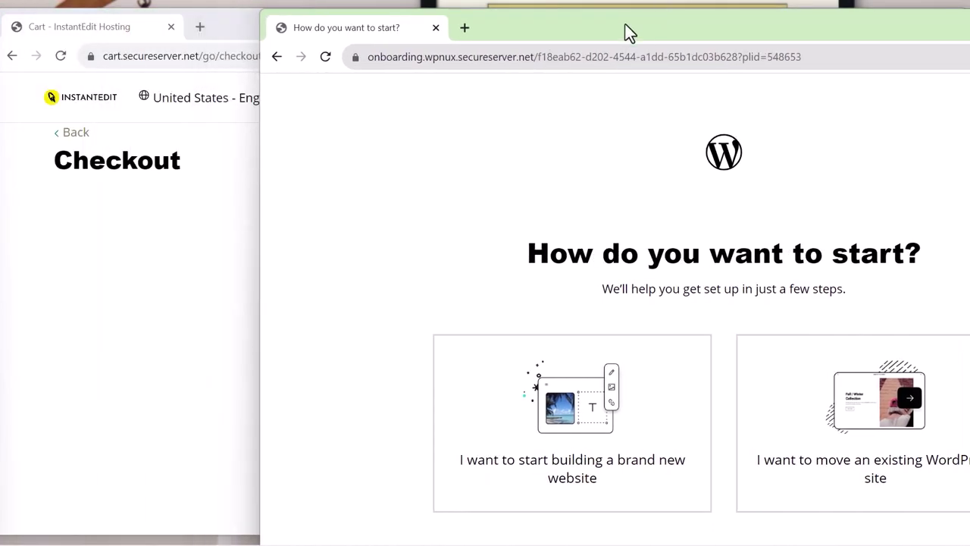
{"action": "left_click_drag", "start_coordinate": [620, 26], "coordinate": [386, 22]}
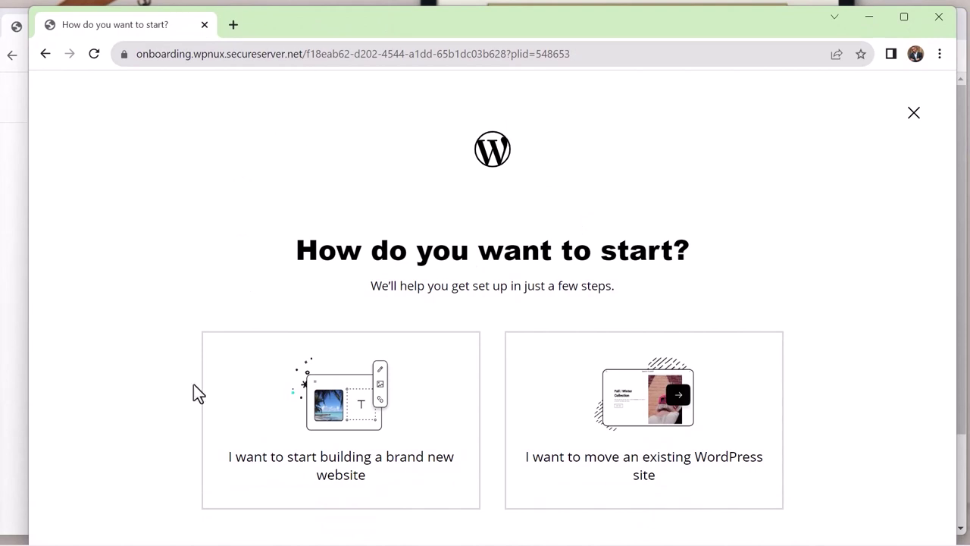
{"action": "left_click", "coordinate": [739, 491]}
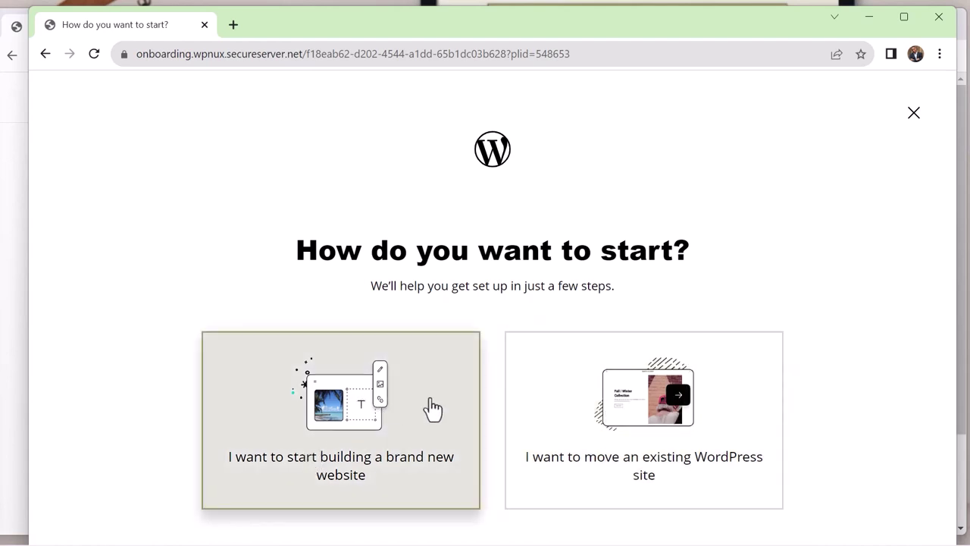
{"action": "left_click", "coordinate": [430, 402]}
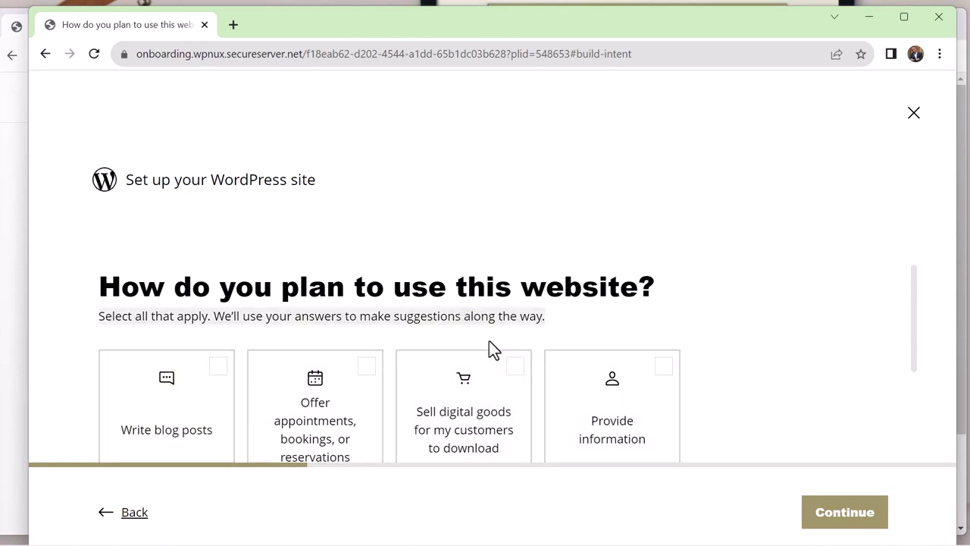
Step: Mark the site's uses as Provide information and Display my portfolio
{"action": "left_click", "coordinate": [602, 403]}
{"action": "left_click_drag", "start_coordinate": [916, 318], "coordinate": [925, 429]}
{"action": "left_click", "coordinate": [370, 383]}
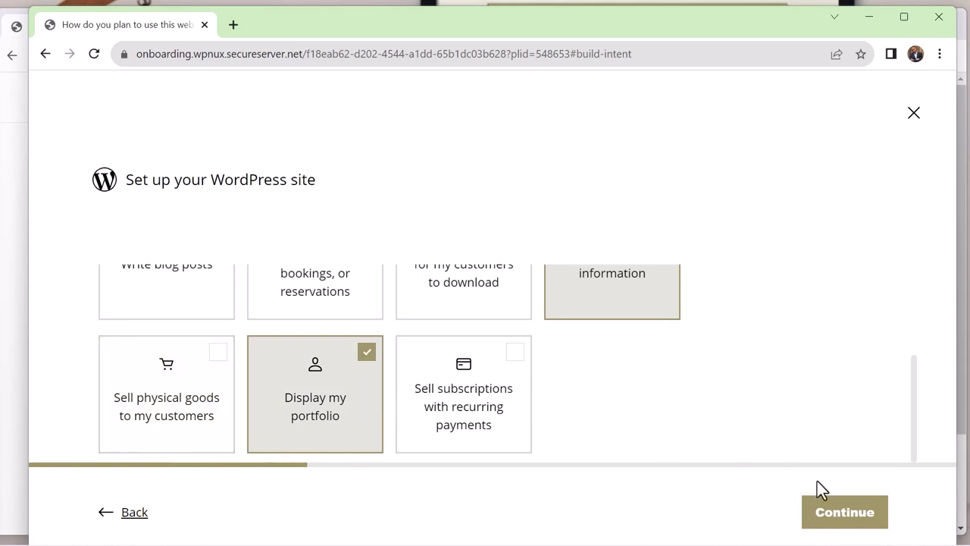
Step: Name the new site 'Own Your Full Name' using the saved autofill suggestion
{"action": "left_click", "coordinate": [842, 514]}
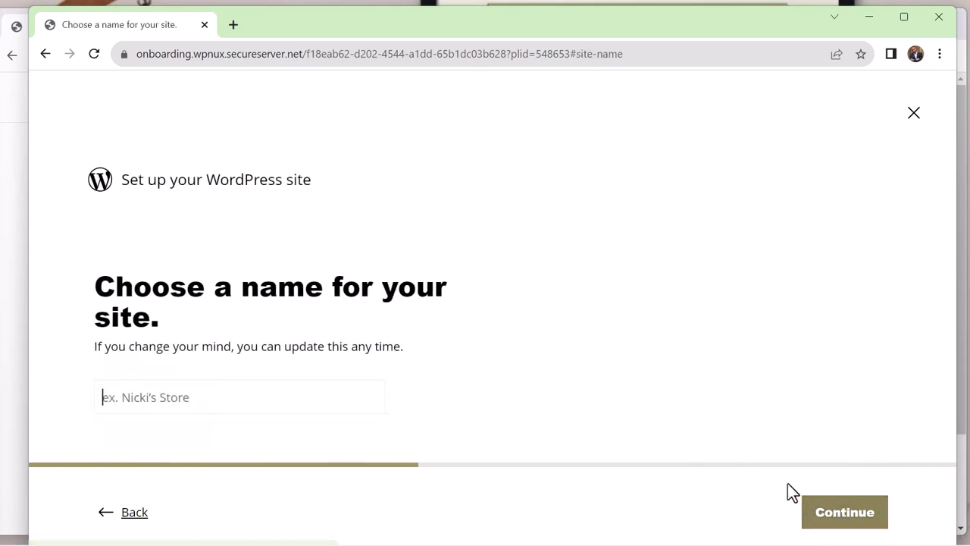
{"action": "left_click", "coordinate": [173, 402]}
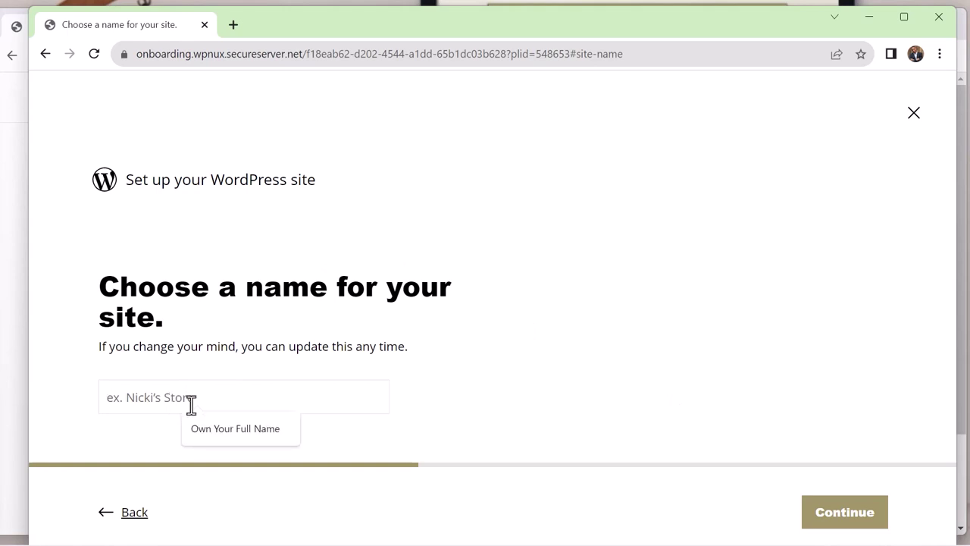
{"action": "left_click", "coordinate": [210, 429]}
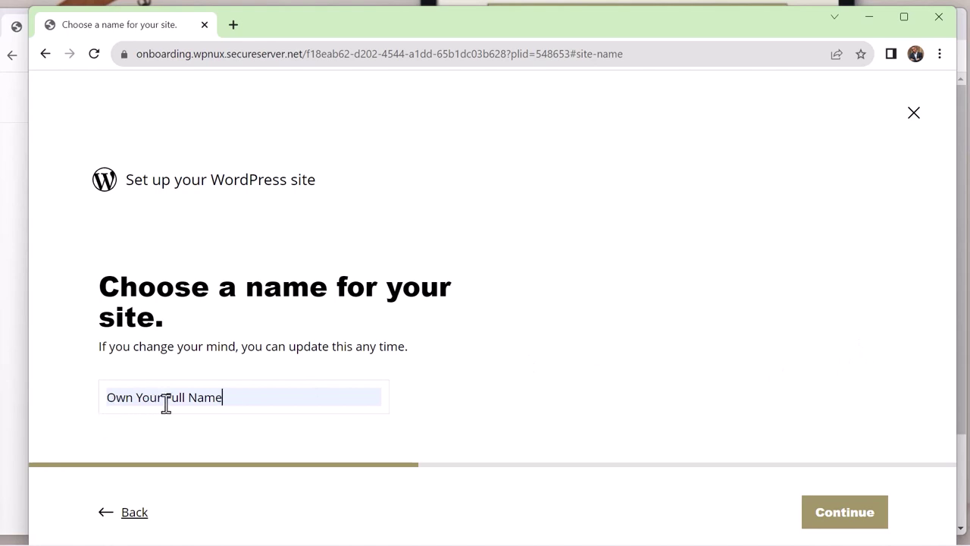
Step: Keep North America as the data center and advance to the template page
{"action": "left_click", "coordinate": [825, 522]}
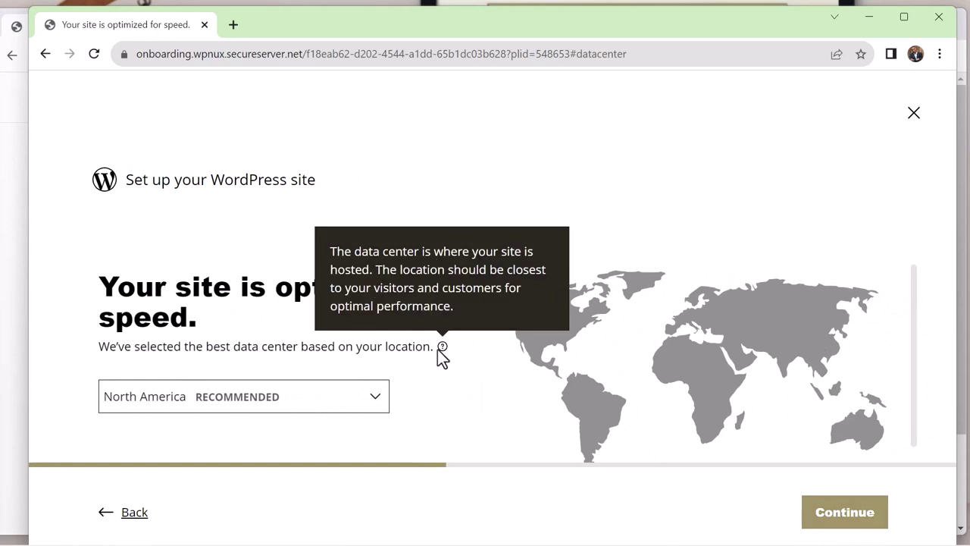
{"action": "left_click", "coordinate": [372, 403]}
{"action": "scroll", "coordinate": [502, 292], "scroll_direction": "down", "scroll_amount": 1}
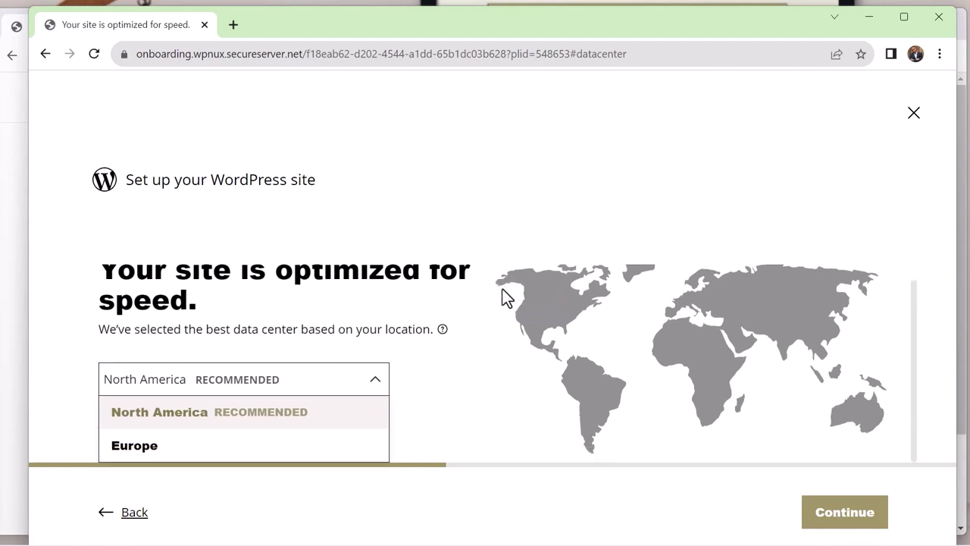
{"action": "left_click", "coordinate": [375, 387]}
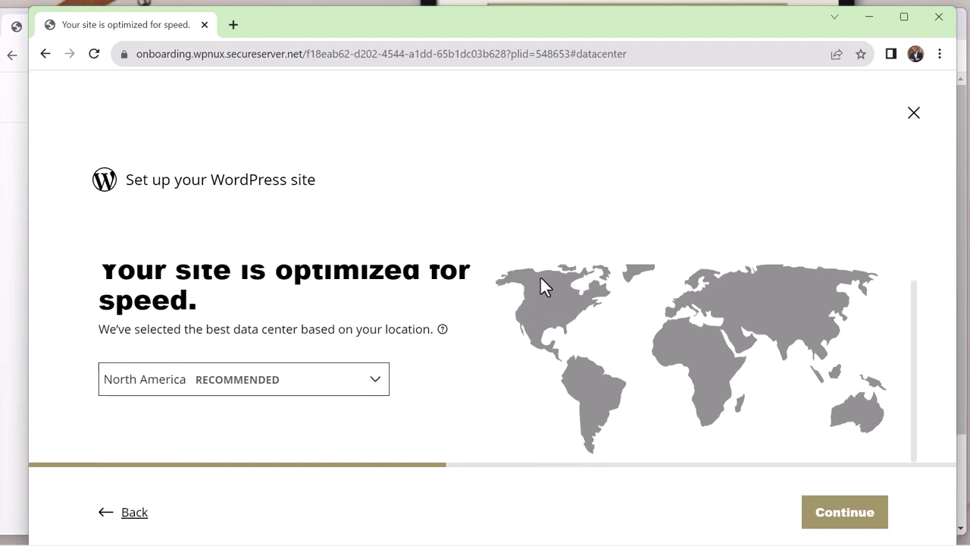
{"action": "left_click", "coordinate": [830, 515]}
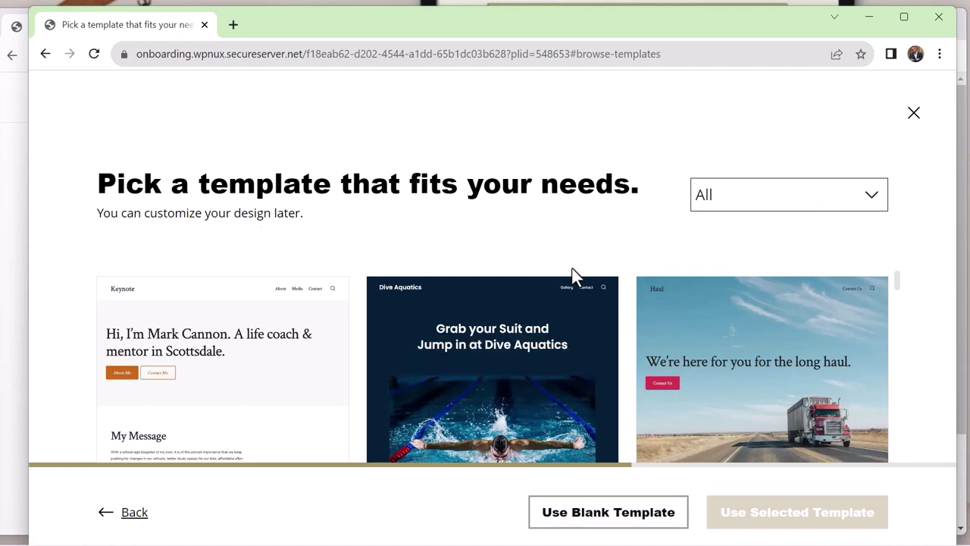
Step: Browse the template gallery, then pick Use Blank Template to start from an empty canvas
{"action": "mouse_move", "coordinate": [287, 419]}
{"action": "scroll", "coordinate": [895, 288], "scroll_direction": "down", "scroll_amount": 10}
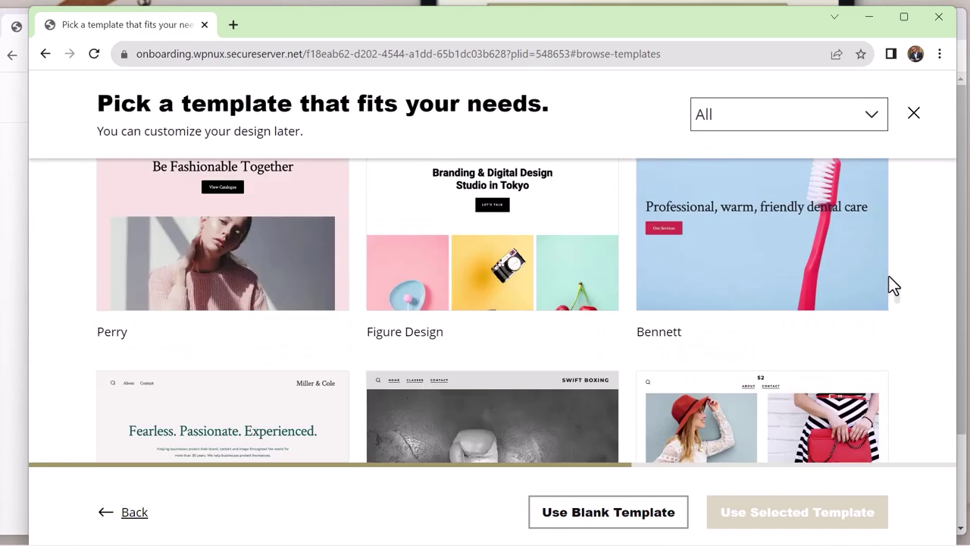
{"action": "scroll", "coordinate": [891, 273], "scroll_direction": "up", "scroll_amount": 13}
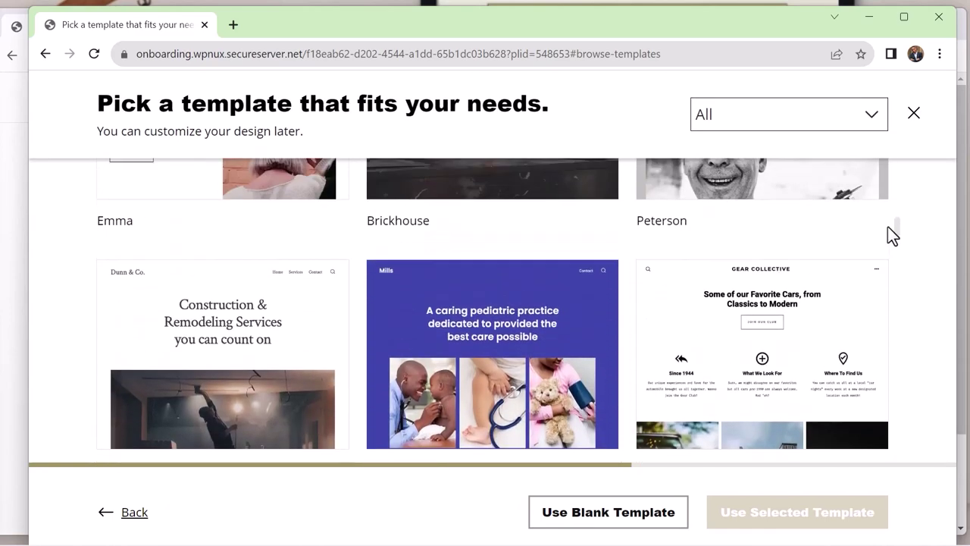
{"action": "scroll", "coordinate": [887, 205], "scroll_direction": "up", "scroll_amount": 6}
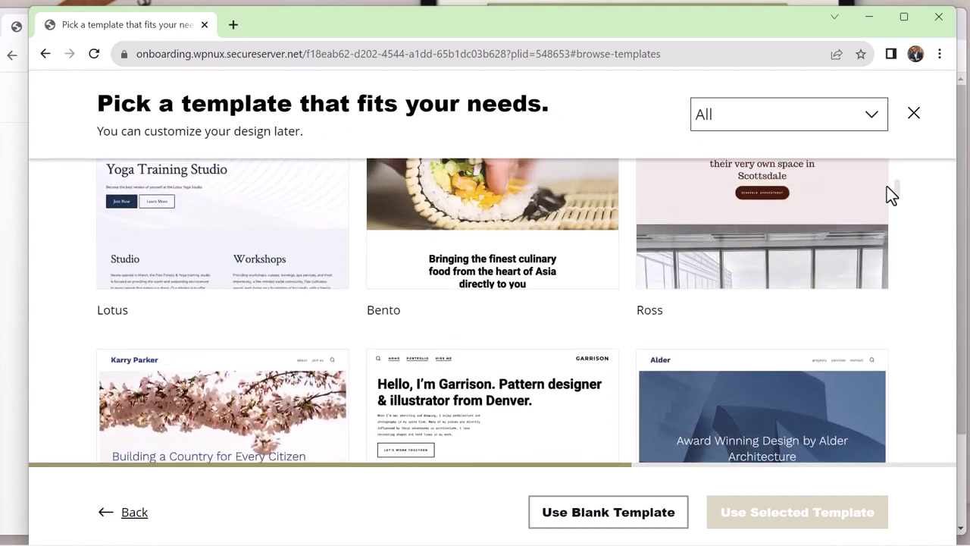
{"action": "scroll", "coordinate": [887, 182], "scroll_direction": "down", "scroll_amount": 10}
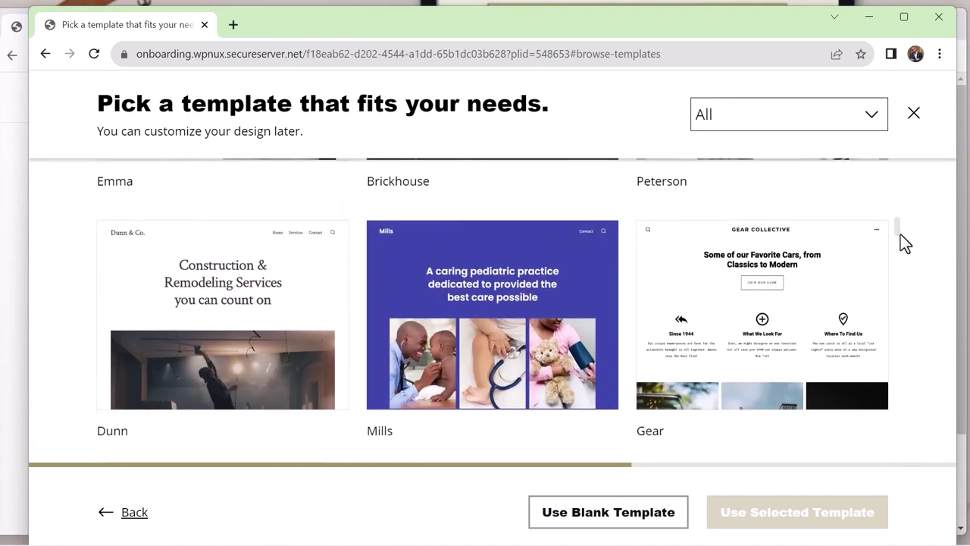
{"action": "mouse_move", "coordinate": [900, 234]}
{"action": "left_mouse_down"}
{"action": "mouse_move", "coordinate": [918, 326]}
{"action": "mouse_move", "coordinate": [909, 430]}
{"action": "left_mouse_up"}
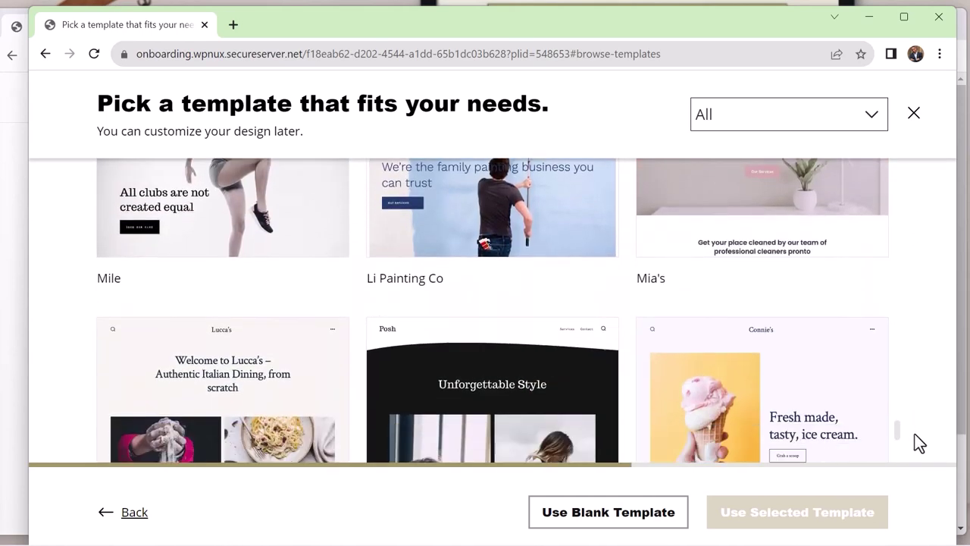
{"action": "scroll", "coordinate": [917, 441], "scroll_direction": "down", "scroll_amount": 4}
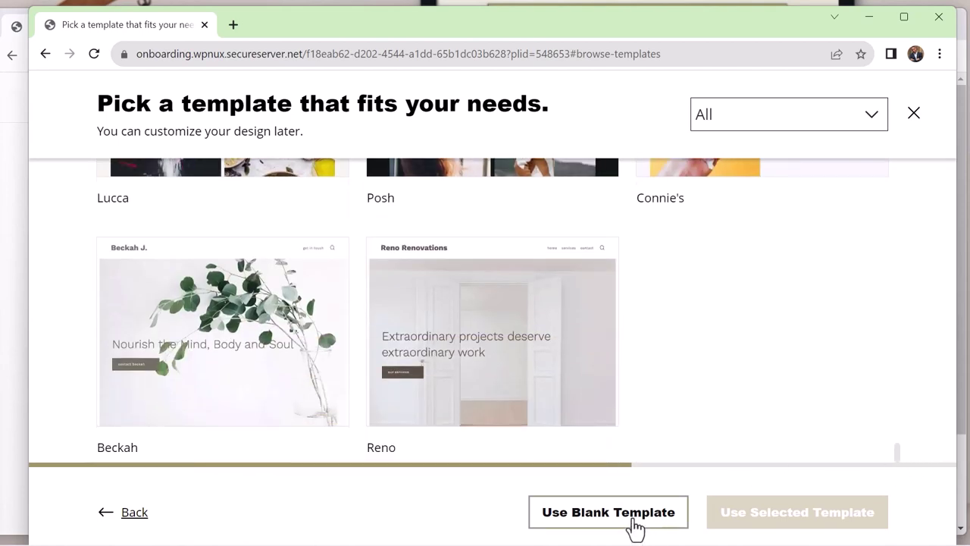
{"action": "left_click", "coordinate": [635, 513]}
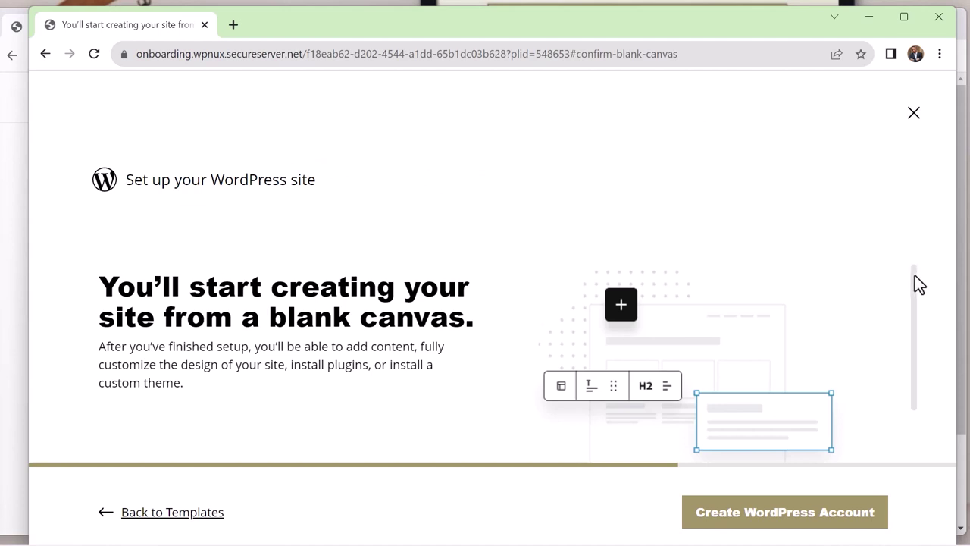
Step: Confirm the blank-canvas start and zoom out so the whole account form fits
{"action": "left_click_drag", "start_coordinate": [914, 278], "coordinate": [921, 347]}
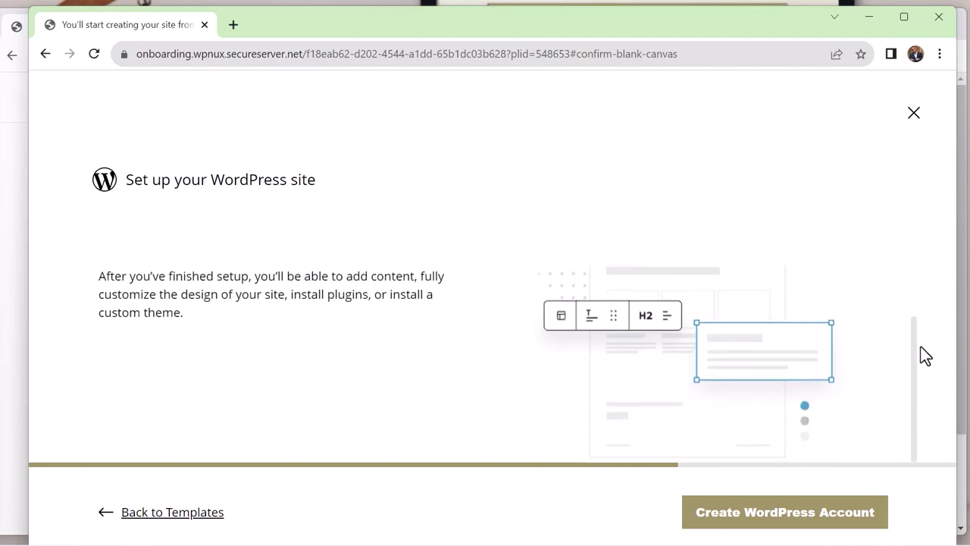
{"action": "left_click", "coordinate": [828, 526]}
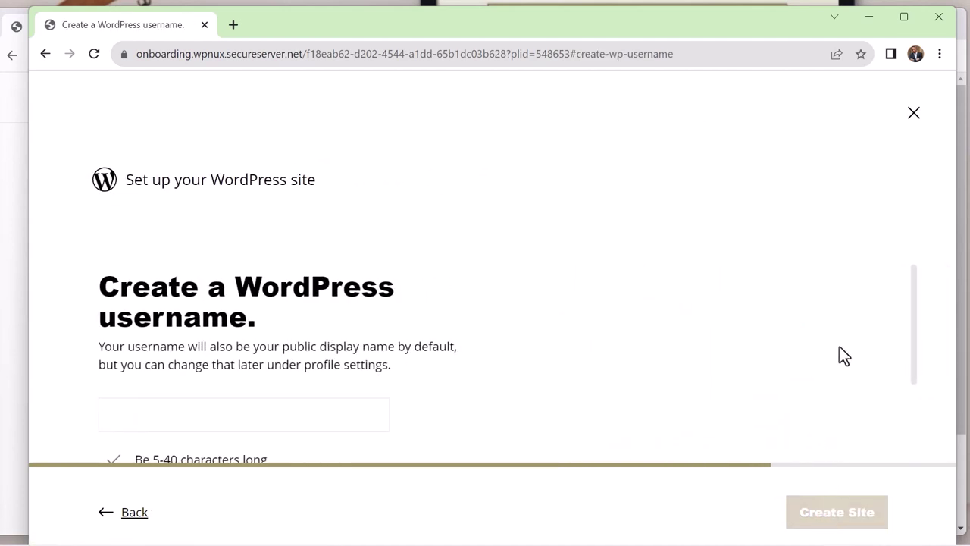
{"action": "left_click_drag", "start_coordinate": [915, 284], "coordinate": [919, 385]}
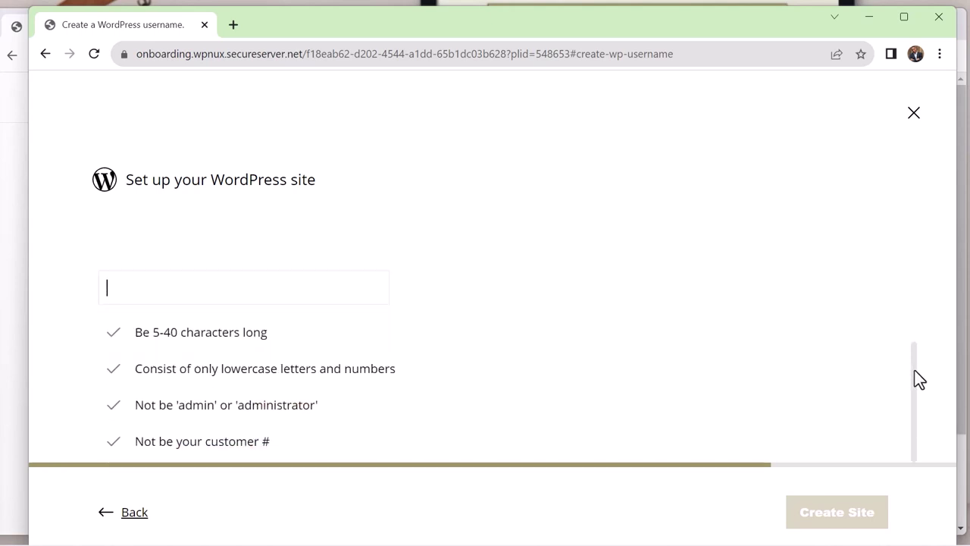
{"action": "key", "text": "ctrl+minus"}
{"action": "key", "text": "ctrl+minus"}
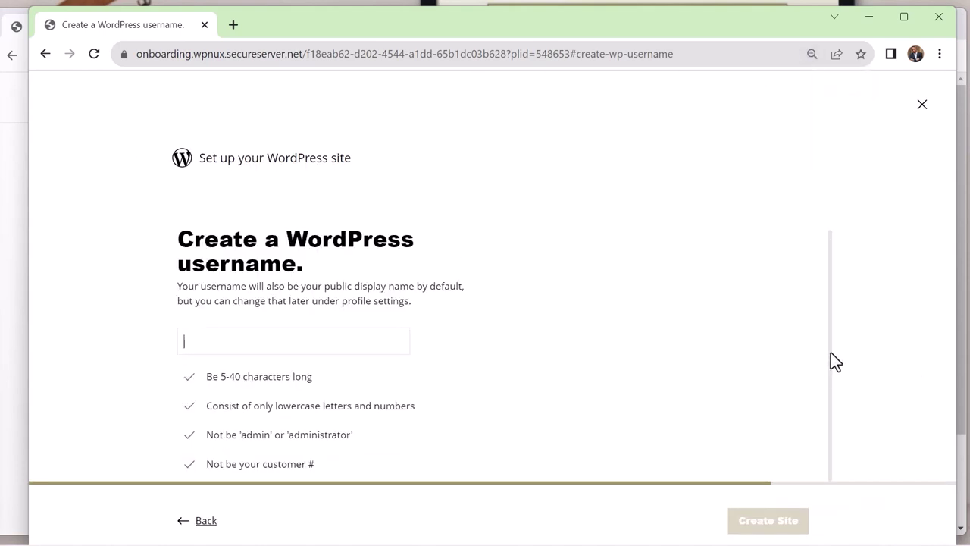
Step: Fill the username with the suggested autofill value and create the site
{"action": "left_click", "coordinate": [248, 345]}
{"action": "left_click_drag", "start_coordinate": [208, 435], "coordinate": [352, 434]}
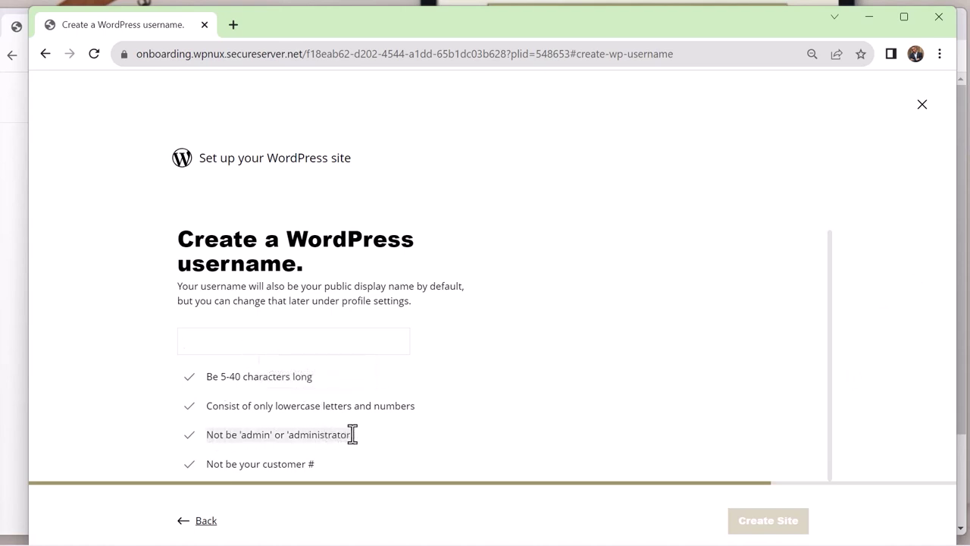
{"action": "left_click", "coordinate": [211, 340]}
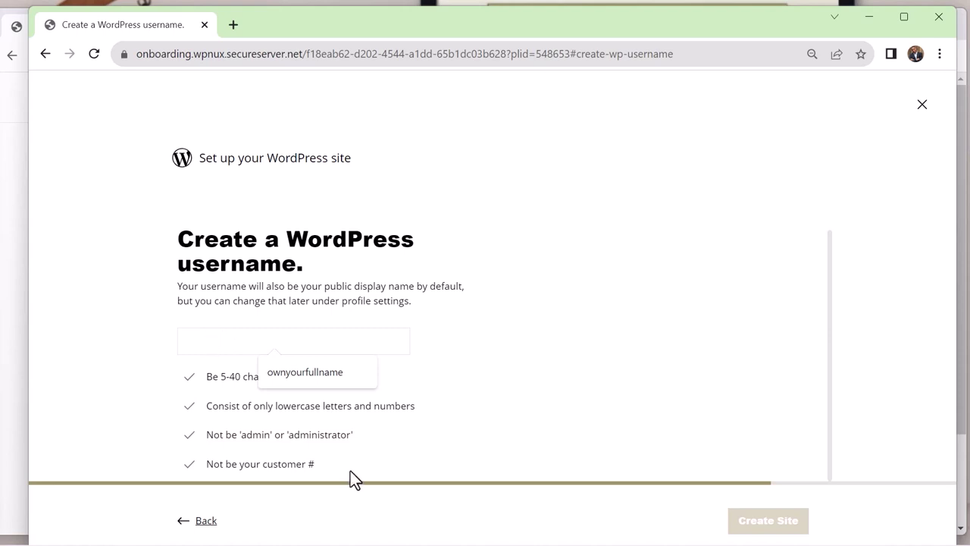
{"action": "left_click", "coordinate": [317, 370]}
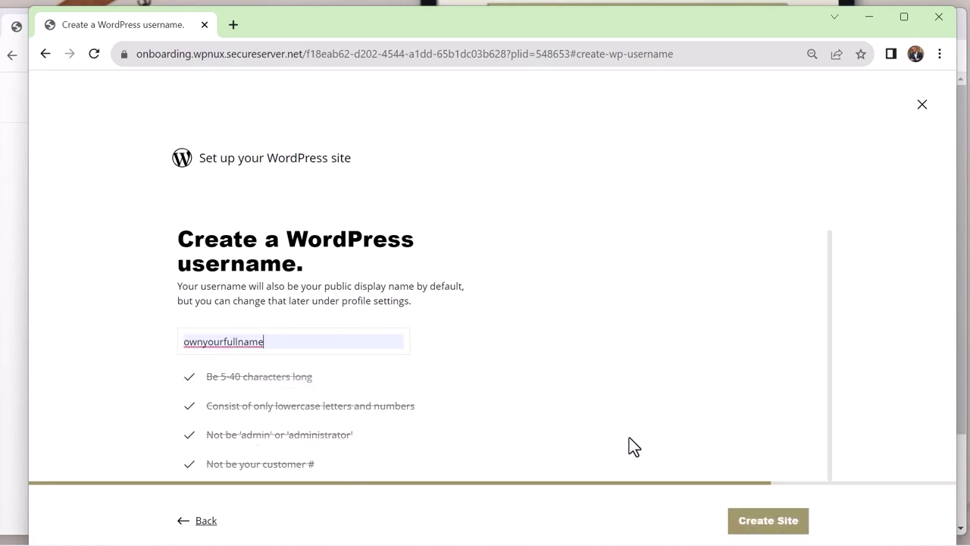
{"action": "left_click", "coordinate": [780, 523]}
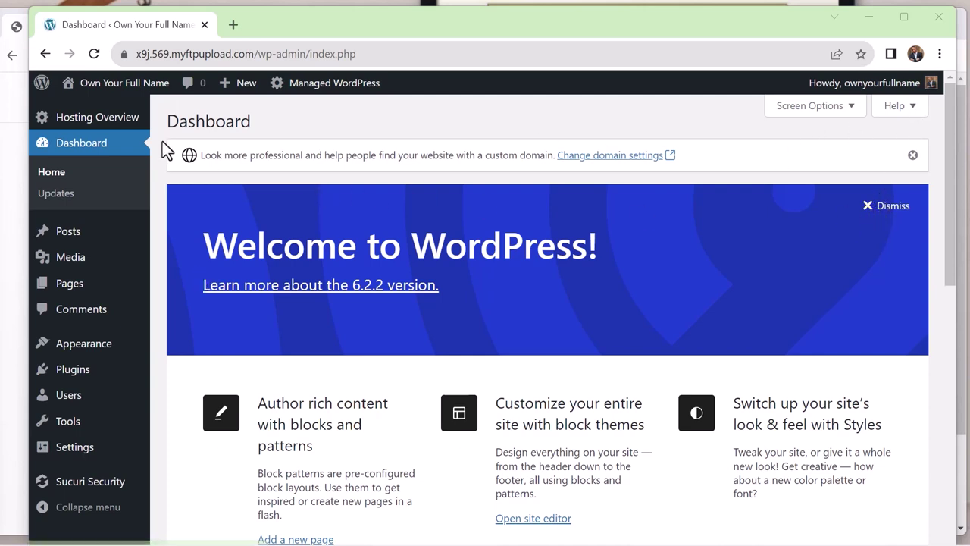
Step: Visit the live front page and scroll through its 'Mindblown: a blog about philosophy' layout
{"action": "mouse_move", "coordinate": [128, 85]}
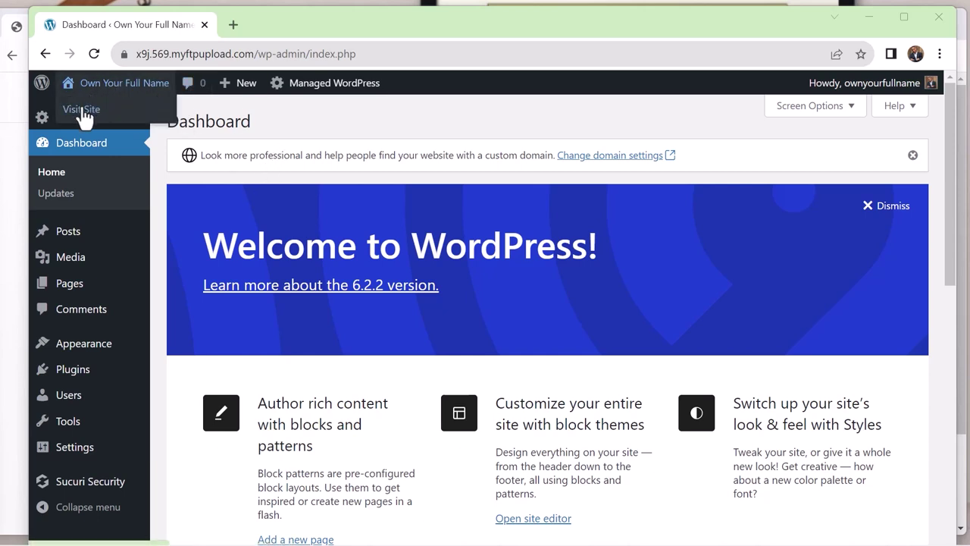
{"action": "left_click", "coordinate": [83, 113]}
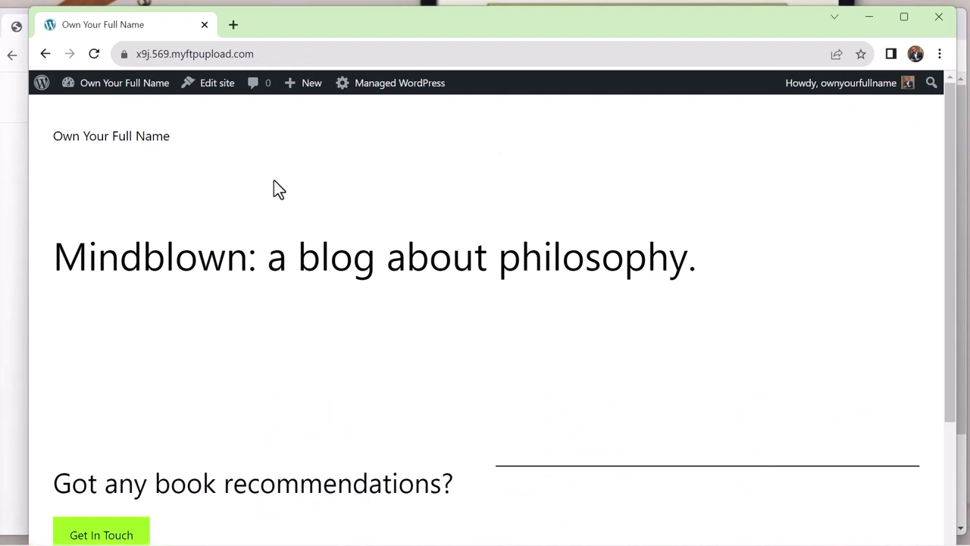
{"action": "scroll", "coordinate": [275, 181], "scroll_direction": "down", "scroll_amount": 3}
{"action": "scroll", "coordinate": [275, 180], "scroll_direction": "up", "scroll_amount": 3}
{"action": "scroll", "coordinate": [538, 273], "scroll_direction": "down", "scroll_amount": 2}
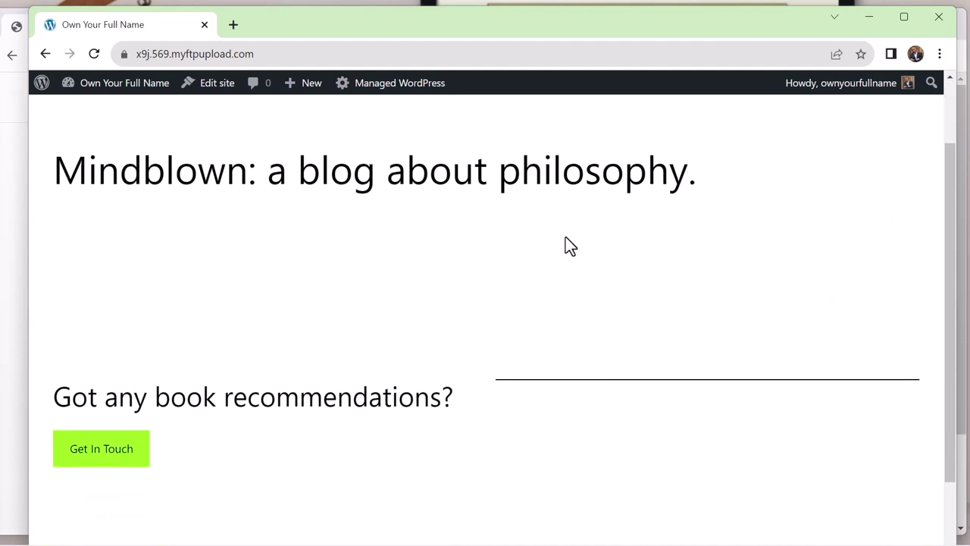
{"action": "scroll", "coordinate": [530, 239], "scroll_direction": "up", "scroll_amount": 2}
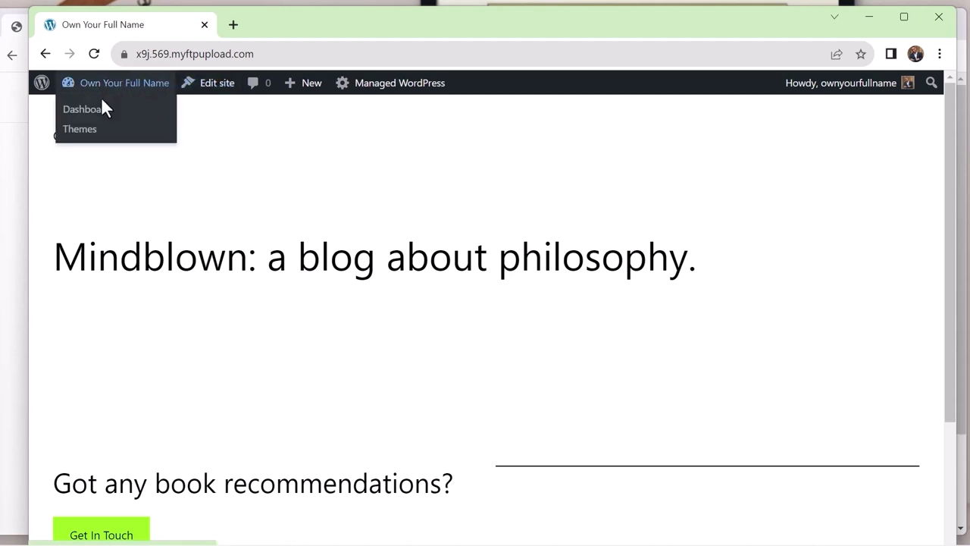
Step: Hide Site Health, At a Glance, Activity, Quick Draft, Events and News, Welcome; dismiss the domain notice
{"action": "left_click", "coordinate": [90, 111]}
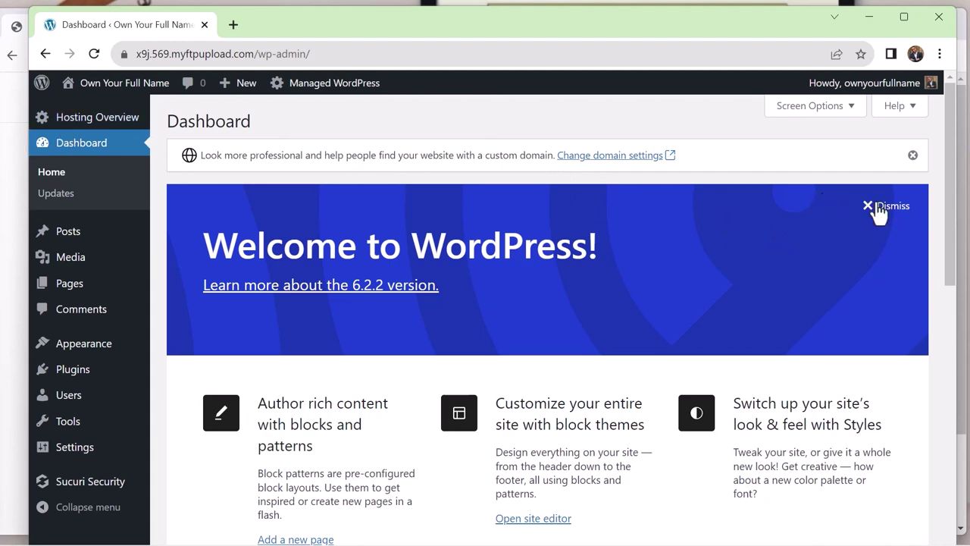
{"action": "left_click", "coordinate": [811, 106]}
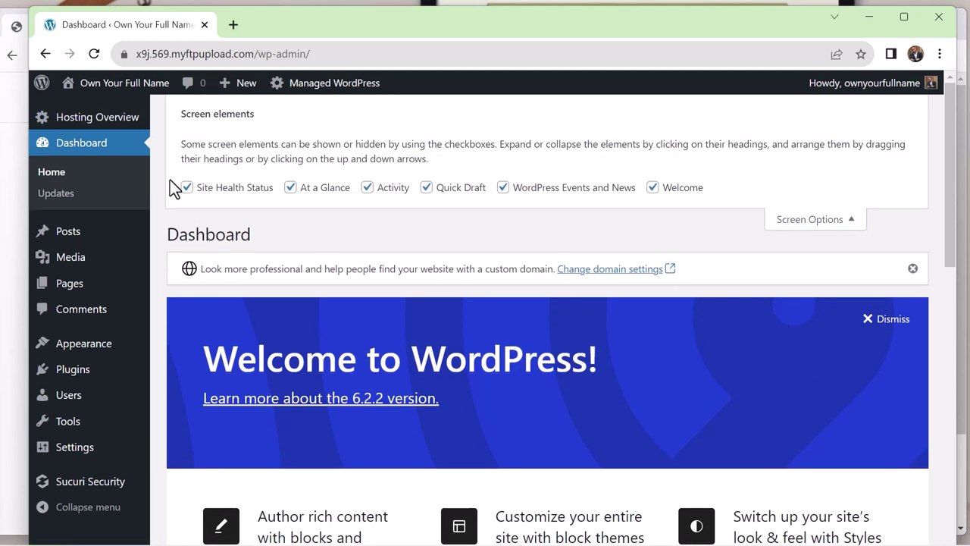
{"action": "left_click", "coordinate": [186, 188]}
{"action": "left_click", "coordinate": [290, 187]}
{"action": "left_click", "coordinate": [367, 187]}
{"action": "left_click", "coordinate": [426, 187]}
{"action": "left_click", "coordinate": [502, 187]}
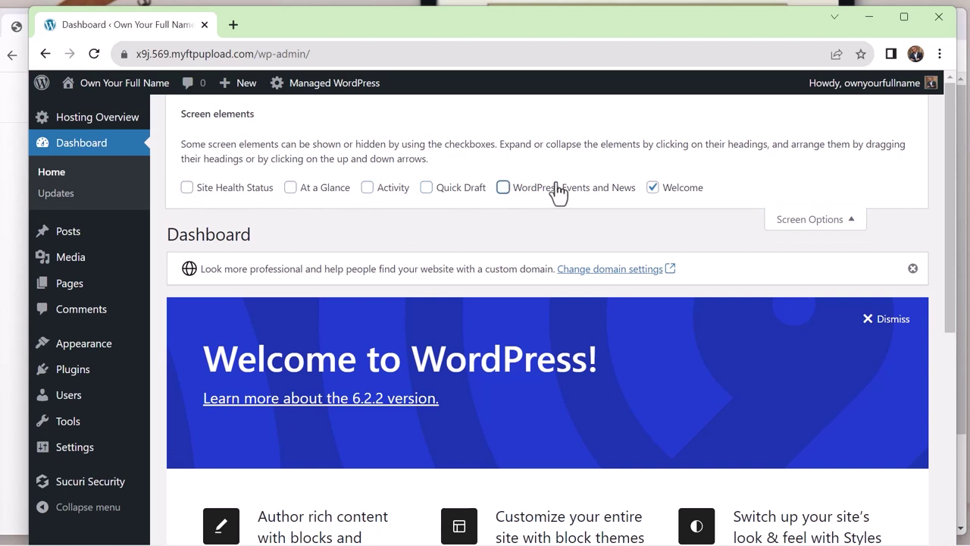
{"action": "left_click", "coordinate": [652, 188]}
{"action": "left_click", "coordinate": [913, 269]}
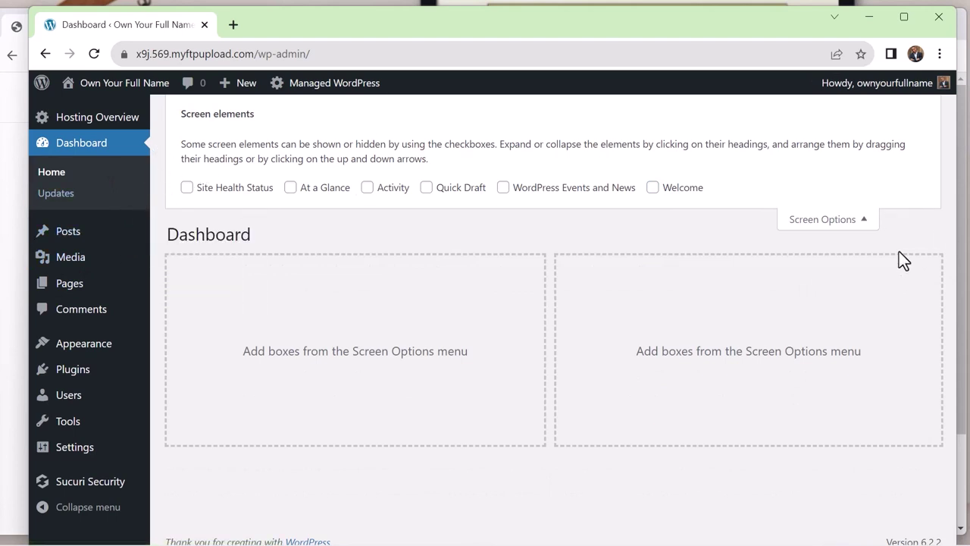
{"action": "left_click", "coordinate": [831, 225]}
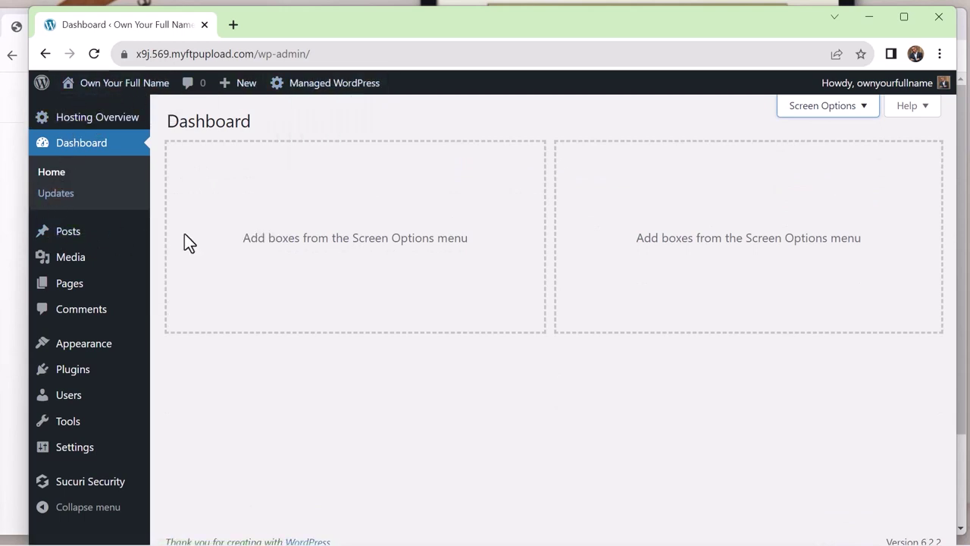
{"action": "mouse_move", "coordinate": [126, 266]}
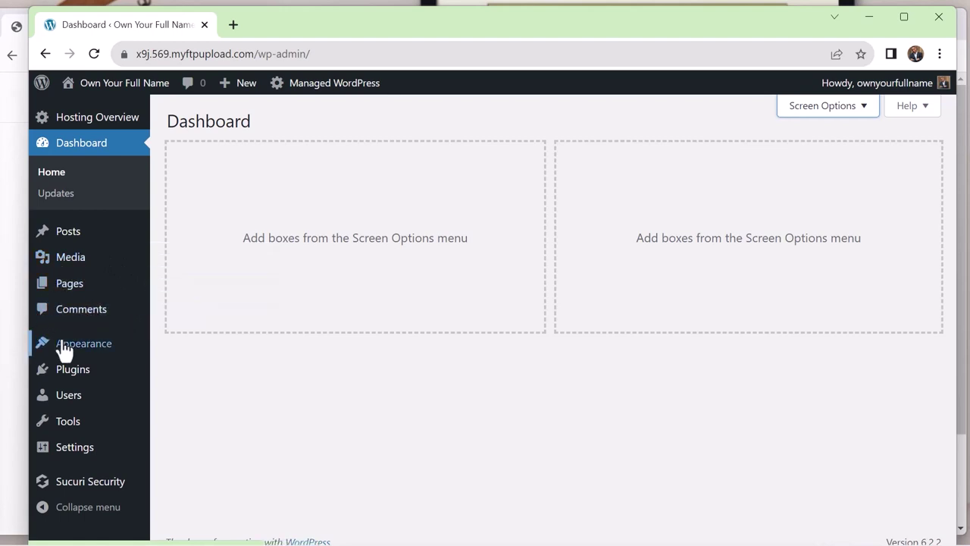
{"action": "mouse_move", "coordinate": [41, 385]}
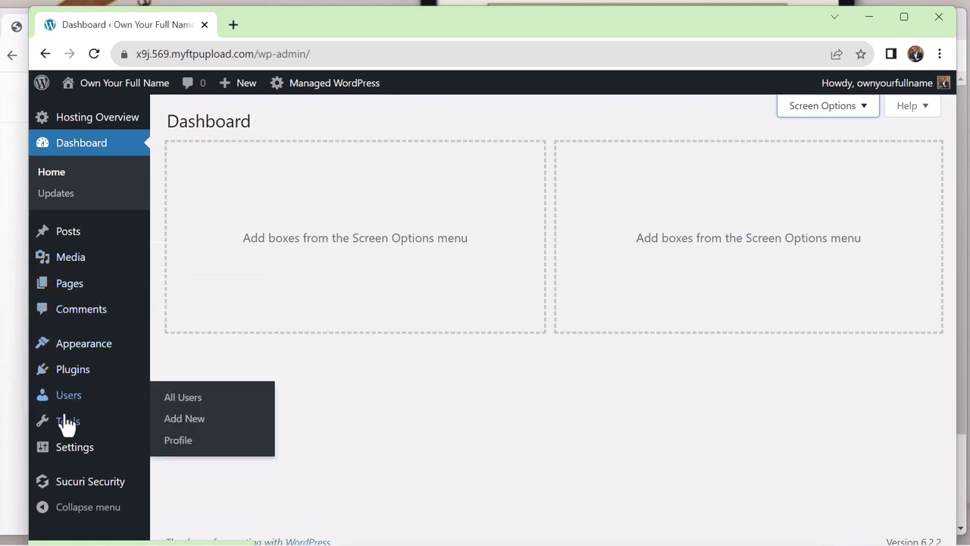
{"action": "mouse_move", "coordinate": [48, 433]}
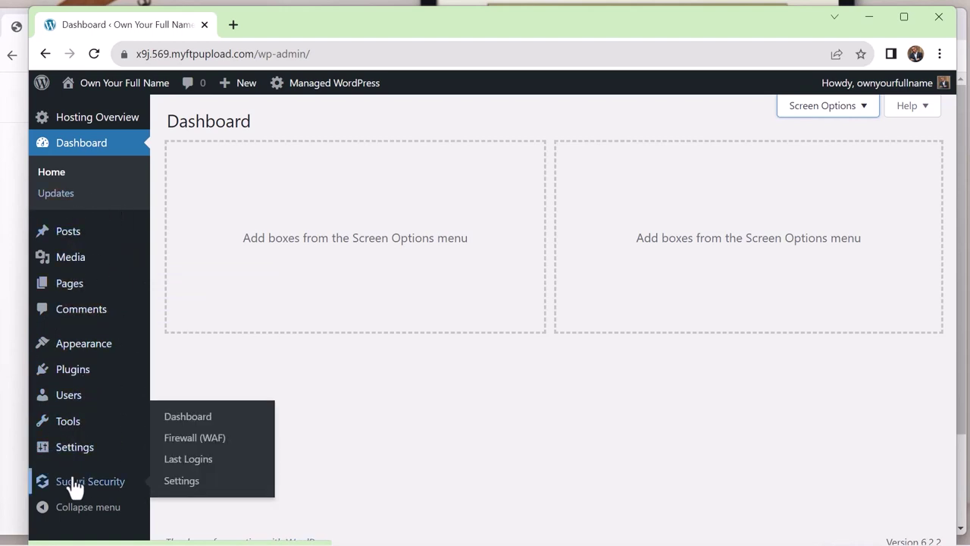
{"action": "mouse_move", "coordinate": [70, 450]}
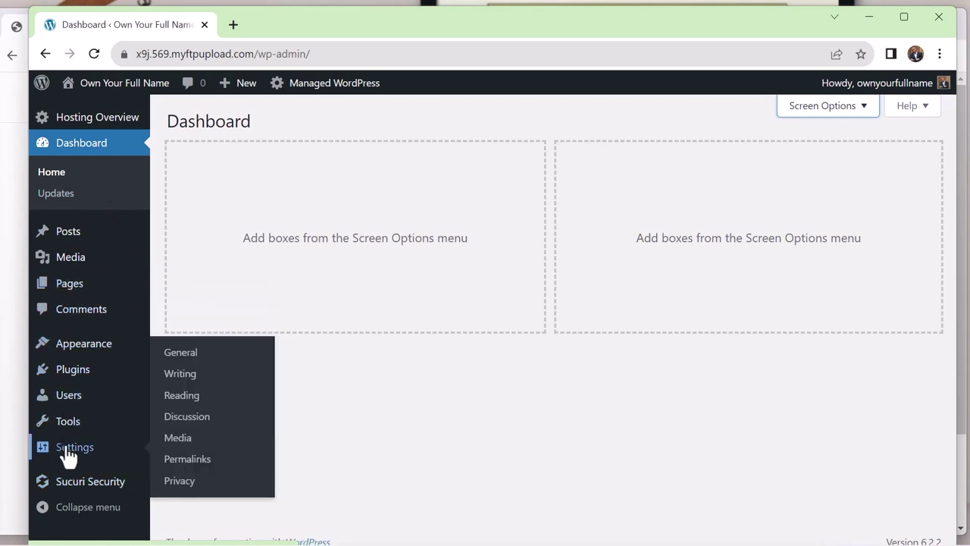
Step: Set the site tagline to 'Have You Name is Great' in General Settings
{"action": "left_click", "coordinate": [181, 354]}
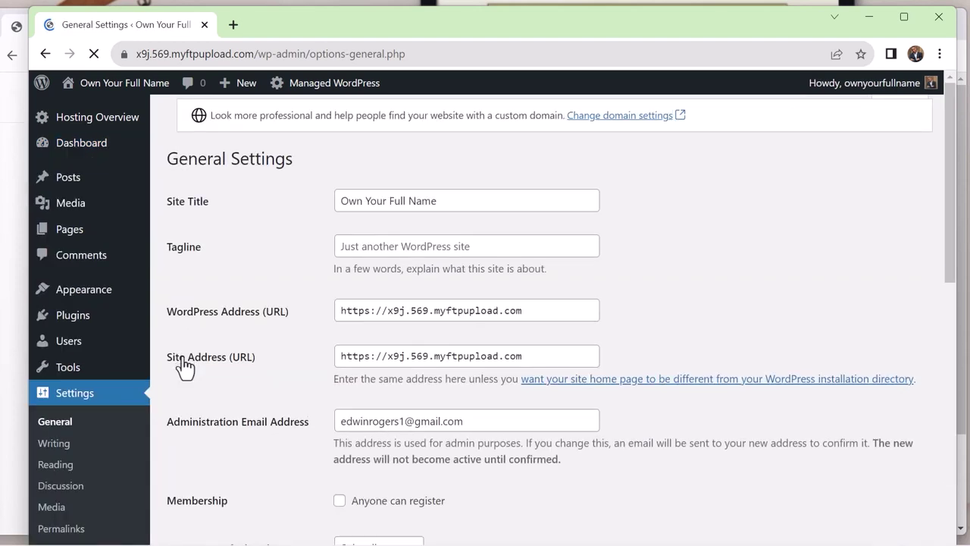
{"action": "left_click", "coordinate": [497, 252]}
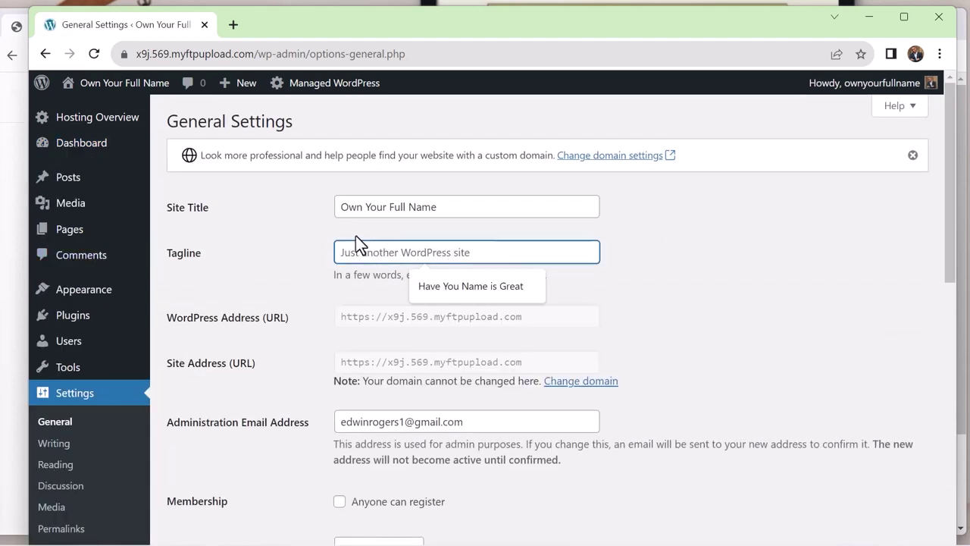
{"action": "left_click", "coordinate": [453, 296]}
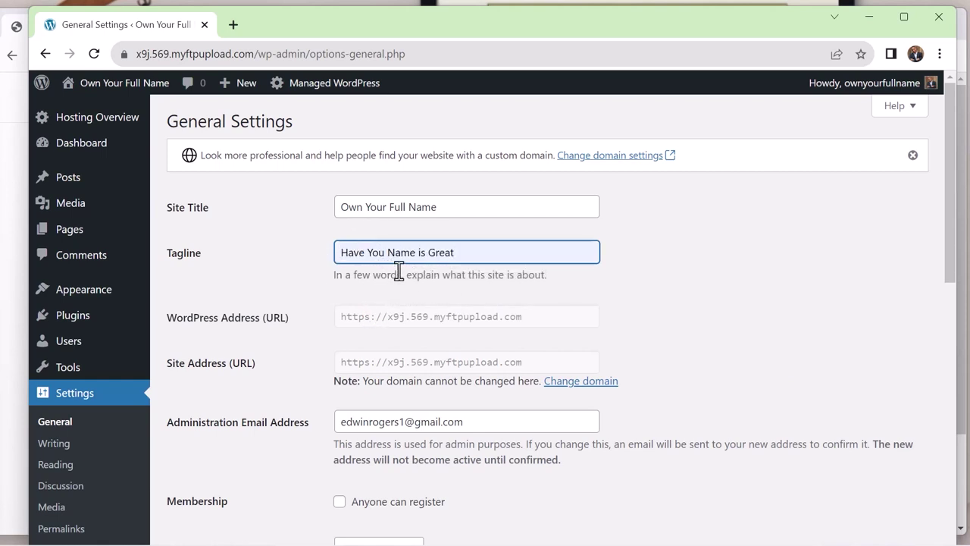
{"action": "scroll", "coordinate": [399, 271], "scroll_direction": "down", "scroll_amount": 1}
{"action": "scroll", "coordinate": [397, 272], "scroll_direction": "down", "scroll_amount": 2}
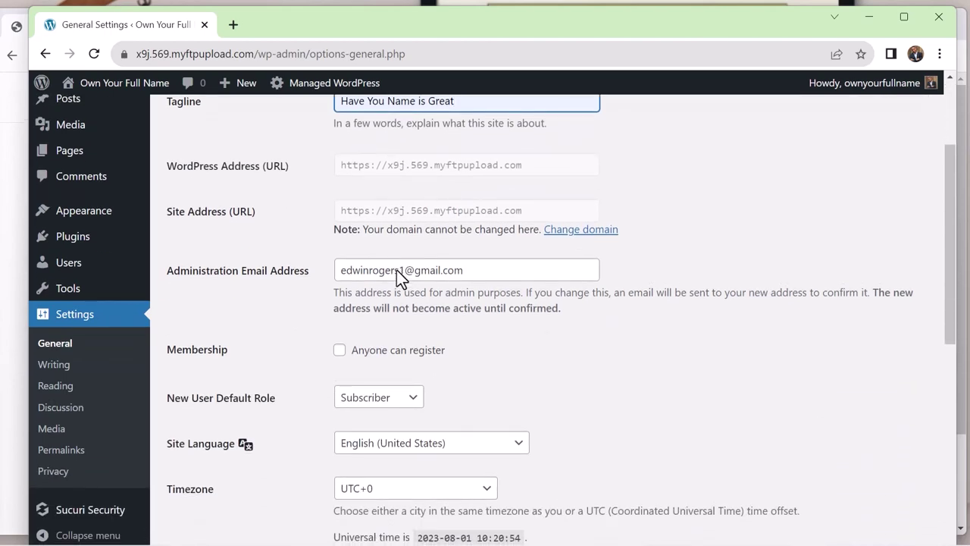
{"action": "scroll", "coordinate": [396, 277], "scroll_direction": "up", "scroll_amount": 1}
{"action": "scroll", "coordinate": [396, 274], "scroll_direction": "down", "scroll_amount": 2}
{"action": "scroll", "coordinate": [398, 279], "scroll_direction": "up", "scroll_amount": 1}
{"action": "scroll", "coordinate": [399, 279], "scroll_direction": "up", "scroll_amount": 3}
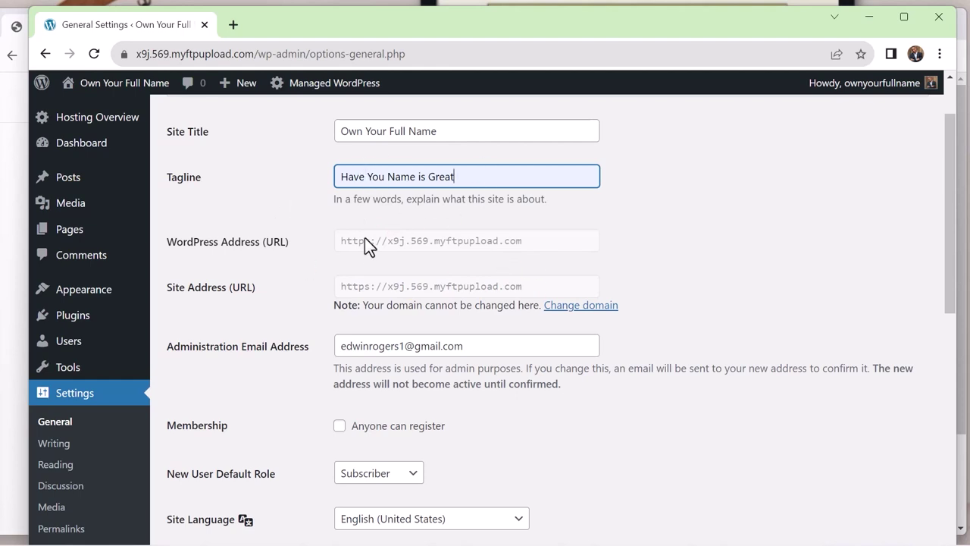
{"action": "scroll", "coordinate": [433, 296], "scroll_direction": "down", "scroll_amount": 4}
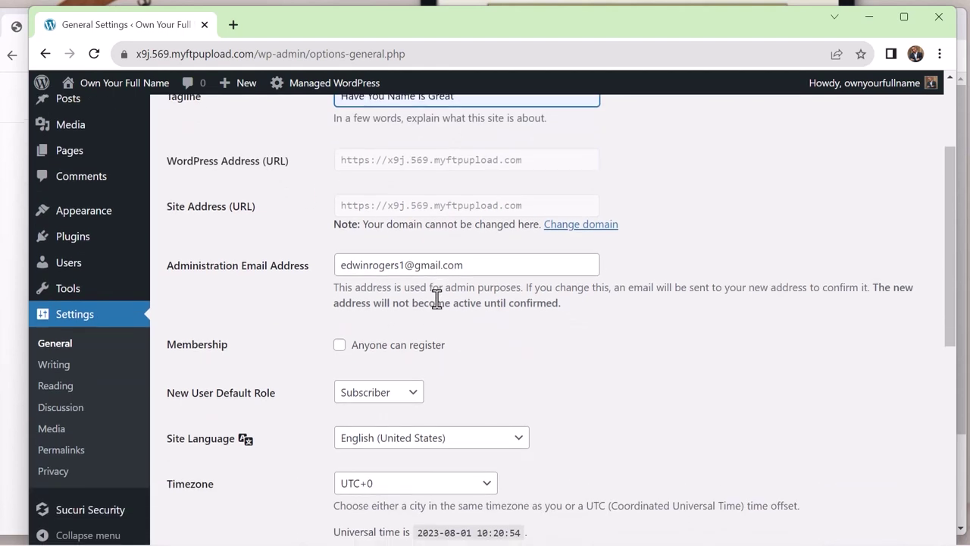
{"action": "scroll", "coordinate": [437, 307], "scroll_direction": "down", "scroll_amount": 1}
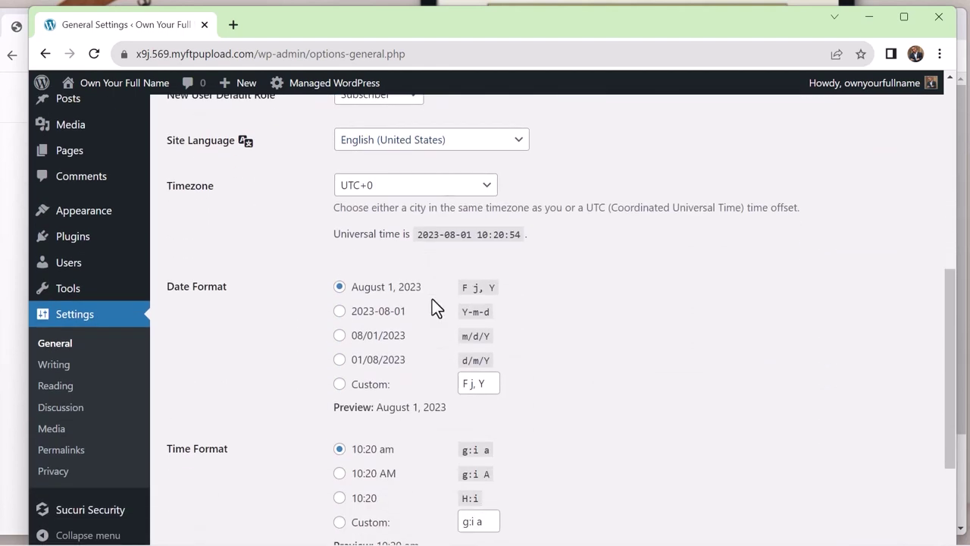
{"action": "scroll", "coordinate": [509, 215], "scroll_direction": "up", "scroll_amount": 2}
{"action": "scroll", "coordinate": [509, 215], "scroll_direction": "down", "scroll_amount": 1}
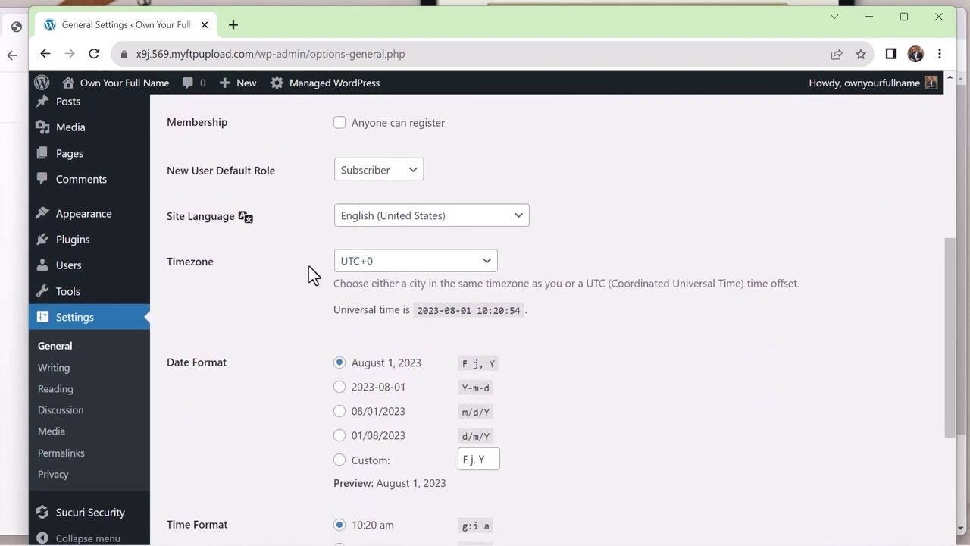
Step: Set the timezone to Honolulu and save the general settings
{"action": "left_click", "coordinate": [486, 263]}
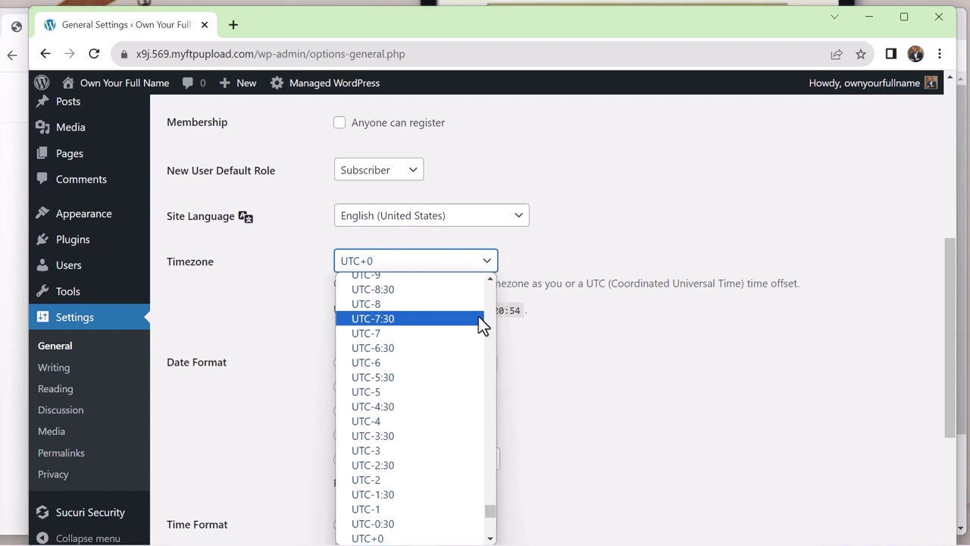
{"action": "scroll", "coordinate": [478, 316], "scroll_direction": "down", "scroll_amount": 6}
{"action": "scroll", "coordinate": [478, 315], "scroll_direction": "up", "scroll_amount": 20}
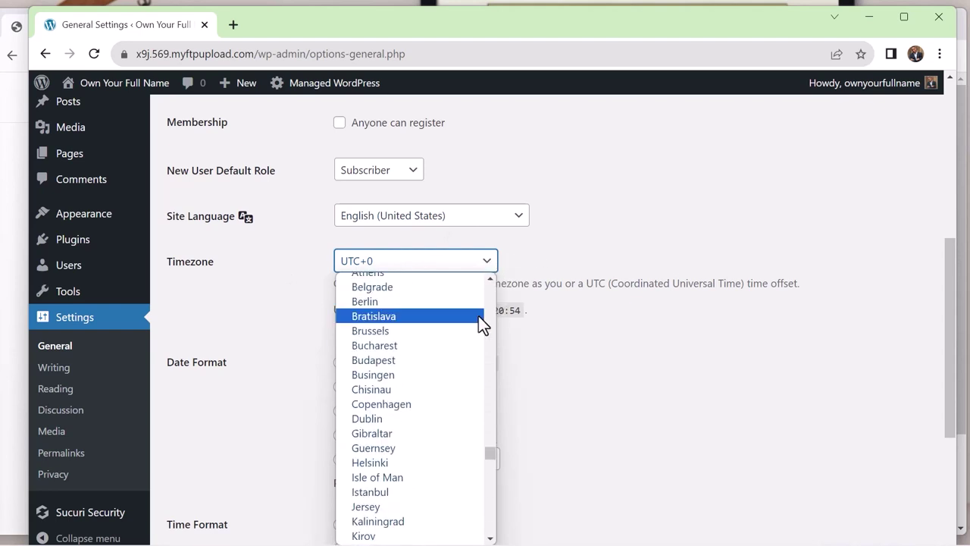
{"action": "scroll", "coordinate": [478, 316], "scroll_direction": "up", "scroll_amount": 12}
{"action": "type", "text": "hobart"}
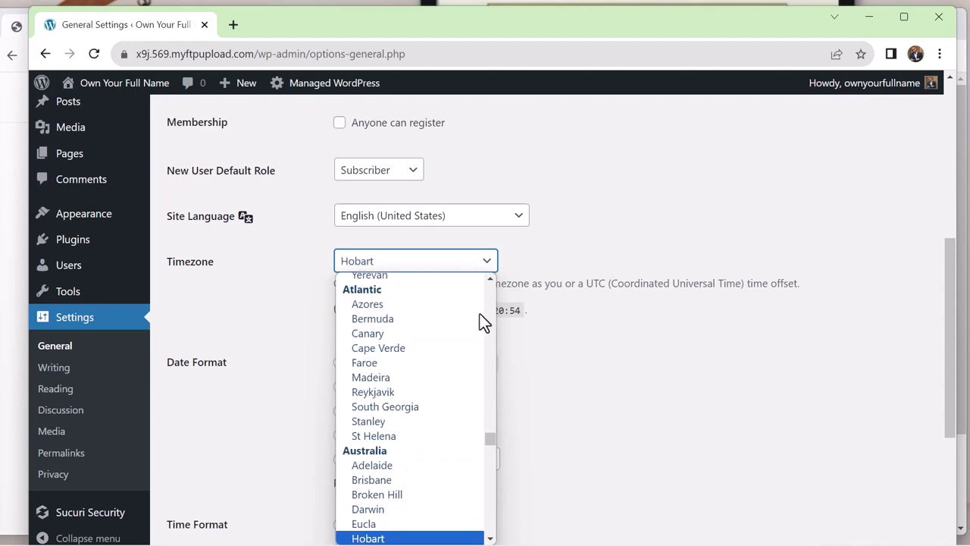
{"action": "type", "text": "nauru"}
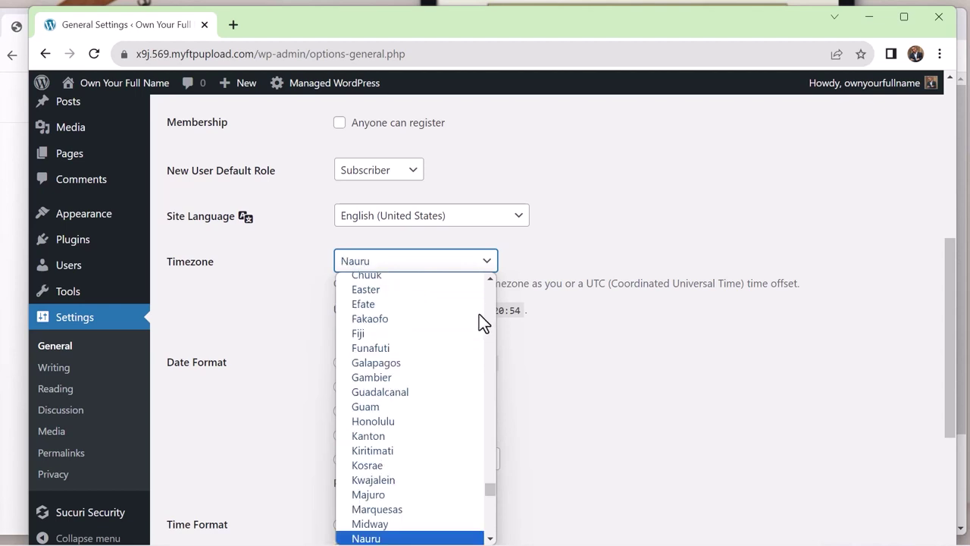
{"action": "type", "text": "h"}
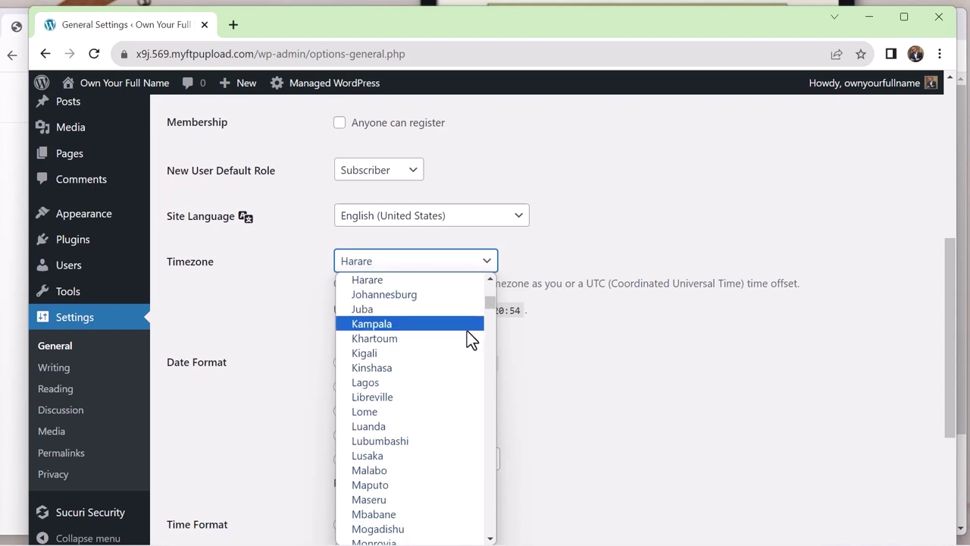
{"action": "type", "text": "hav"}
{"action": "key", "text": "Up"}
{"action": "key", "text": "Down"}
{"action": "type", "text": "hohhhhh"}
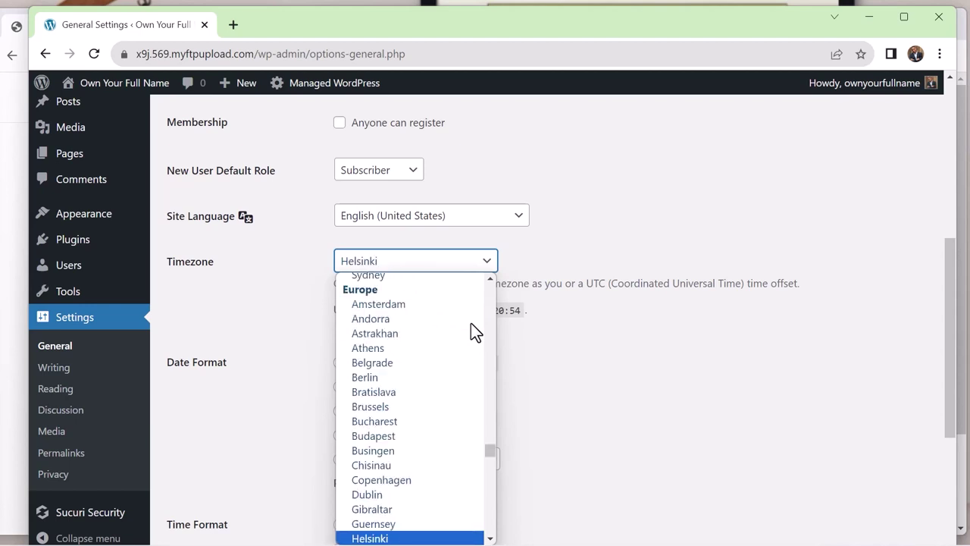
{"action": "key", "text": "Return"}
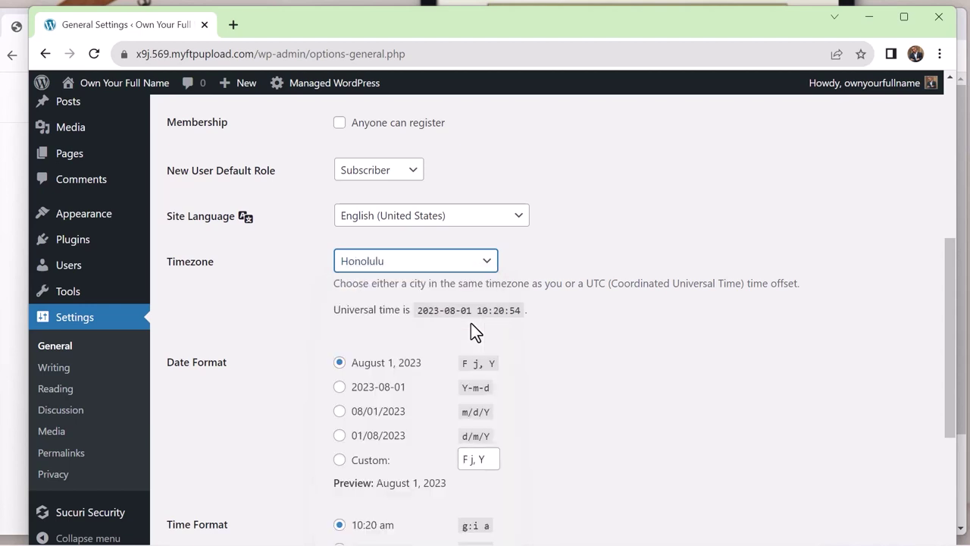
{"action": "scroll", "coordinate": [576, 325], "scroll_direction": "down", "scroll_amount": 2}
{"action": "scroll", "coordinate": [575, 324], "scroll_direction": "down", "scroll_amount": 2}
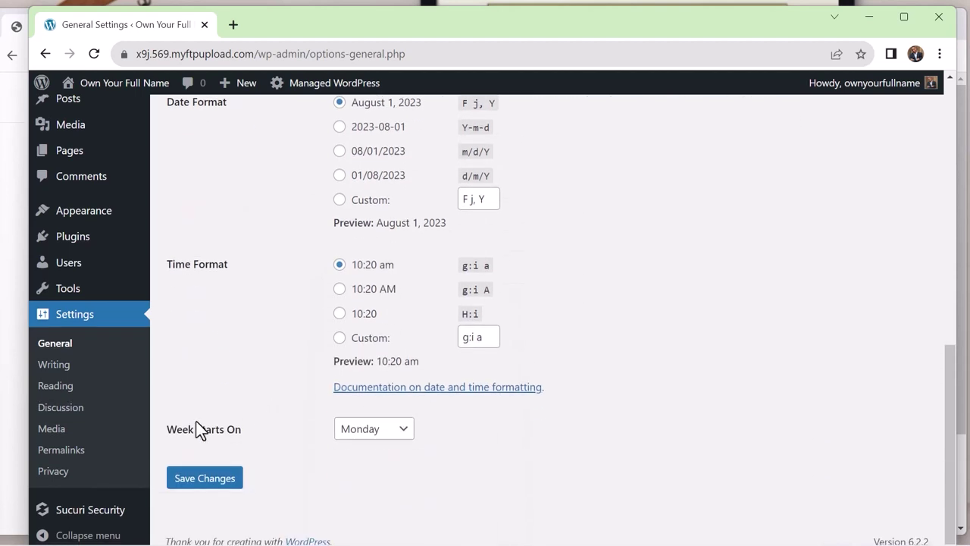
{"action": "left_click", "coordinate": [210, 479]}
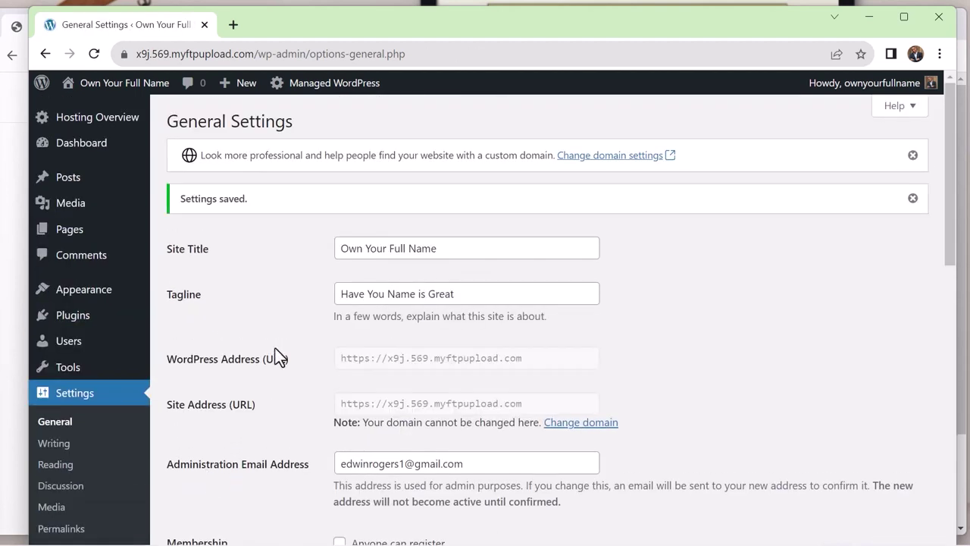
Step: In Discussion Settings, tick 'Comment author must fill out name and email'
{"action": "scroll", "coordinate": [454, 192], "scroll_direction": "down", "scroll_amount": 5}
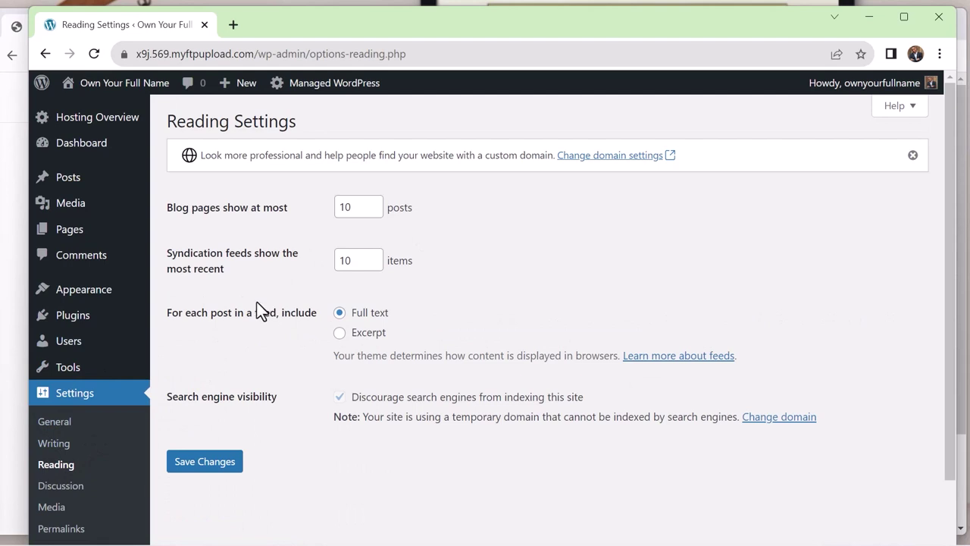
{"action": "scroll", "coordinate": [250, 314], "scroll_direction": "down", "scroll_amount": 1}
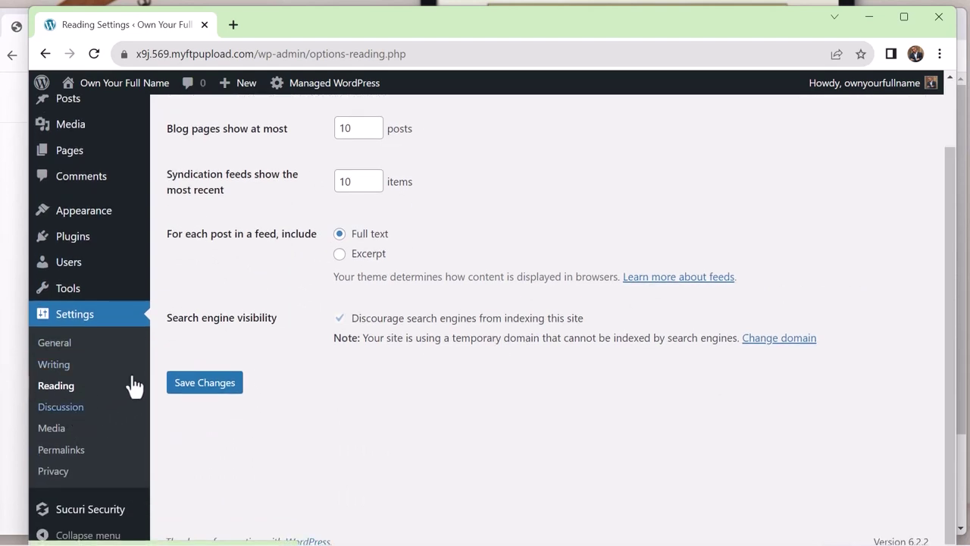
{"action": "left_click", "coordinate": [59, 408]}
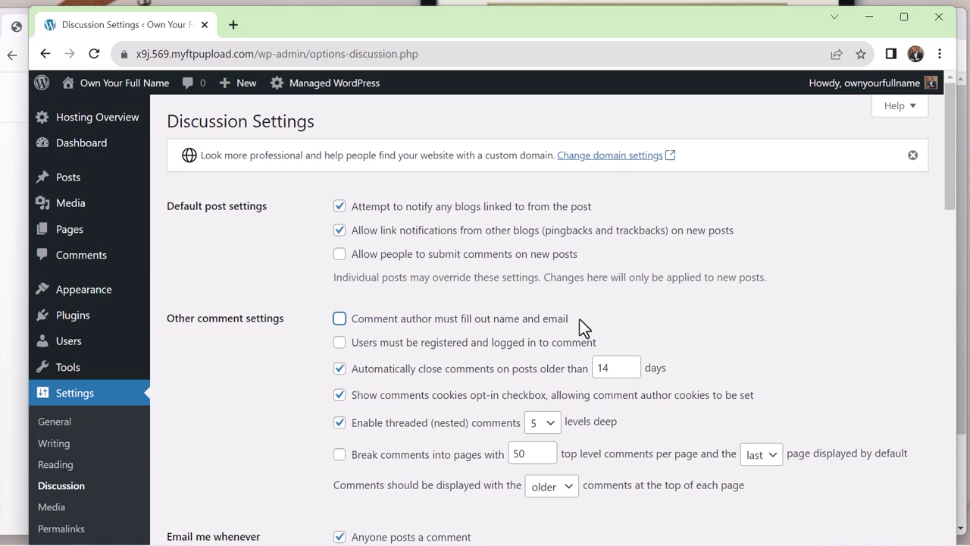
{"action": "left_click", "coordinate": [338, 320]}
{"action": "scroll", "coordinate": [206, 439], "scroll_direction": "down", "scroll_amount": 1}
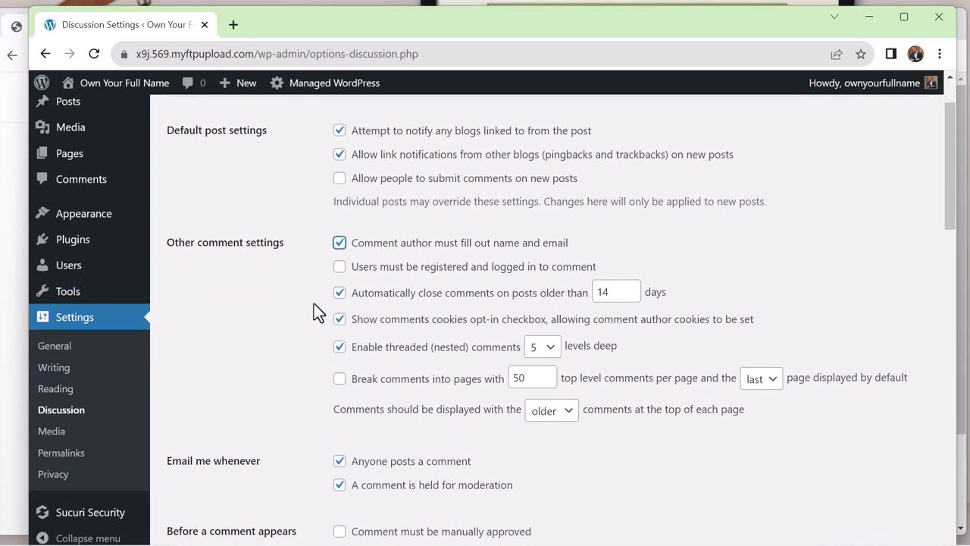
{"action": "scroll", "coordinate": [519, 250], "scroll_direction": "down", "scroll_amount": 8}
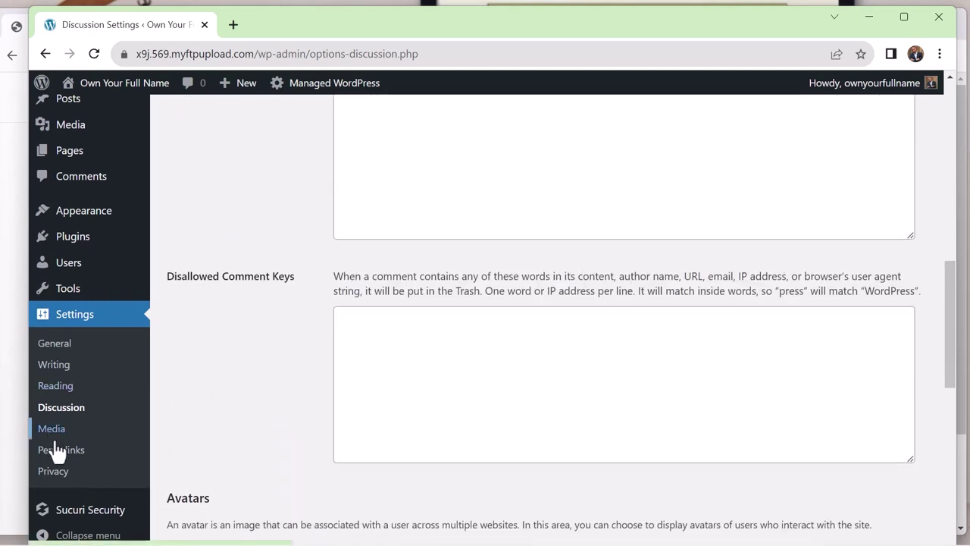
Step: Choose the Post name permalink structure and save the Permalink Settings
{"action": "left_click", "coordinate": [72, 450]}
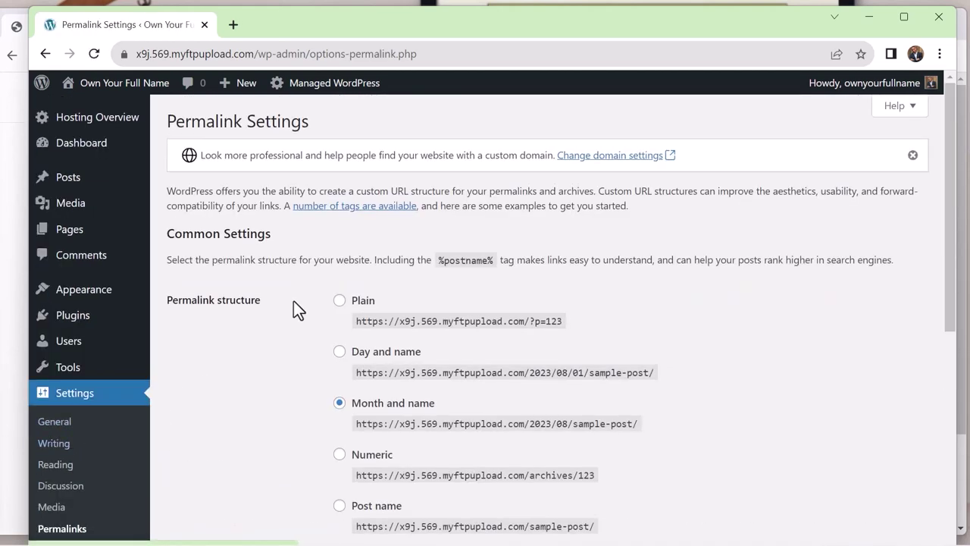
{"action": "scroll", "coordinate": [340, 274], "scroll_direction": "down", "scroll_amount": 3}
{"action": "scroll", "coordinate": [340, 277], "scroll_direction": "down", "scroll_amount": 2}
{"action": "scroll", "coordinate": [340, 275], "scroll_direction": "up", "scroll_amount": 1}
{"action": "scroll", "coordinate": [338, 281], "scroll_direction": "down", "scroll_amount": 2}
{"action": "scroll", "coordinate": [316, 338], "scroll_direction": "up", "scroll_amount": 1}
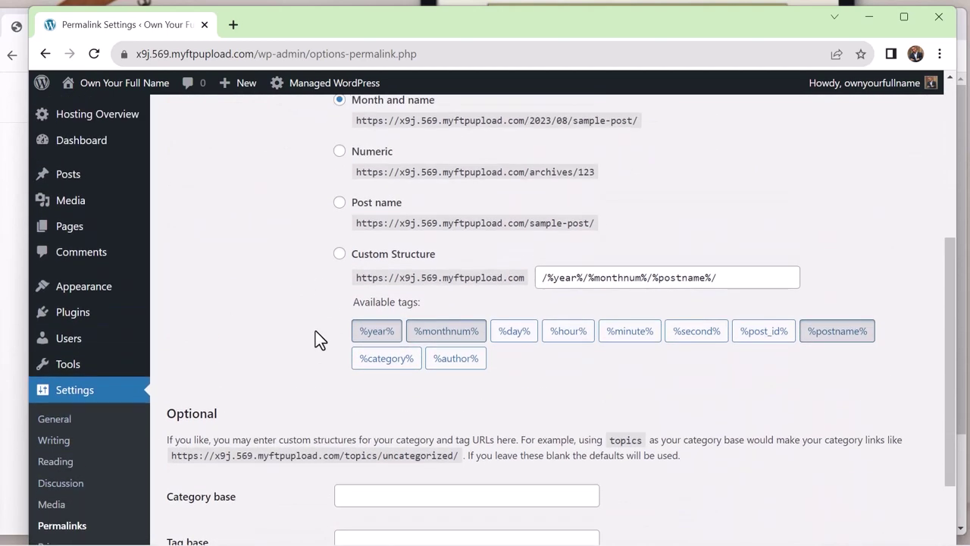
{"action": "left_click", "coordinate": [340, 203]}
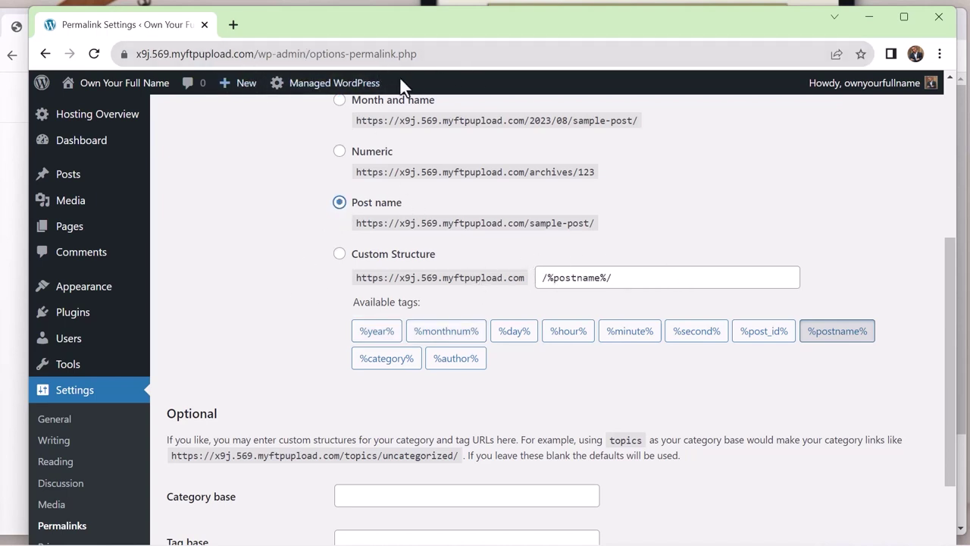
{"action": "scroll", "coordinate": [472, 268], "scroll_direction": "up", "scroll_amount": 4}
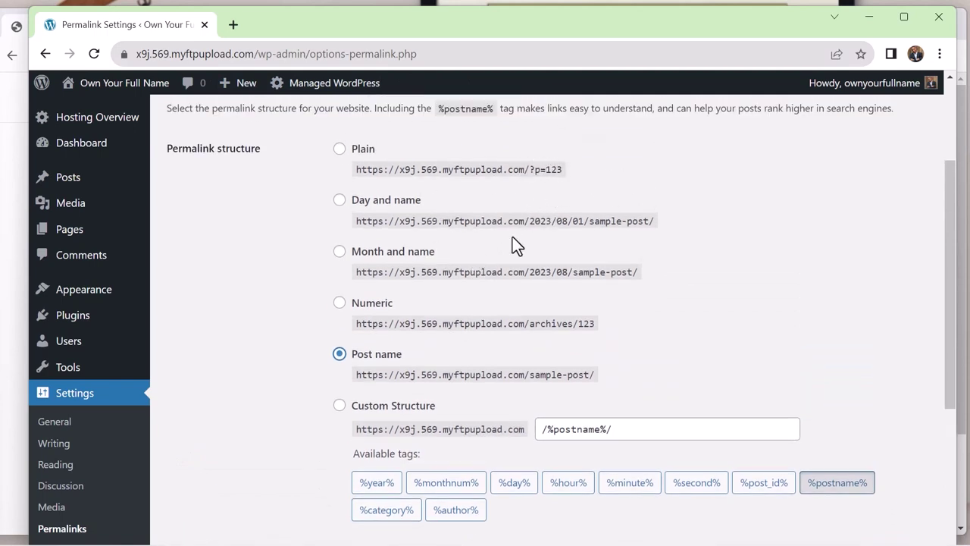
{"action": "scroll", "coordinate": [264, 392], "scroll_direction": "down", "scroll_amount": 5}
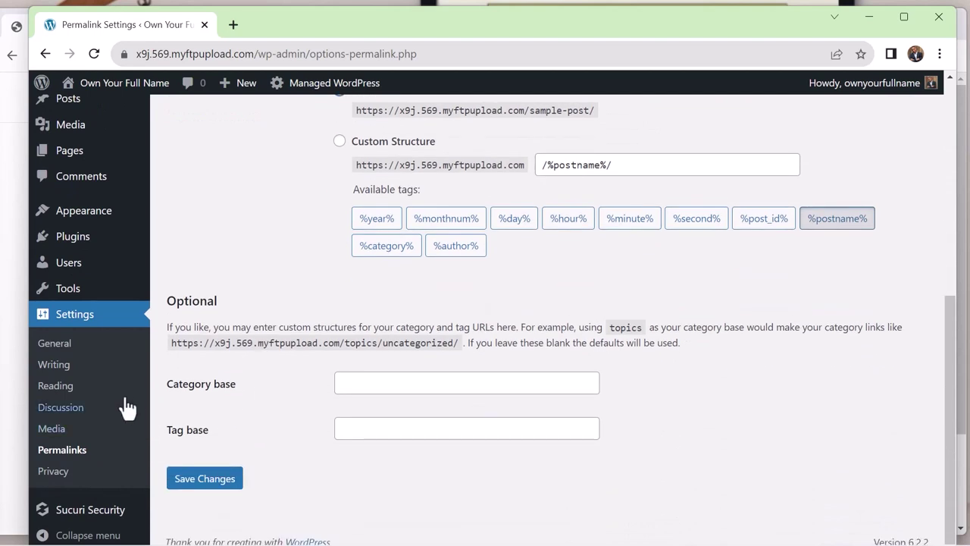
{"action": "left_click", "coordinate": [184, 482]}
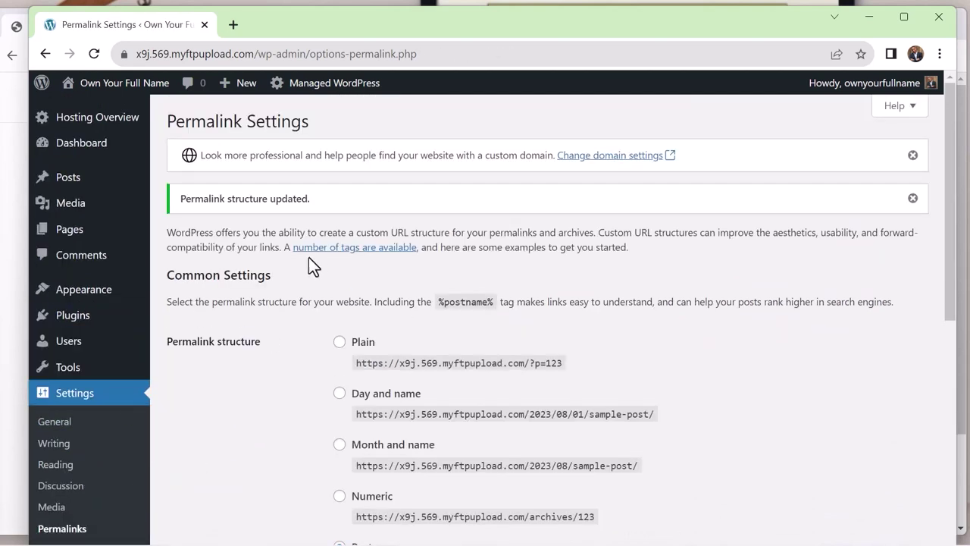
{"action": "scroll", "coordinate": [312, 336], "scroll_direction": "down", "scroll_amount": 6}
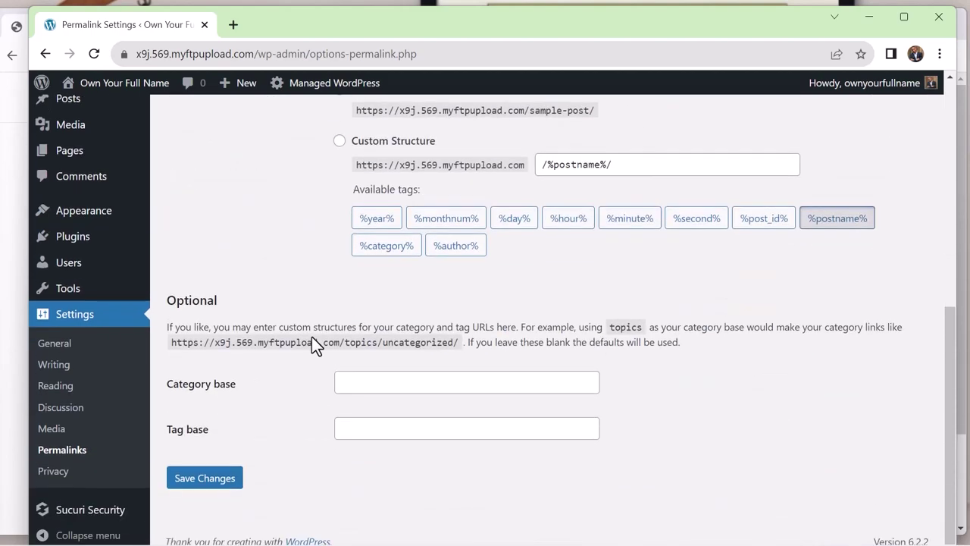
{"action": "scroll", "coordinate": [311, 337], "scroll_direction": "up", "scroll_amount": 6}
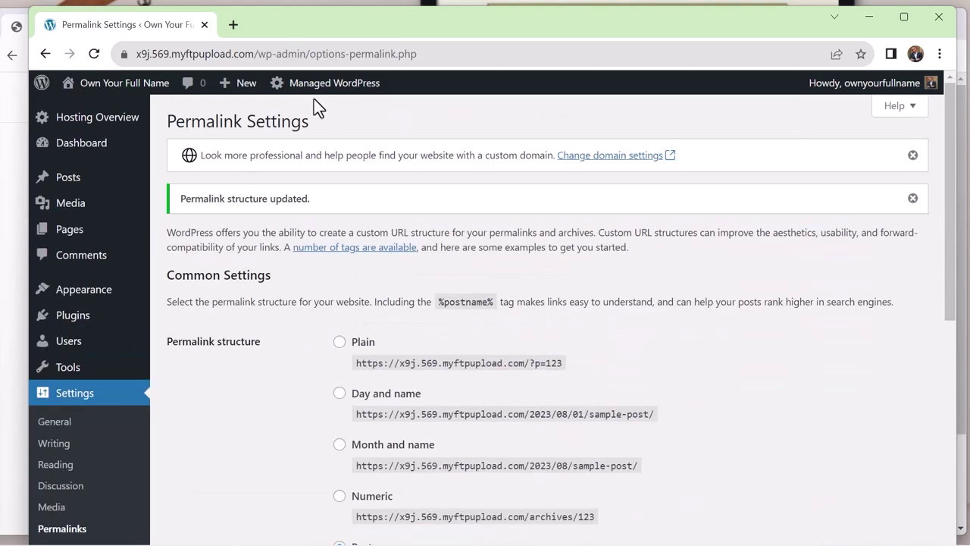
{"action": "scroll", "coordinate": [296, 182], "scroll_direction": "down", "scroll_amount": 5}
{"action": "scroll", "coordinate": [301, 179], "scroll_direction": "up", "scroll_amount": 5}
Step: Open Pages > All Pages, which lists only a draft Privacy Policy
{"action": "mouse_move", "coordinate": [99, 317]}
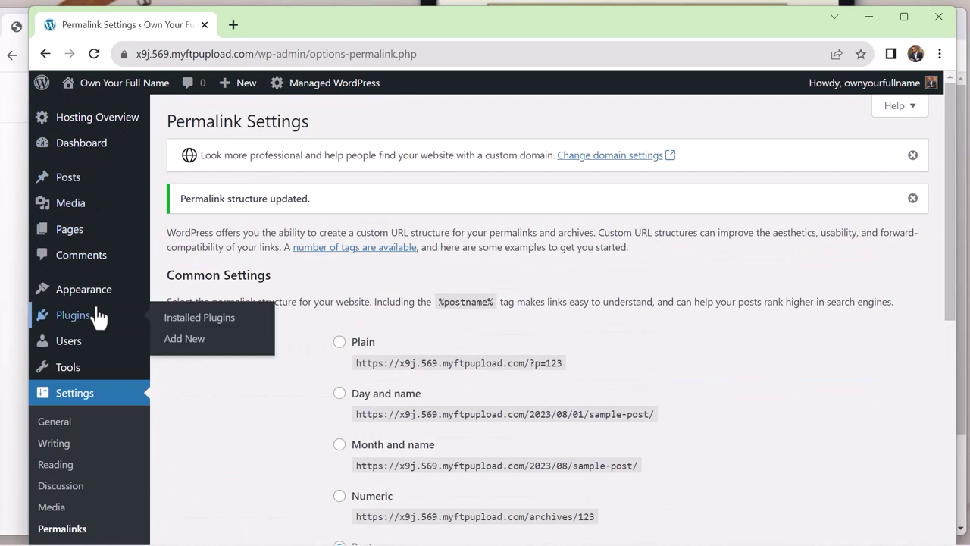
{"action": "left_click", "coordinate": [72, 230]}
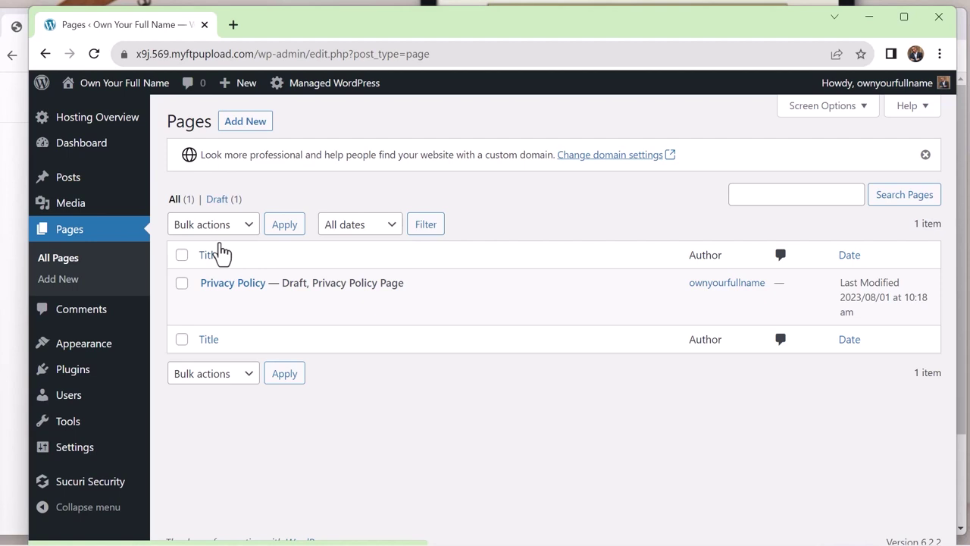
{"action": "mouse_move", "coordinate": [58, 183]}
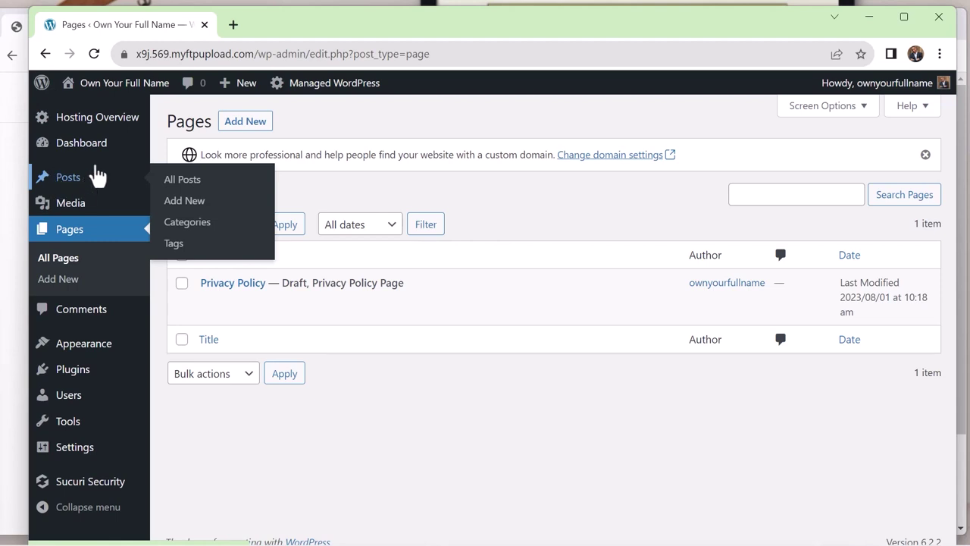
{"action": "mouse_move", "coordinate": [94, 190]}
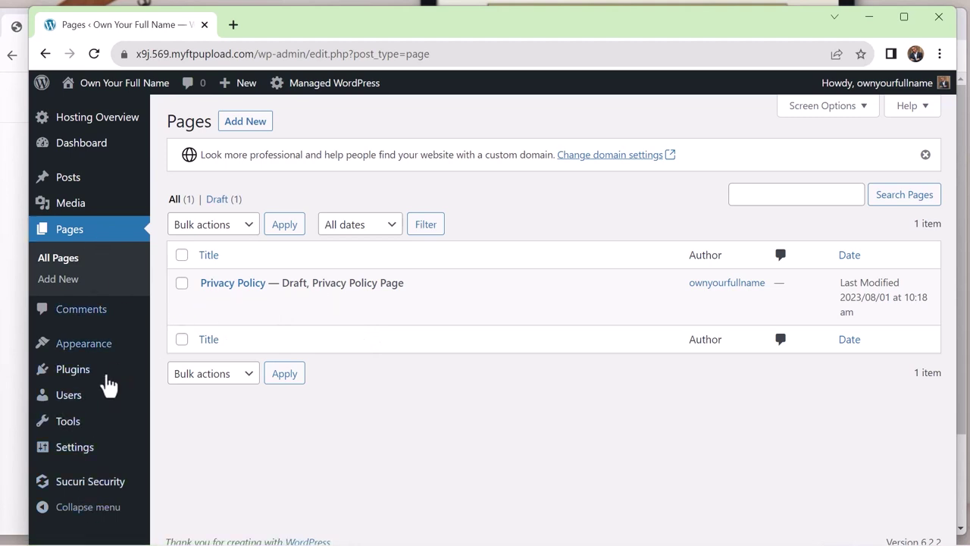
Step: Search the theme directory for 'Astra', install it and activate it
{"action": "mouse_move", "coordinate": [109, 350]}
{"action": "left_click", "coordinate": [211, 351]}
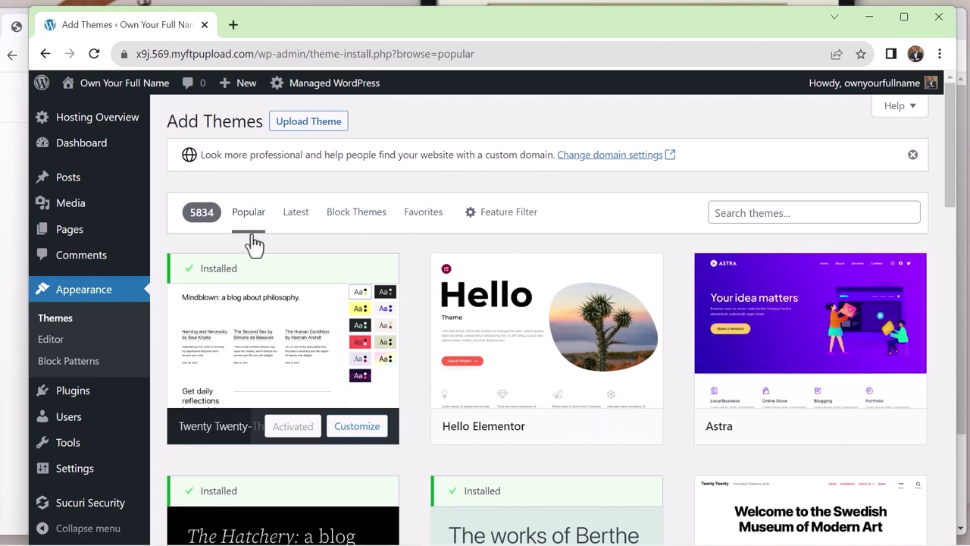
{"action": "mouse_move", "coordinate": [743, 303]}
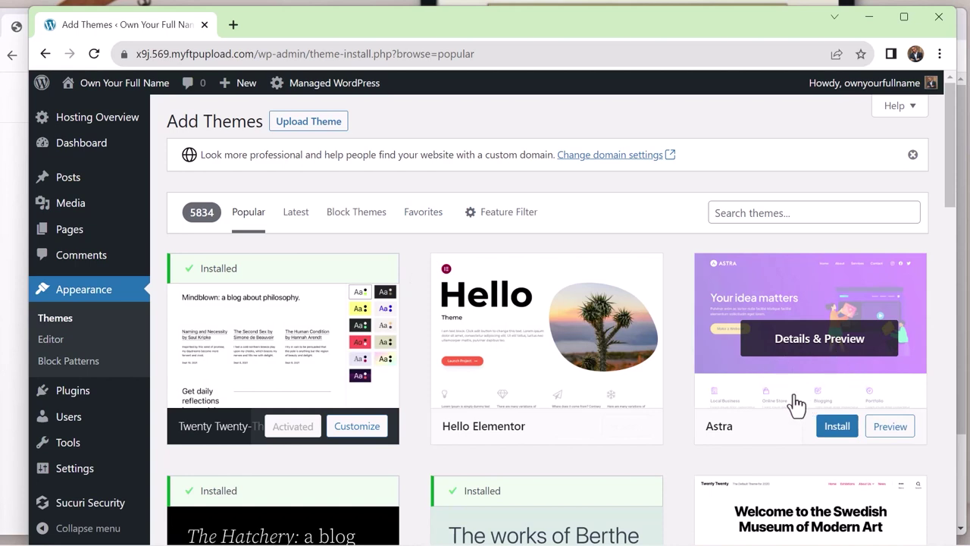
{"action": "left_click", "coordinate": [742, 214]}
{"action": "type", "text": "As"}
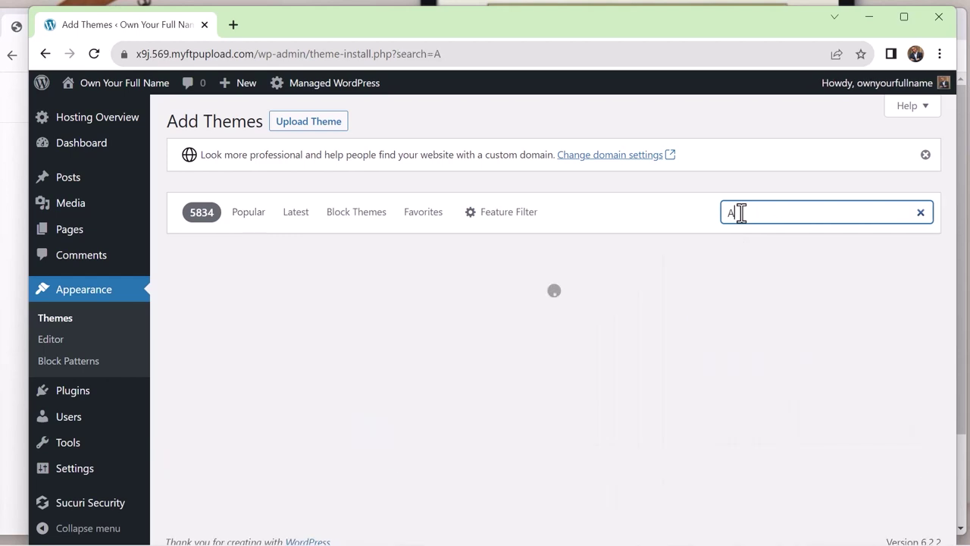
{"action": "type", "text": "tra"}
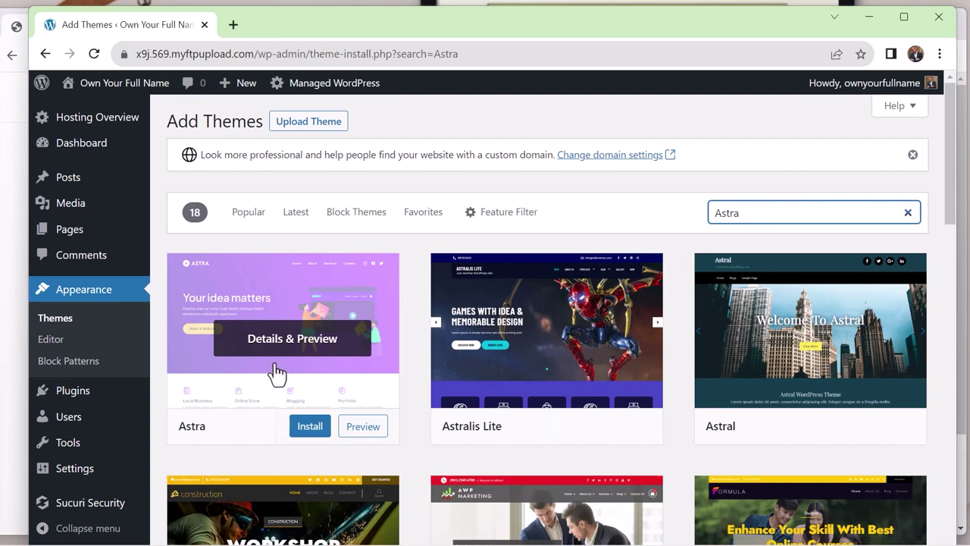
{"action": "left_click", "coordinate": [309, 427]}
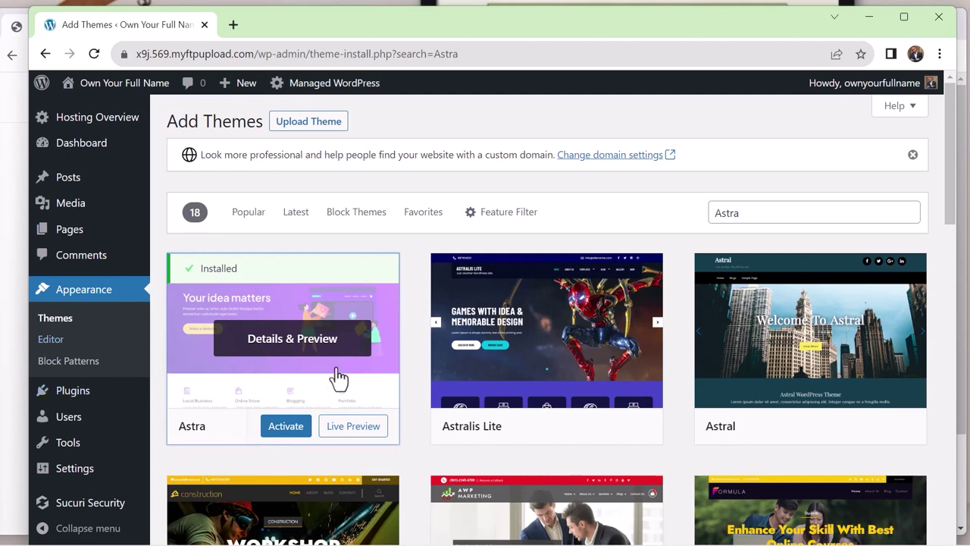
{"action": "left_click", "coordinate": [273, 435]}
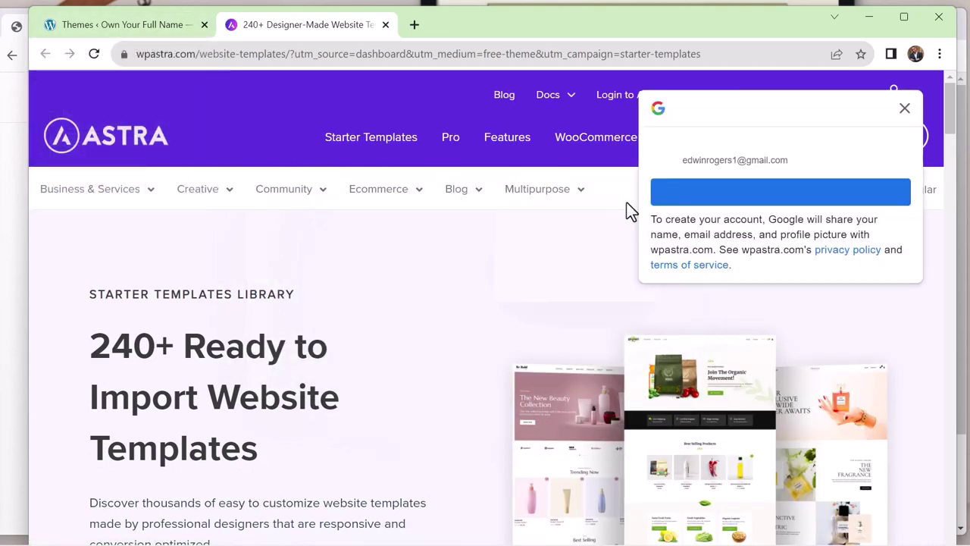
Step: Scroll through Astra's starter templates library, then return to the WordPress Themes tab
{"action": "scroll", "coordinate": [437, 195], "scroll_direction": "down", "scroll_amount": 5}
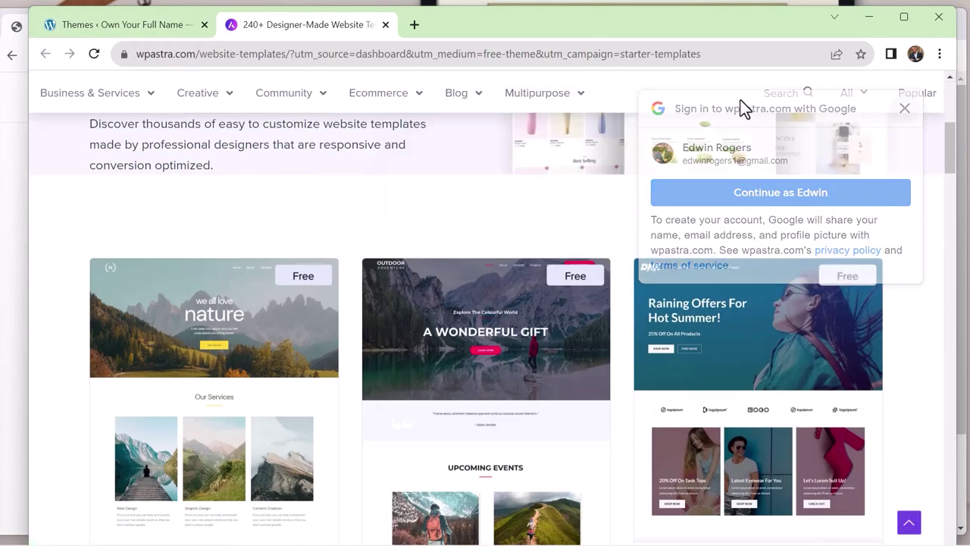
{"action": "left_click", "coordinate": [119, 24]}
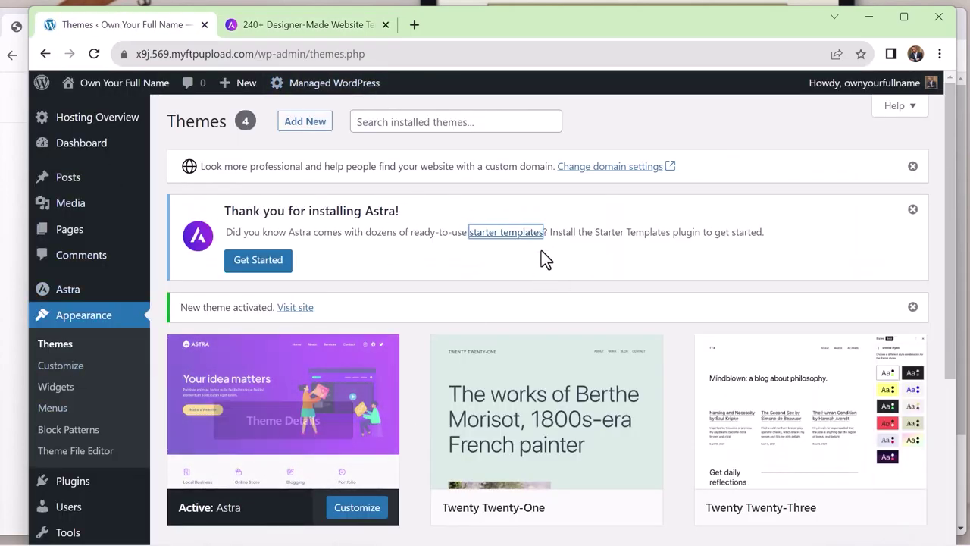
Step: Delete the Twenty Twenty-One and Twenty Twenty-Two themes
{"action": "scroll", "coordinate": [549, 256], "scroll_direction": "down", "scroll_amount": 4}
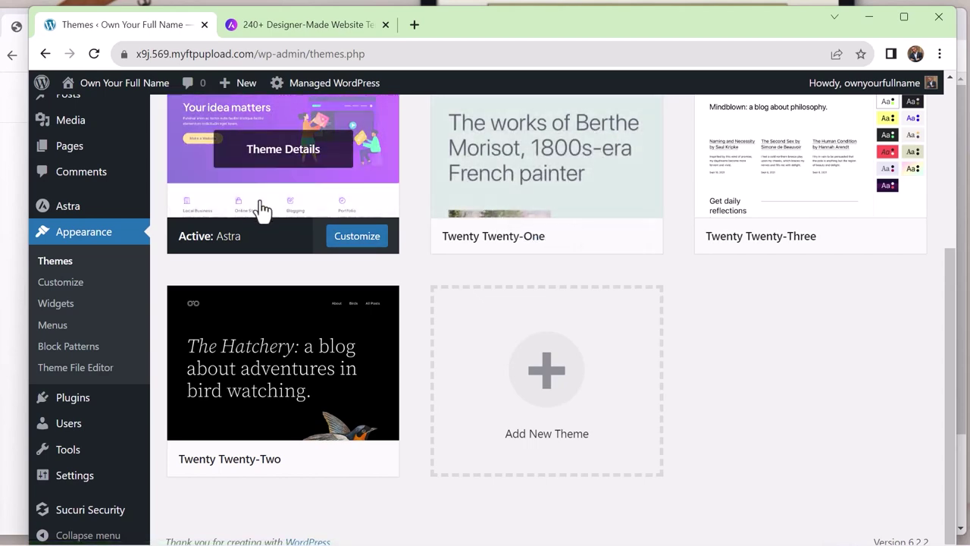
{"action": "scroll", "coordinate": [704, 209], "scroll_direction": "up", "scroll_amount": 1}
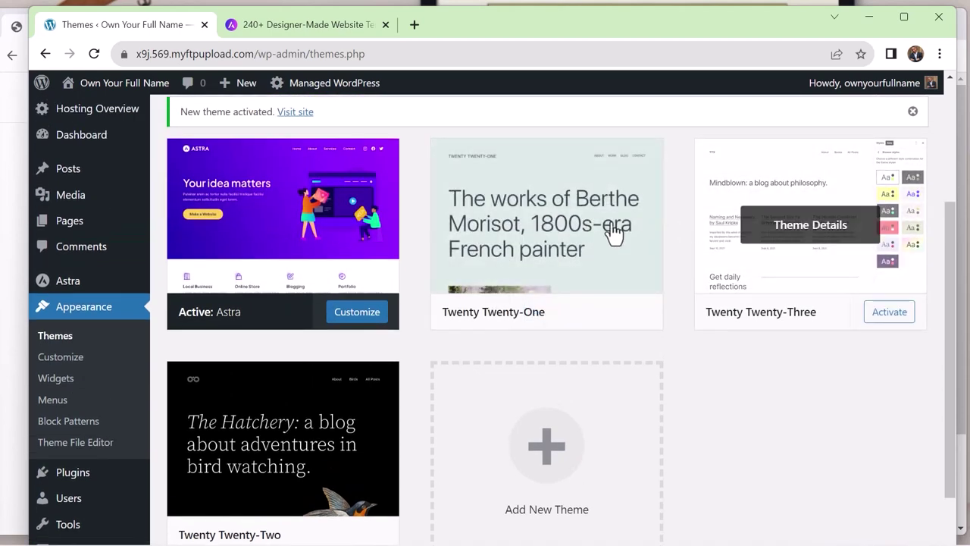
{"action": "left_click", "coordinate": [576, 285]}
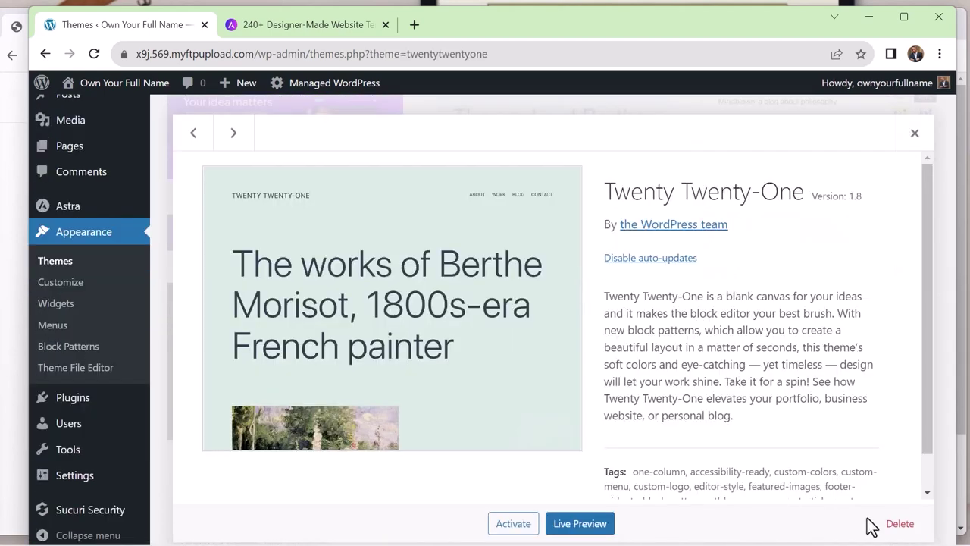
{"action": "left_click", "coordinate": [896, 523]}
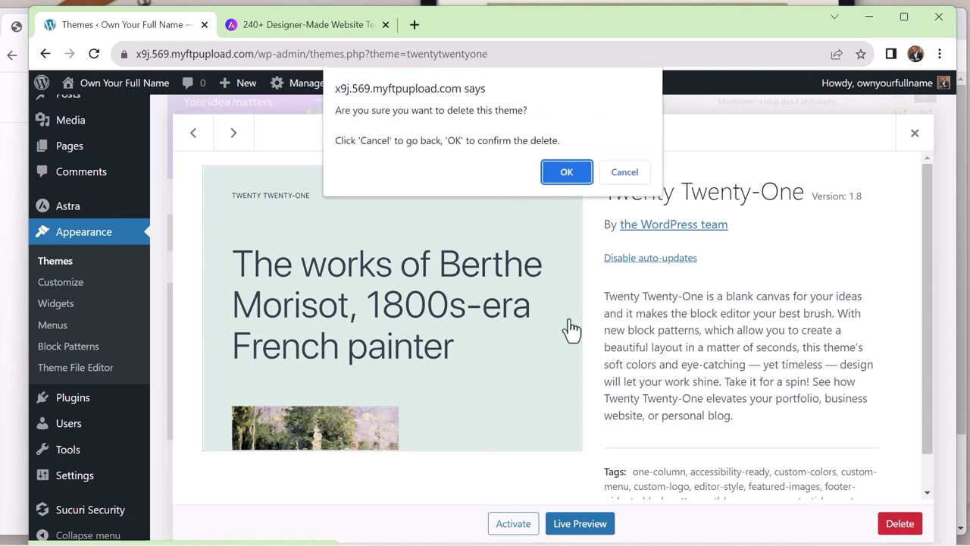
{"action": "left_click", "coordinate": [558, 175]}
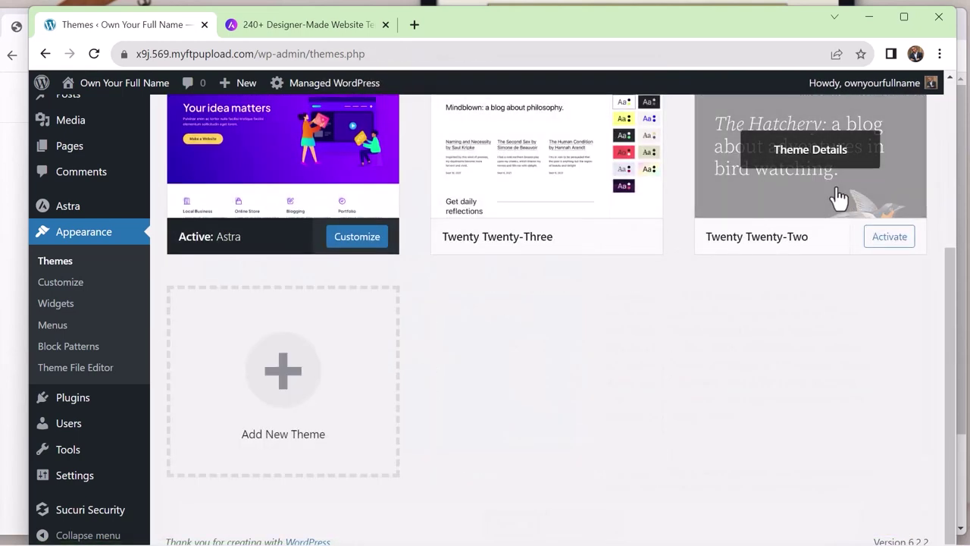
{"action": "left_click", "coordinate": [826, 205]}
{"action": "left_click", "coordinate": [915, 529]}
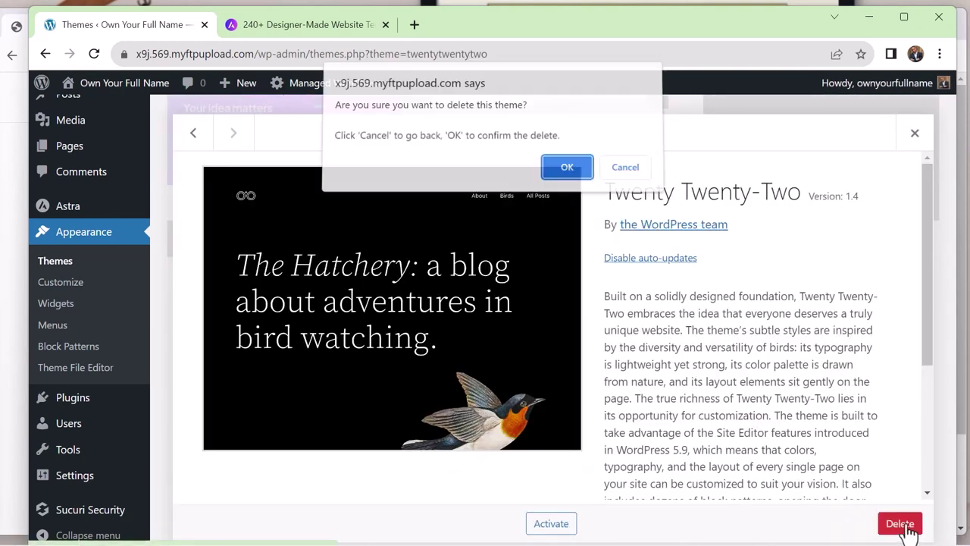
{"action": "left_click", "coordinate": [567, 169]}
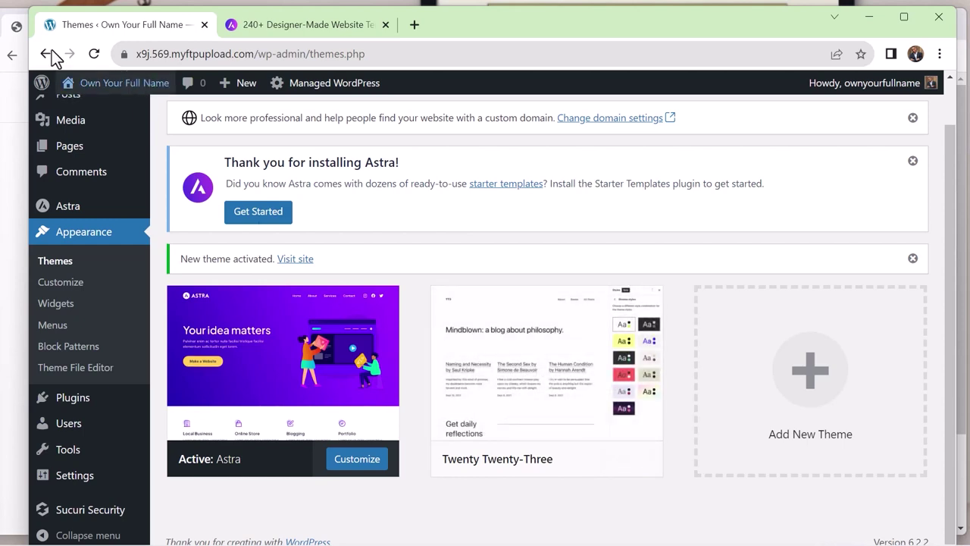
Step: Open the live site in its own tab, close the Astra templates tab, and return to Themes
{"action": "mouse_move", "coordinate": [91, 92]}
{"action": "right_click", "coordinate": [85, 111]}
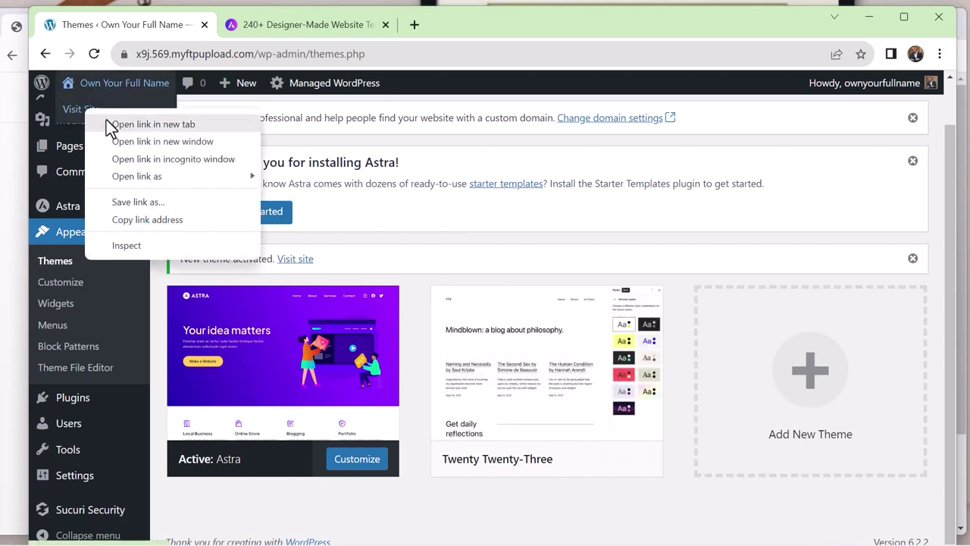
{"action": "left_click", "coordinate": [114, 124]}
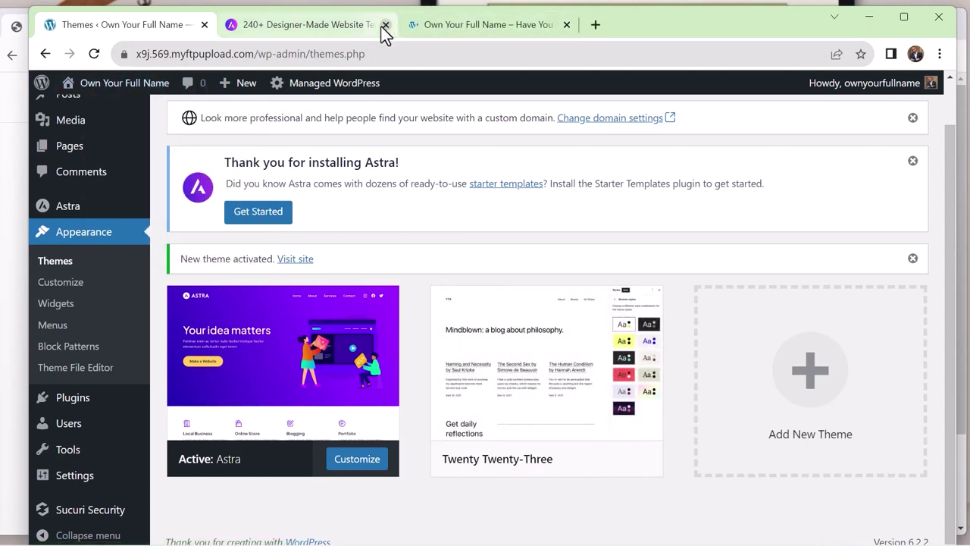
{"action": "left_click", "coordinate": [385, 25]}
{"action": "left_click", "coordinate": [323, 28]}
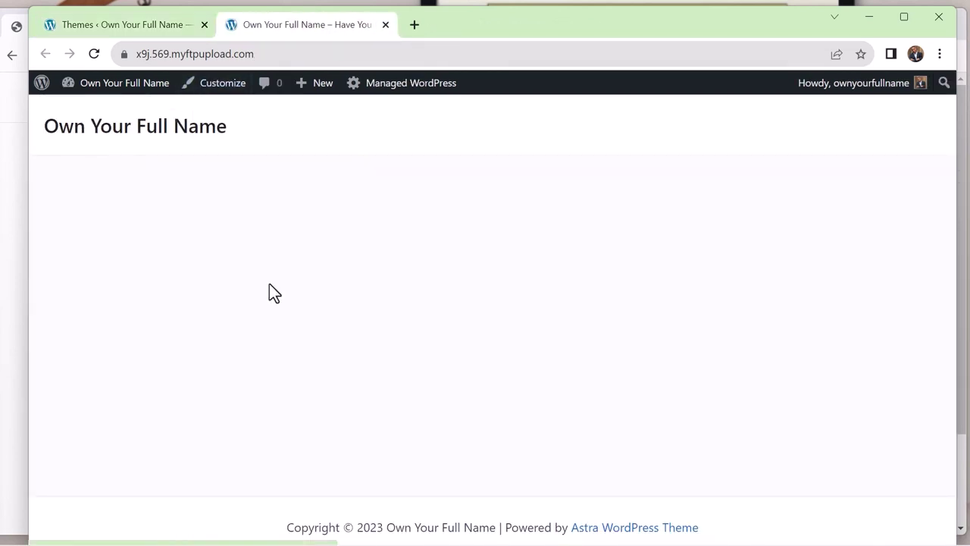
{"action": "left_click", "coordinate": [159, 37]}
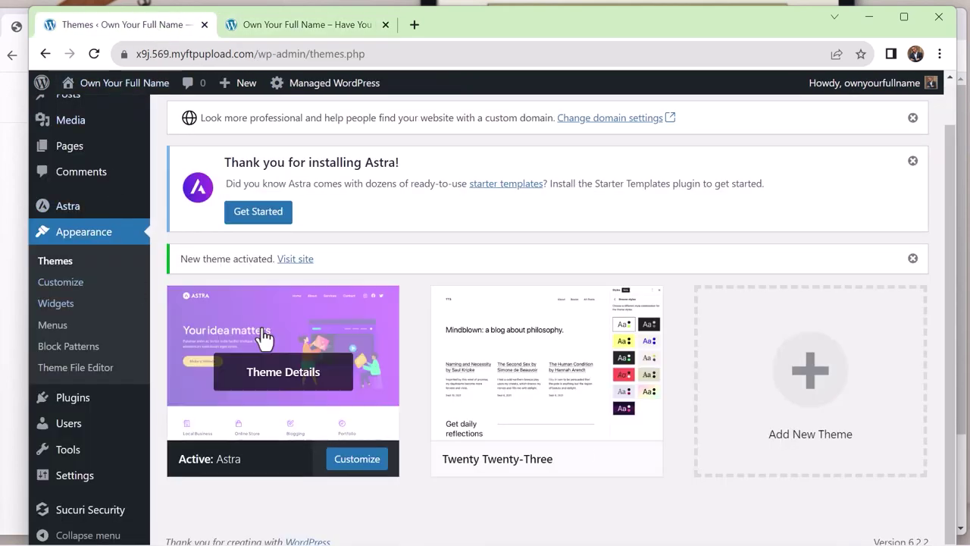
Step: Open the Astra 4.1.6 welcome dashboard and look through its Quick Settings and Useful Plugins
{"action": "left_click", "coordinate": [337, 460]}
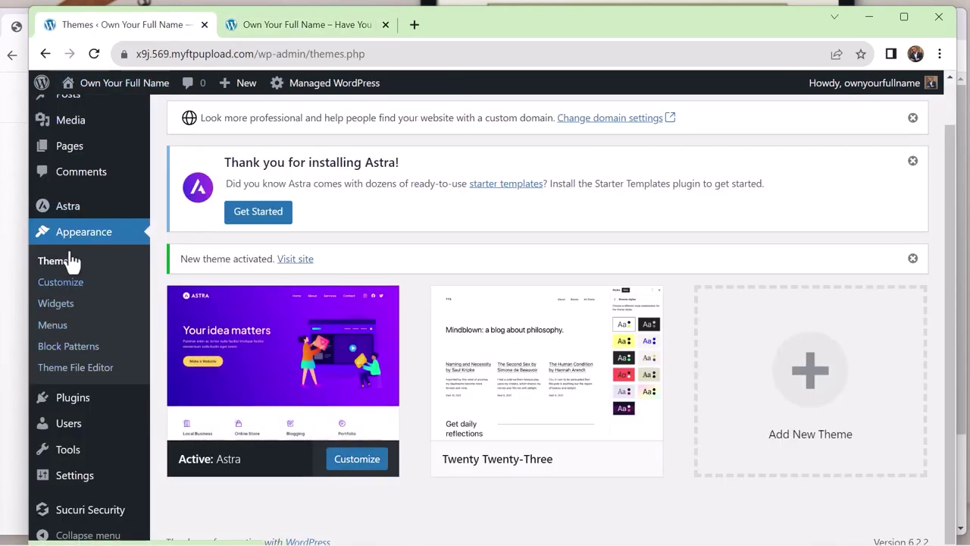
{"action": "left_click", "coordinate": [71, 212]}
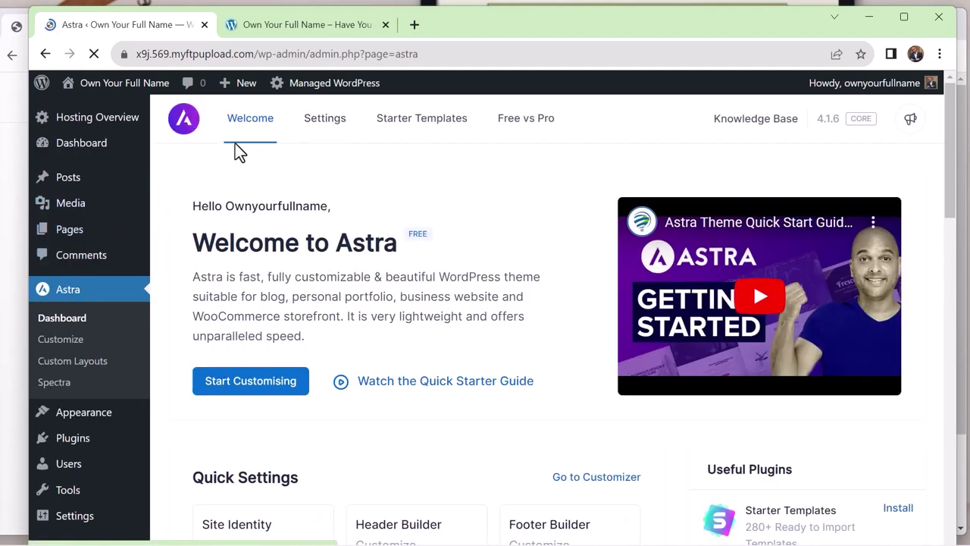
{"action": "scroll", "coordinate": [477, 199], "scroll_direction": "down", "scroll_amount": 2}
{"action": "scroll", "coordinate": [689, 282], "scroll_direction": "down", "scroll_amount": 3}
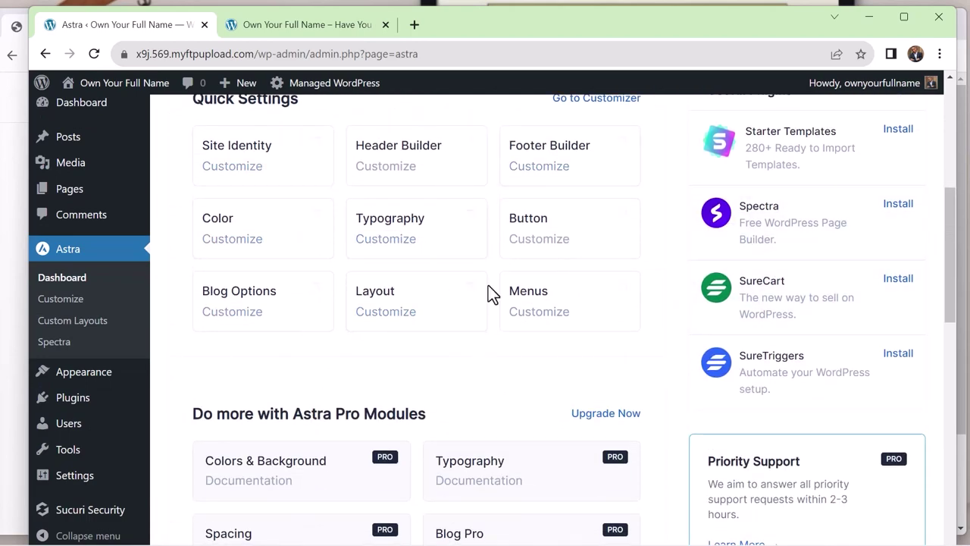
{"action": "scroll", "coordinate": [492, 292], "scroll_direction": "down", "scroll_amount": 4}
{"action": "scroll", "coordinate": [480, 286], "scroll_direction": "up", "scroll_amount": 9}
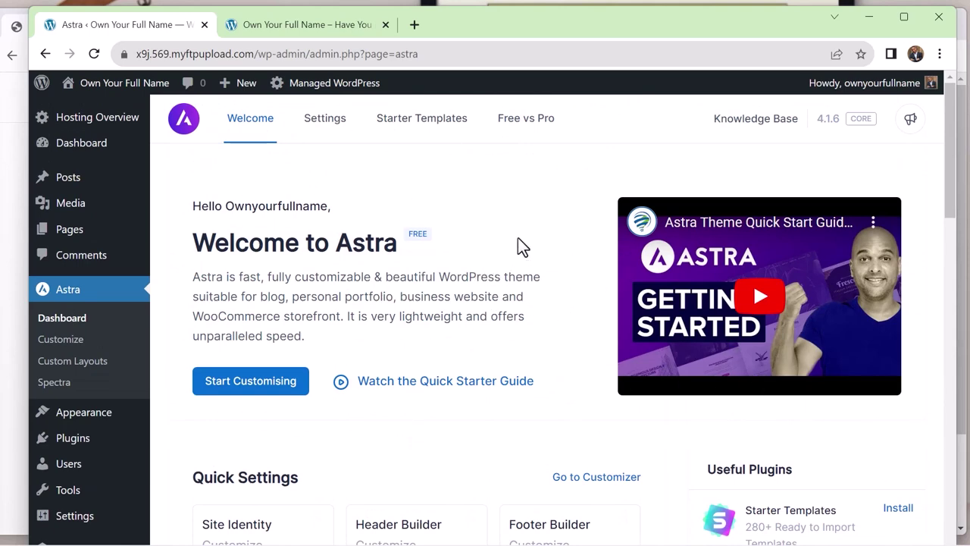
{"action": "scroll", "coordinate": [520, 239], "scroll_direction": "down", "scroll_amount": 5}
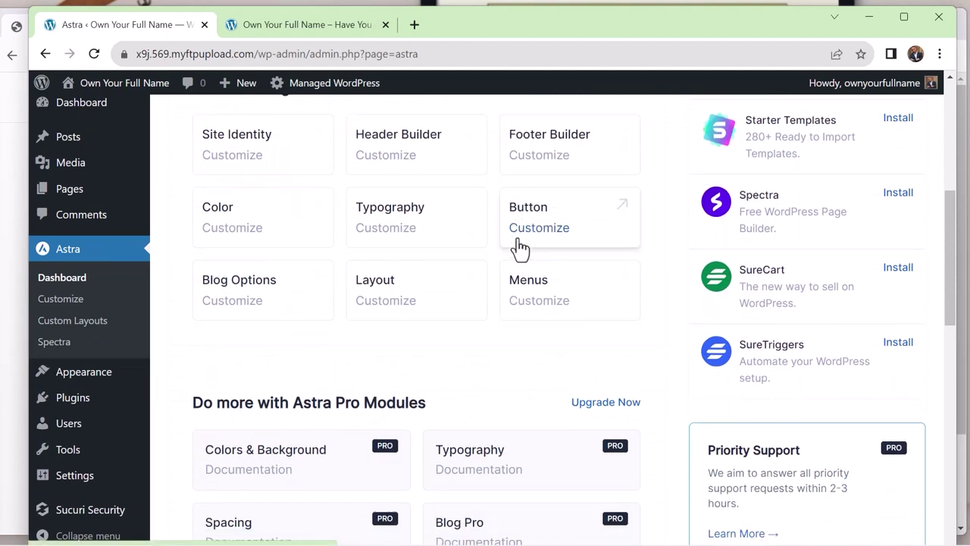
{"action": "scroll", "coordinate": [520, 247], "scroll_direction": "down", "scroll_amount": 4}
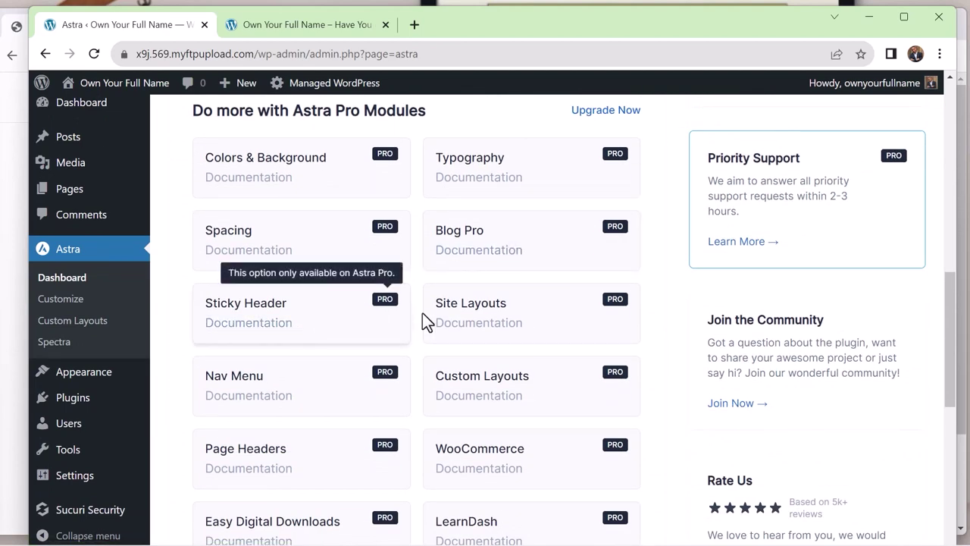
{"action": "scroll", "coordinate": [422, 313], "scroll_direction": "down", "scroll_amount": 6}
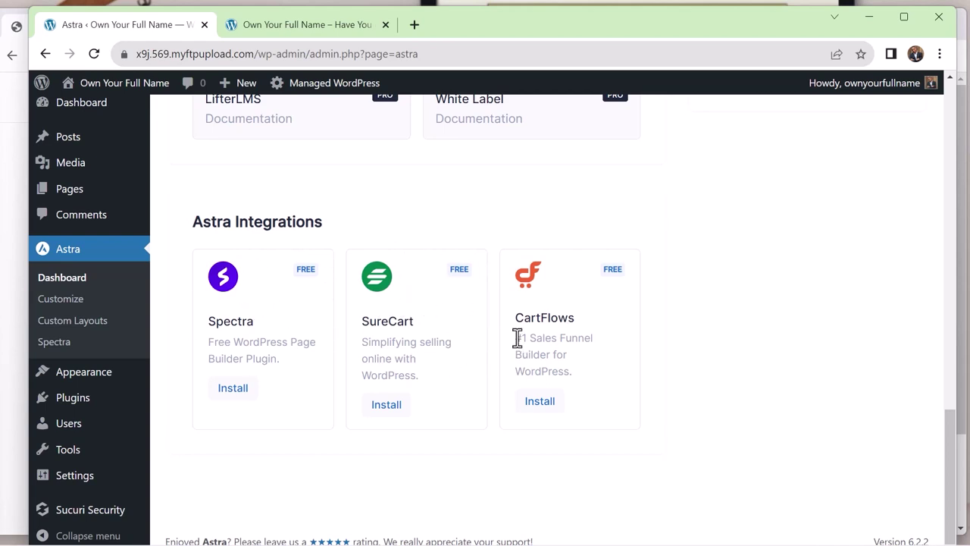
{"action": "scroll", "coordinate": [515, 339], "scroll_direction": "up", "scroll_amount": 2}
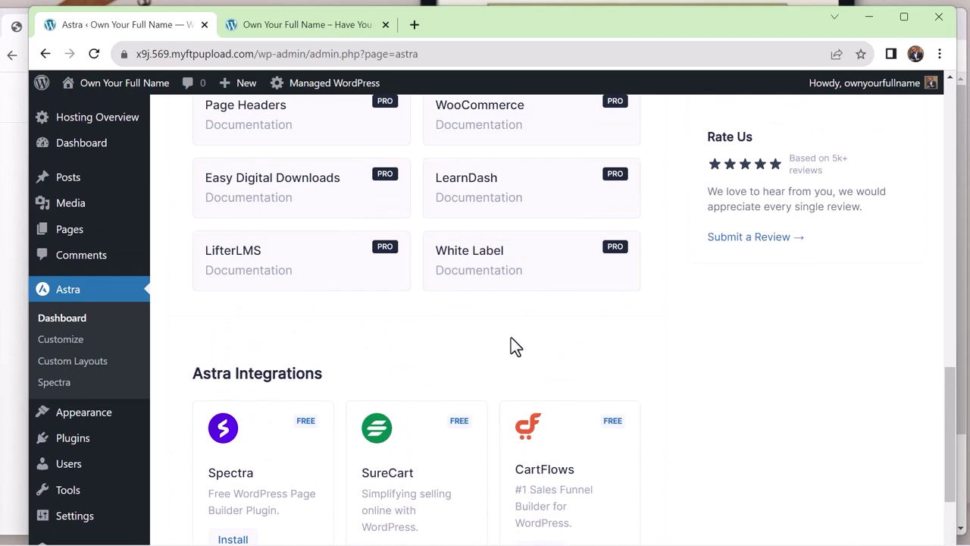
{"action": "scroll", "coordinate": [602, 303], "scroll_direction": "up", "scroll_amount": 12}
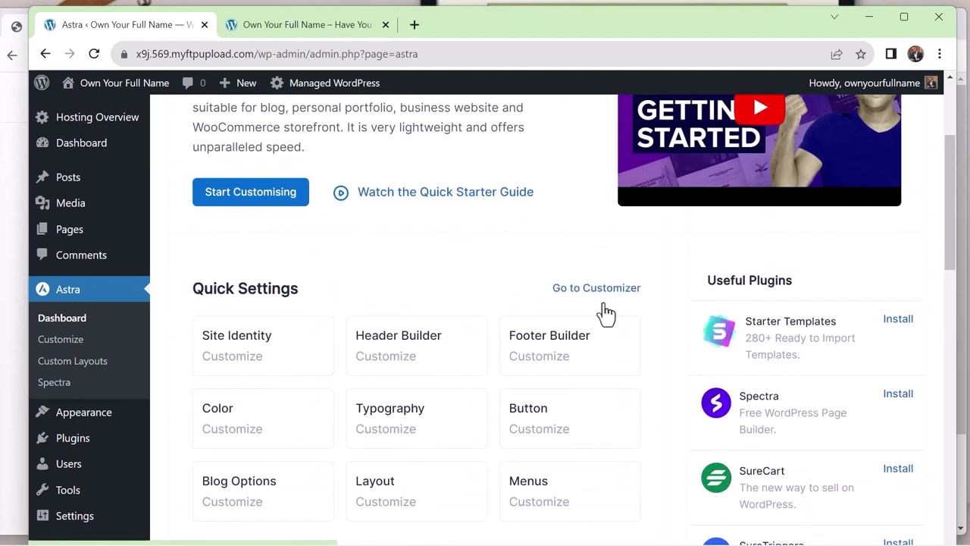
{"action": "scroll", "coordinate": [604, 307], "scroll_direction": "down", "scroll_amount": 1}
{"action": "scroll", "coordinate": [600, 303], "scroll_direction": "up", "scroll_amount": 3}
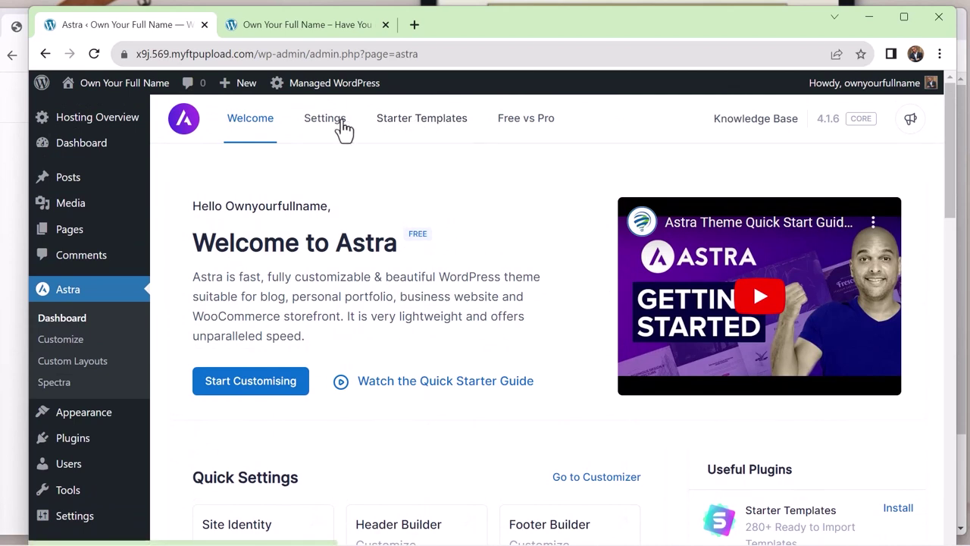
Step: Install and activate the Starter Templates plugin and preview the Professional Services template
{"action": "left_click", "coordinate": [443, 125]}
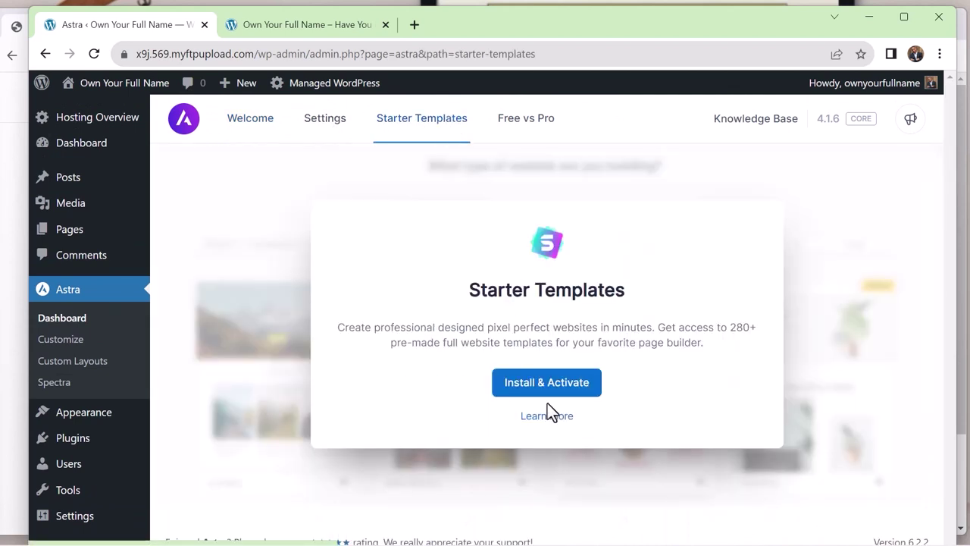
{"action": "left_click", "coordinate": [565, 394]}
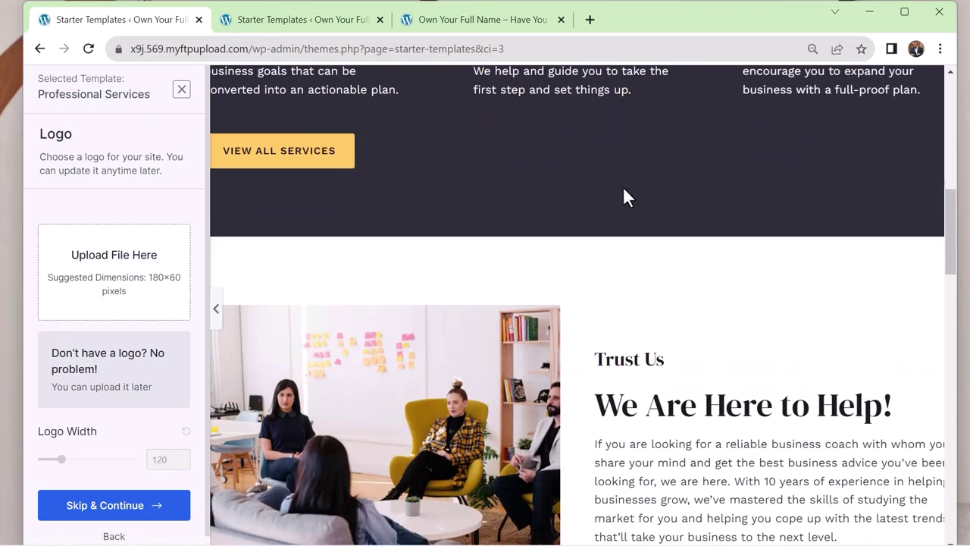
{"action": "scroll", "coordinate": [623, 195], "scroll_direction": "down", "scroll_amount": 10}
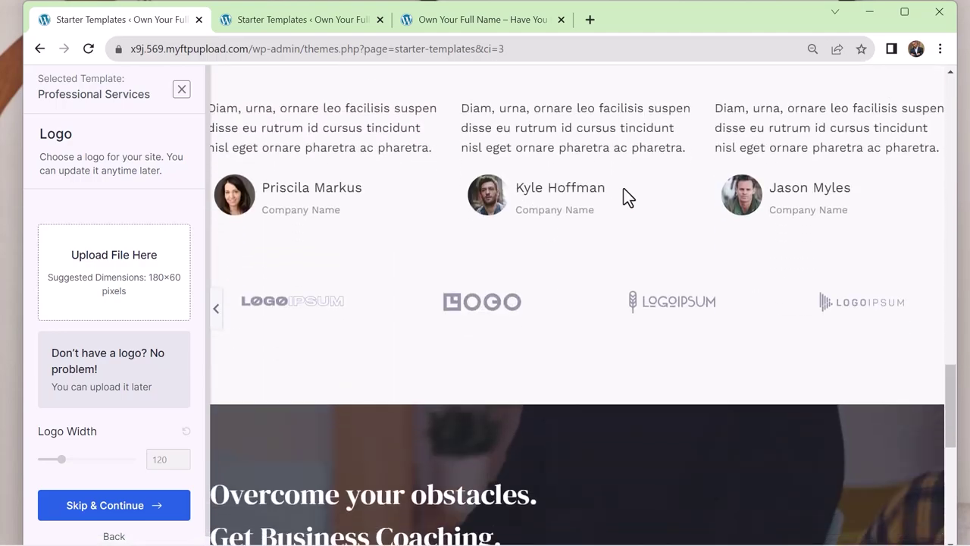
{"action": "scroll", "coordinate": [623, 188], "scroll_direction": "down", "scroll_amount": 4}
{"action": "scroll", "coordinate": [622, 188], "scroll_direction": "up", "scroll_amount": 20}
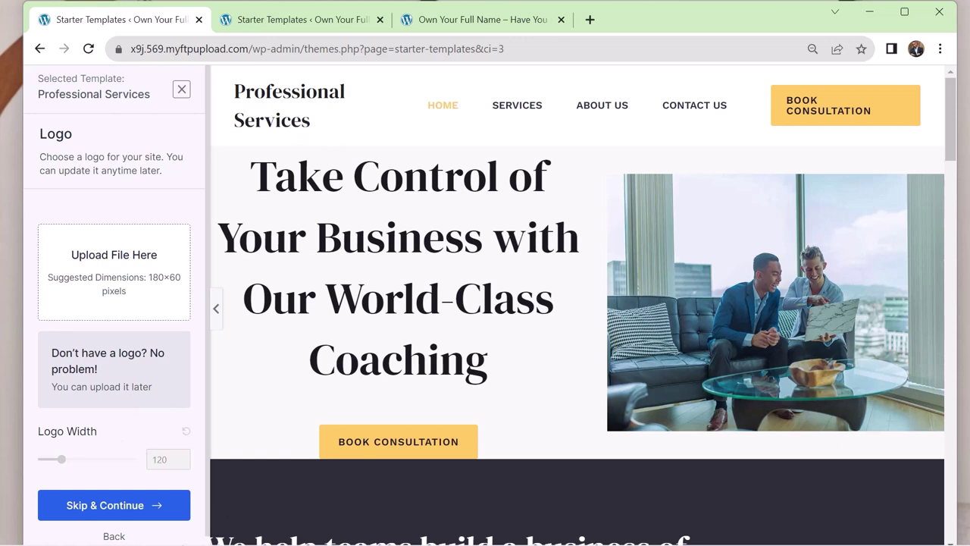
Step: Skip the logo, try the blue, green and red palettes, then keep the default colours
{"action": "left_click", "coordinate": [126, 506]}
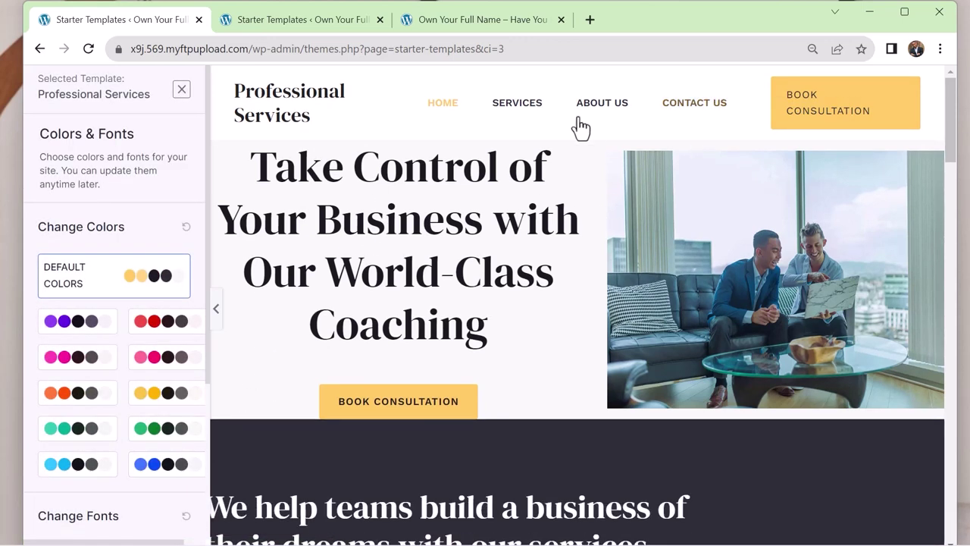
{"action": "left_click", "coordinate": [150, 468]}
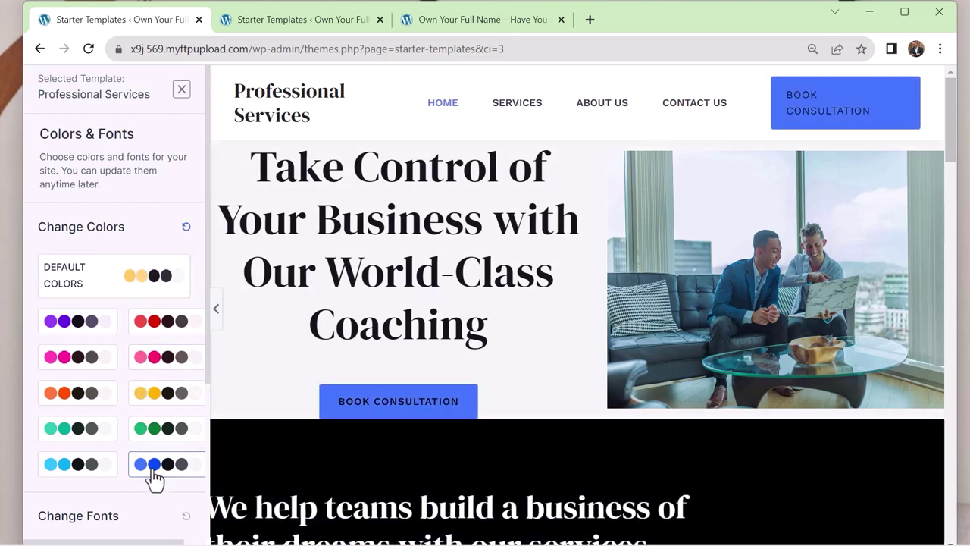
{"action": "left_click", "coordinate": [164, 446]}
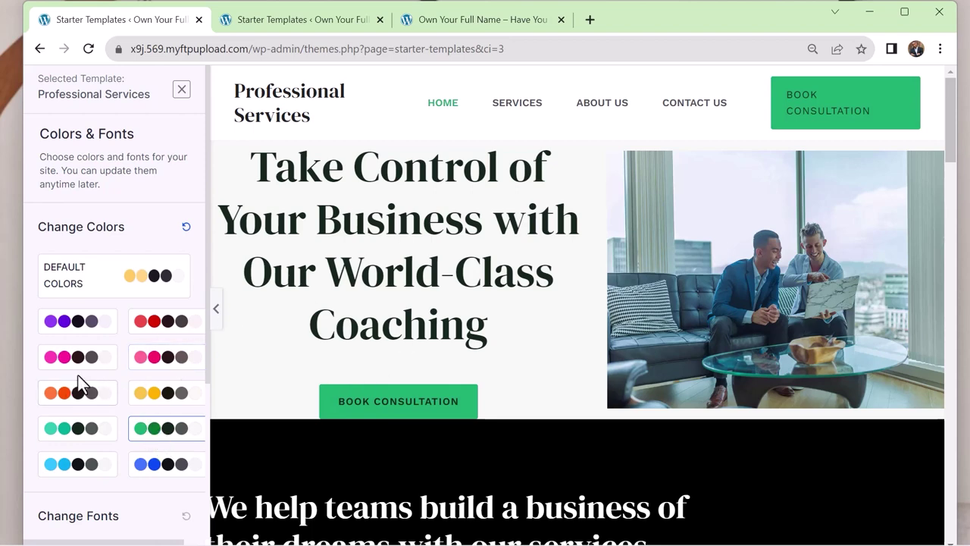
{"action": "left_click", "coordinate": [179, 331]}
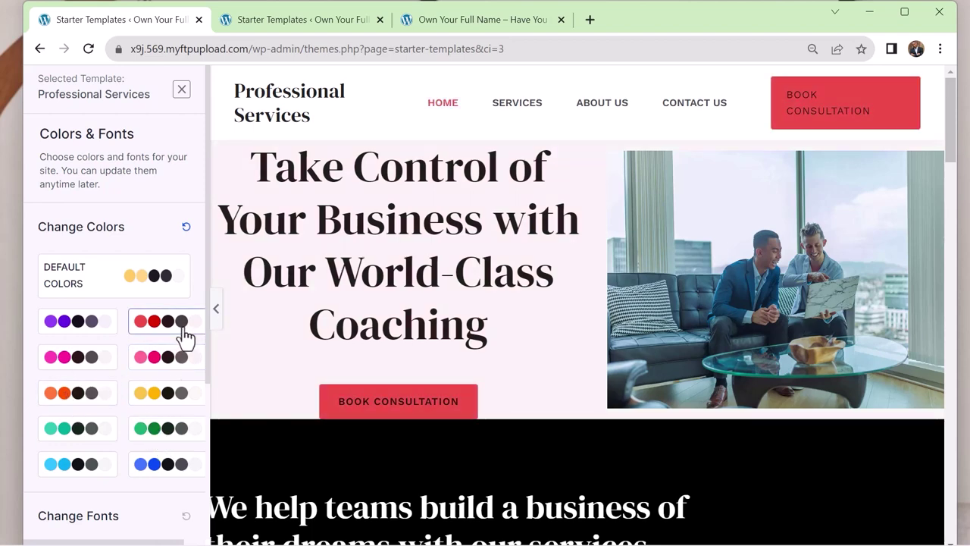
{"action": "scroll", "coordinate": [407, 326], "scroll_direction": "down", "scroll_amount": 1}
{"action": "left_click", "coordinate": [78, 286]}
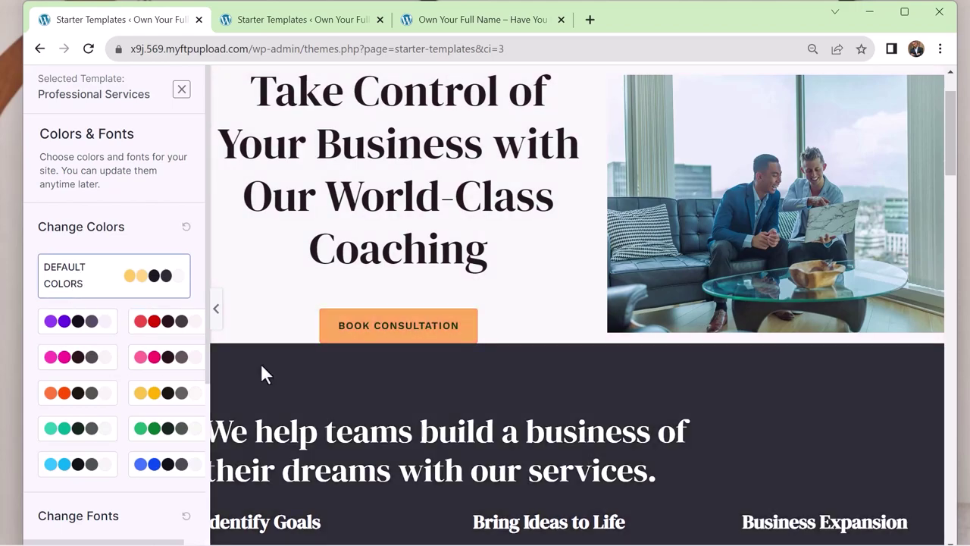
Step: Set the site fonts to Poppins / Lato and continue to the final details step
{"action": "scroll", "coordinate": [580, 227], "scroll_direction": "down", "scroll_amount": 3}
{"action": "scroll", "coordinate": [579, 226], "scroll_direction": "down", "scroll_amount": 18}
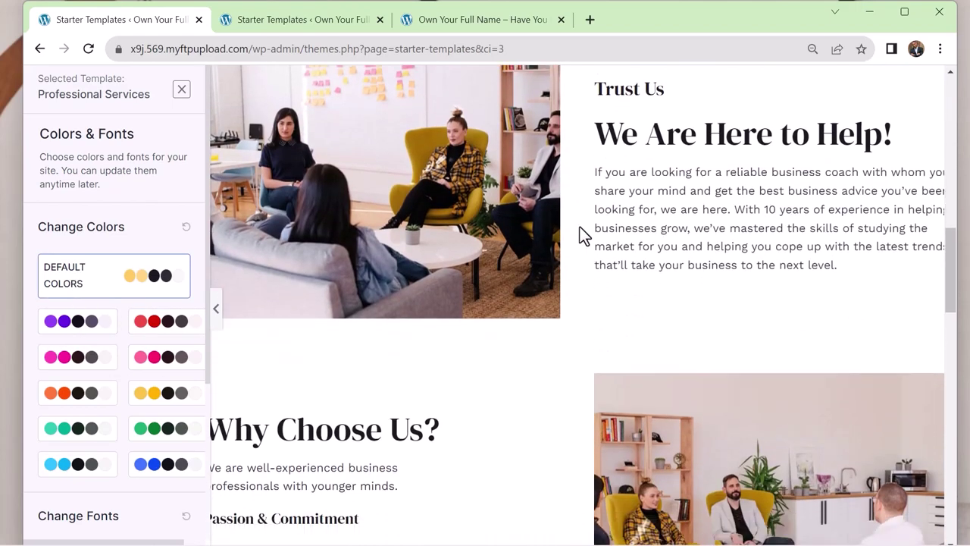
{"action": "scroll", "coordinate": [580, 227], "scroll_direction": "down", "scroll_amount": 4}
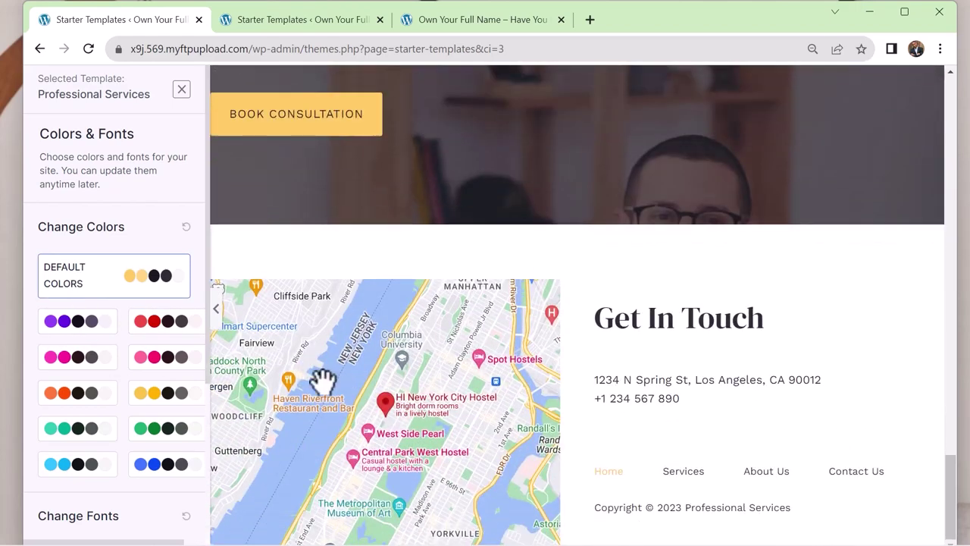
{"action": "scroll", "coordinate": [162, 422], "scroll_direction": "down", "scroll_amount": 3}
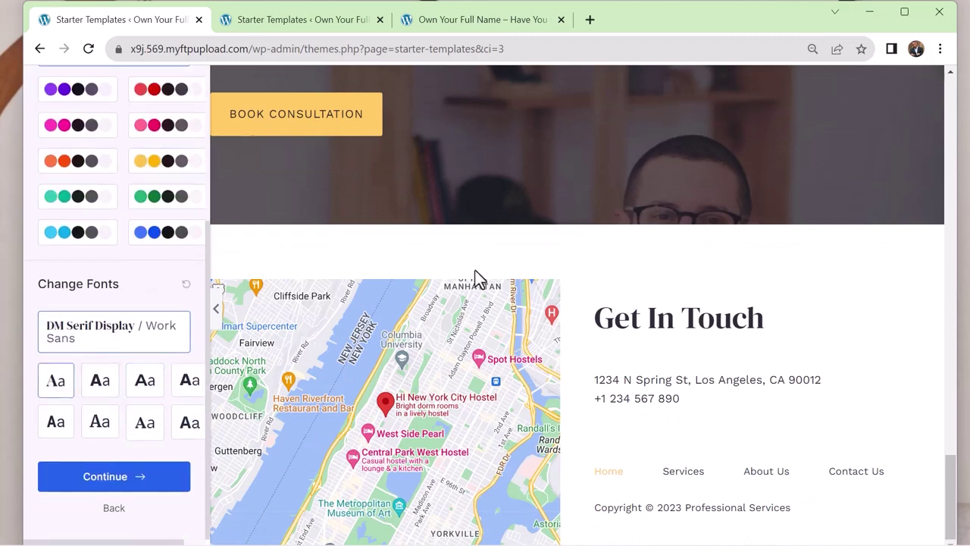
{"action": "scroll", "coordinate": [476, 270], "scroll_direction": "up", "scroll_amount": 8}
{"action": "scroll", "coordinate": [477, 270], "scroll_direction": "up", "scroll_amount": 10}
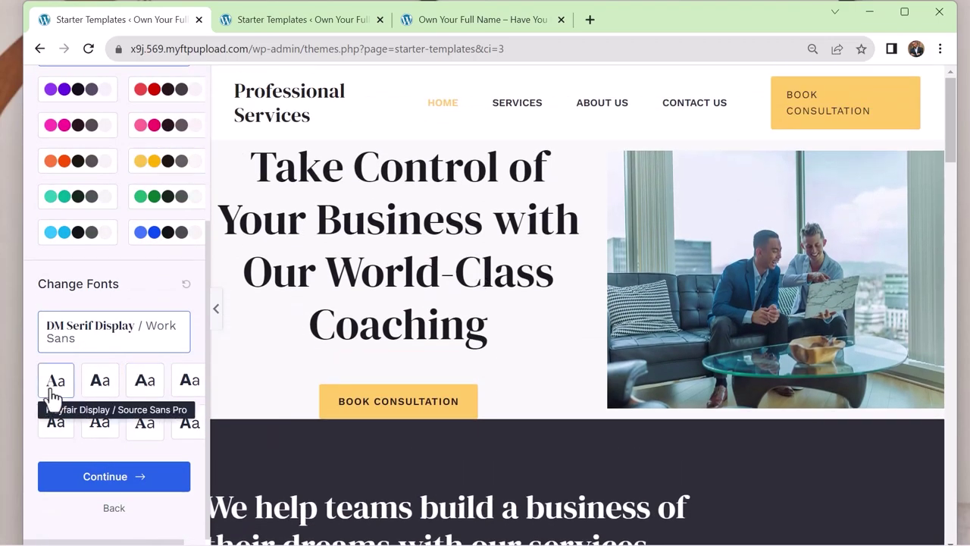
{"action": "left_click", "coordinate": [106, 389]}
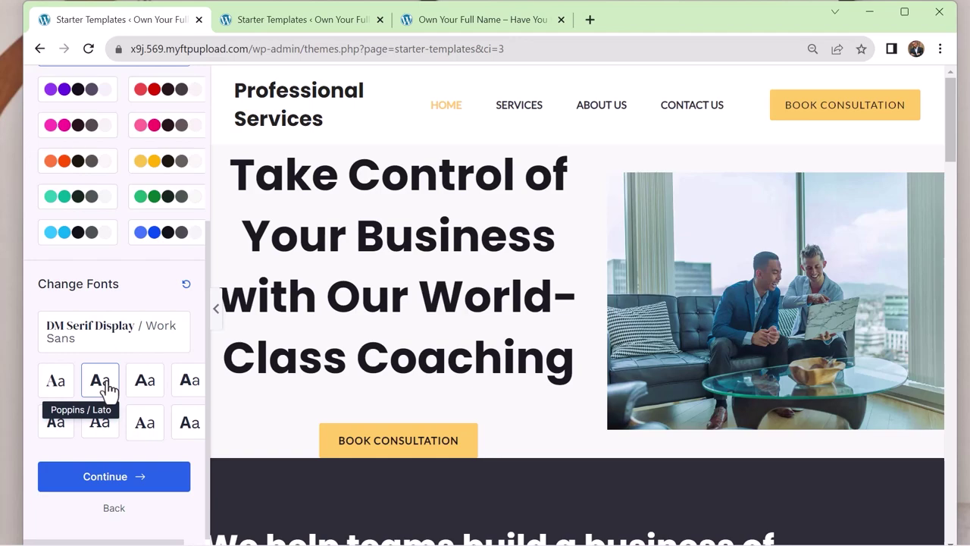
{"action": "scroll", "coordinate": [555, 292], "scroll_direction": "down", "scroll_amount": 5}
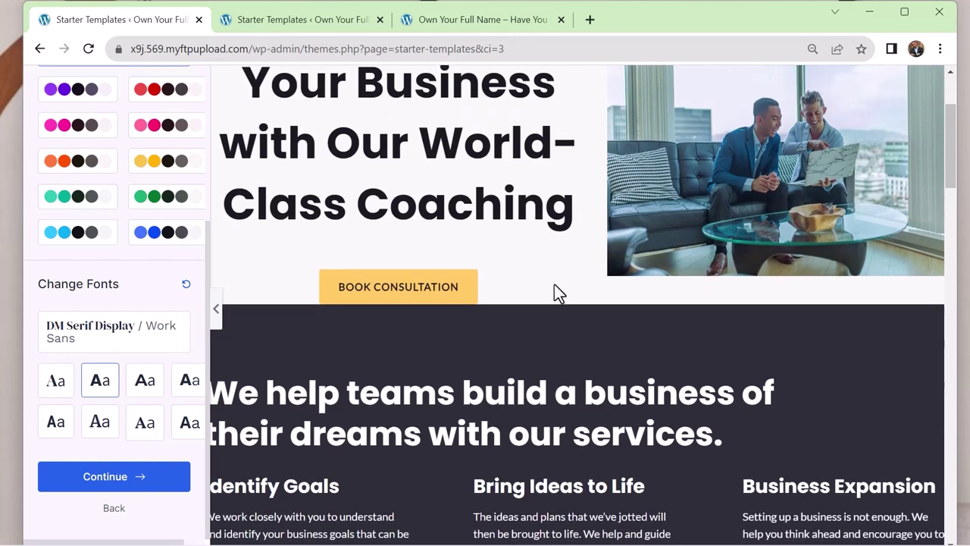
{"action": "scroll", "coordinate": [553, 291], "scroll_direction": "up", "scroll_amount": 5}
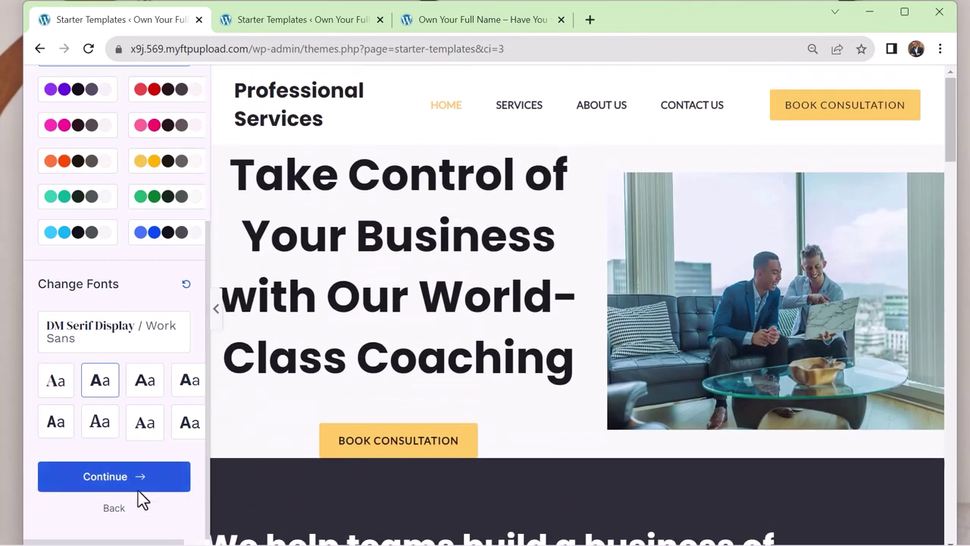
{"action": "left_click", "coordinate": [127, 483]}
Step: Submit the details form to build the website from the Professional Services template
{"action": "scroll", "coordinate": [364, 269], "scroll_direction": "down", "scroll_amount": 2}
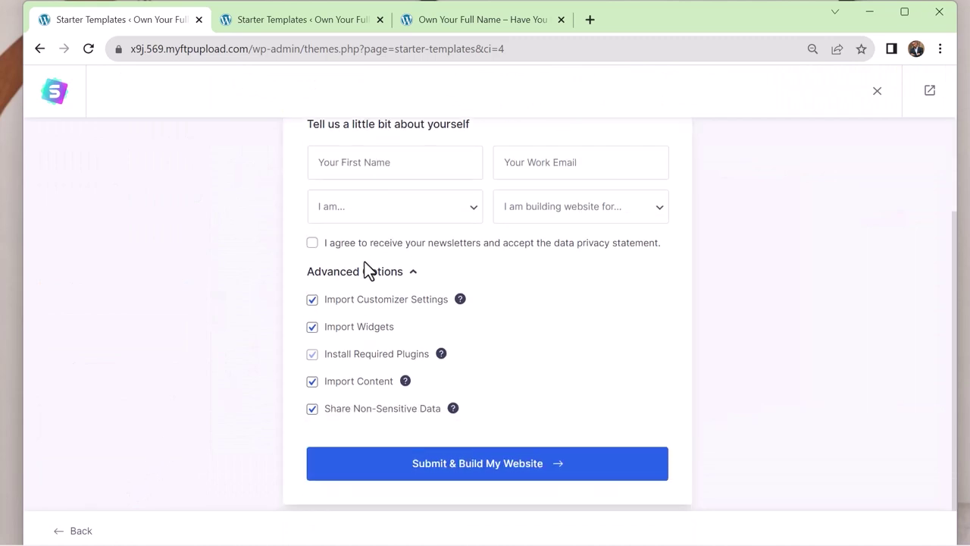
{"action": "scroll", "coordinate": [364, 271], "scroll_direction": "up", "scroll_amount": 2}
{"action": "scroll", "coordinate": [524, 338], "scroll_direction": "down", "scroll_amount": 2}
{"action": "left_click", "coordinate": [460, 457]}
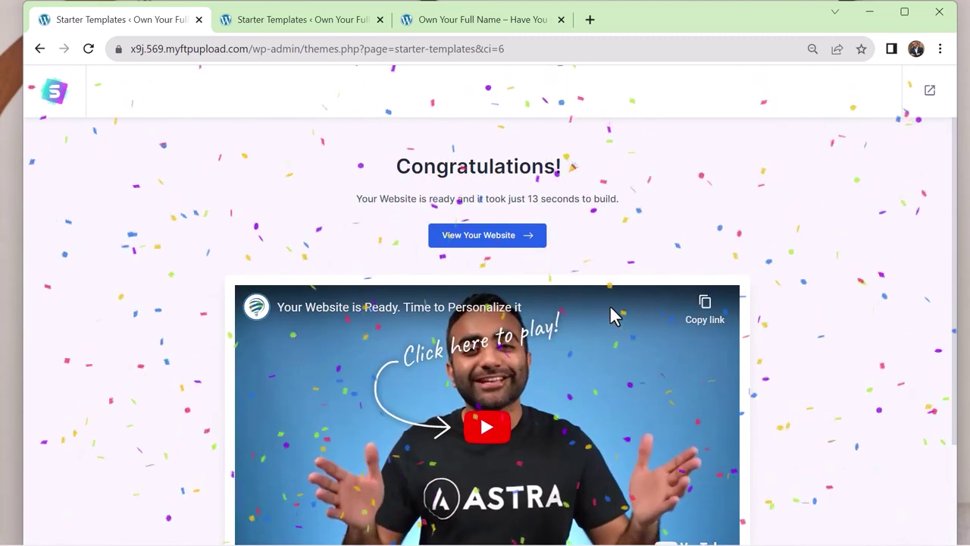
Step: Resize the browser and scroll through the newly built homepage
{"action": "scroll", "coordinate": [805, 323], "scroll_direction": "down", "scroll_amount": 2}
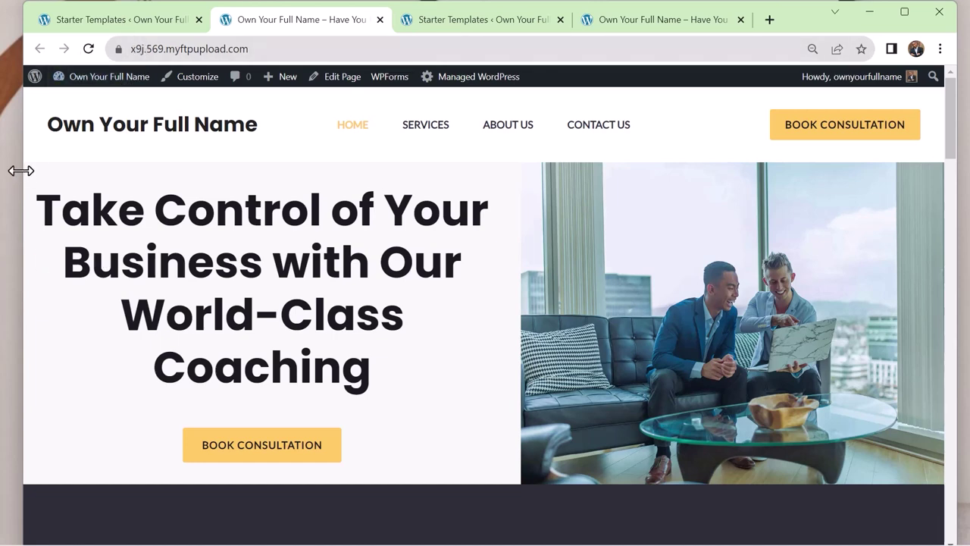
{"action": "mouse_move", "coordinate": [20, 172]}
{"action": "left_mouse_down"}
{"action": "mouse_move", "coordinate": [177, 165]}
{"action": "mouse_move", "coordinate": [11, 167]}
{"action": "mouse_move", "coordinate": [35, 166]}
{"action": "left_mouse_up"}
{"action": "scroll", "coordinate": [385, 225], "scroll_direction": "down", "scroll_amount": 9}
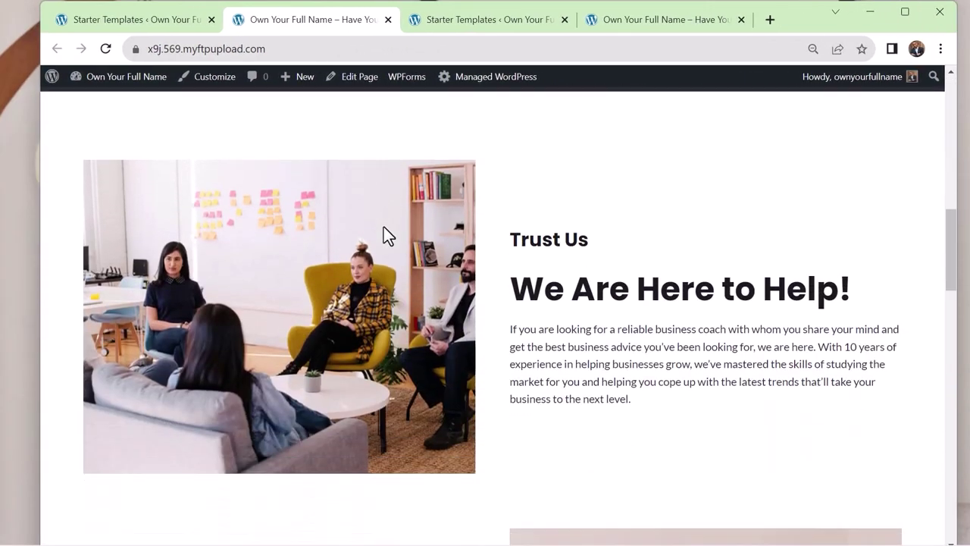
{"action": "scroll", "coordinate": [383, 226], "scroll_direction": "down", "scroll_amount": 15}
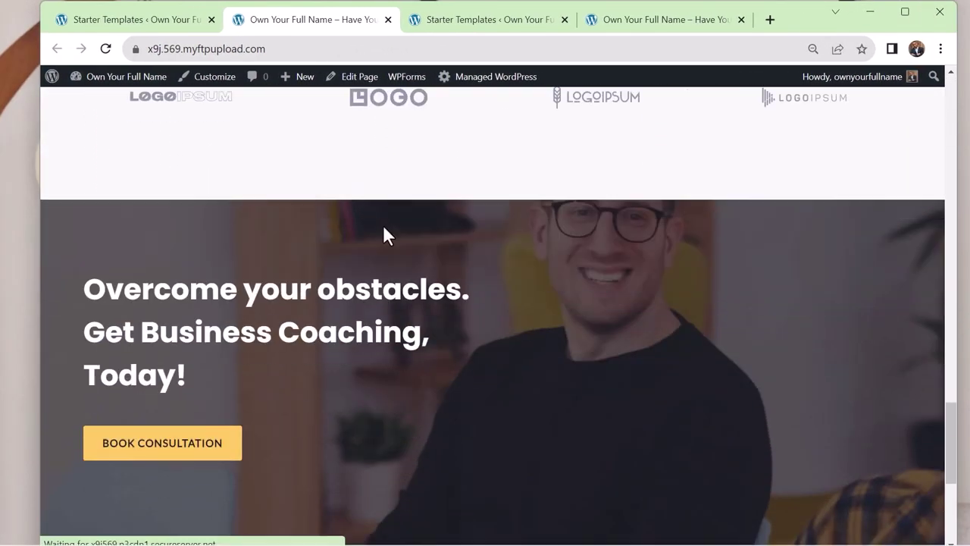
{"action": "scroll", "coordinate": [382, 224], "scroll_direction": "down", "scroll_amount": 5}
{"action": "scroll", "coordinate": [383, 226], "scroll_direction": "up", "scroll_amount": 12}
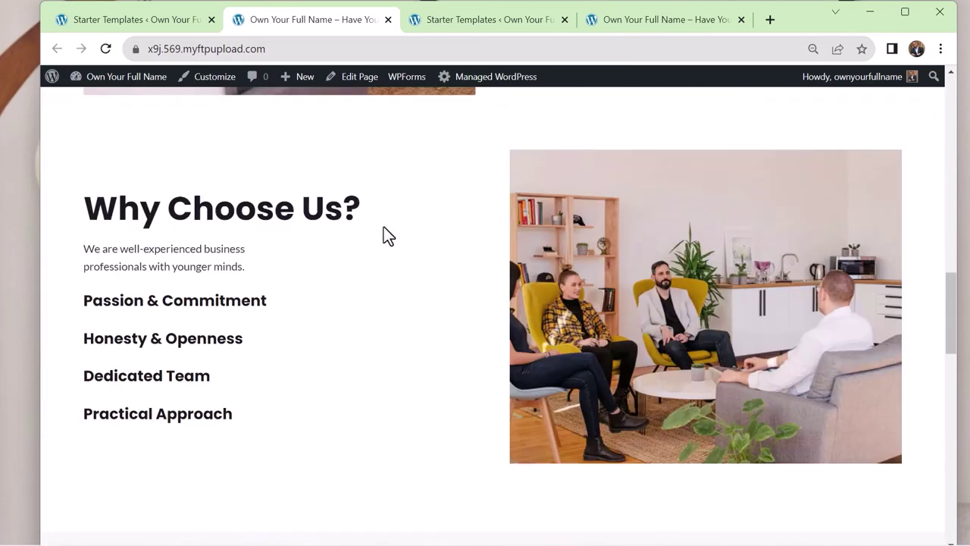
{"action": "scroll", "coordinate": [383, 227], "scroll_direction": "up", "scroll_amount": 10}
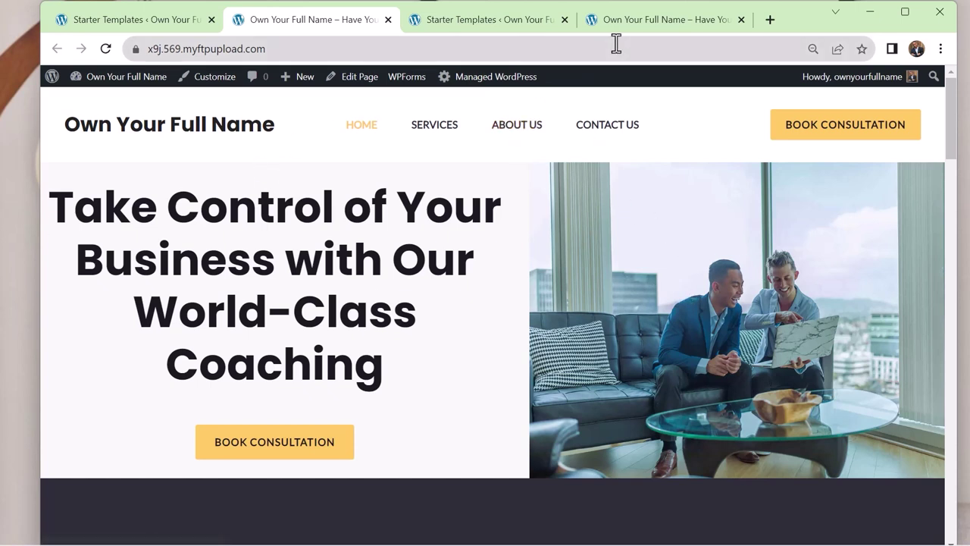
Step: Check the other site tab, then return to the 'Take Control of Your Business' homepage
{"action": "left_click", "coordinate": [654, 23]}
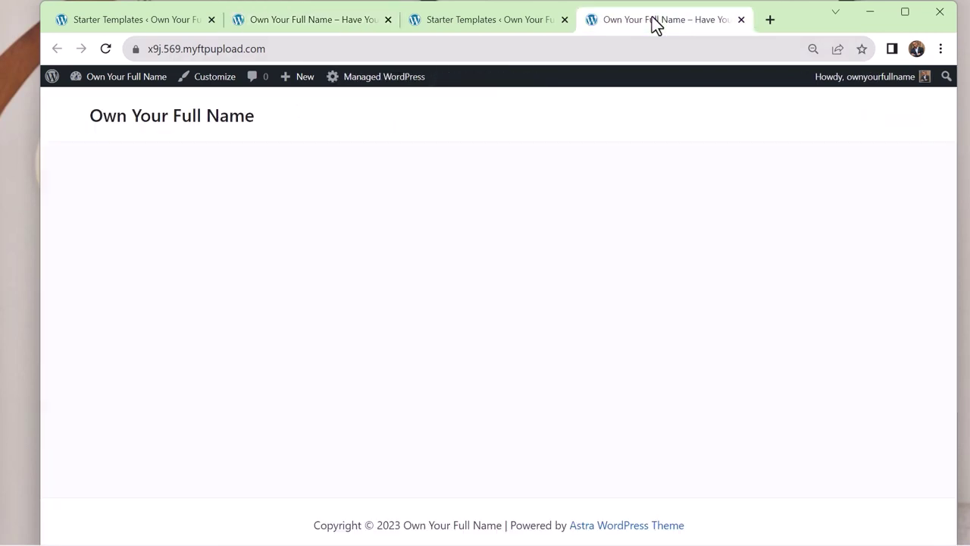
{"action": "left_click", "coordinate": [322, 26]}
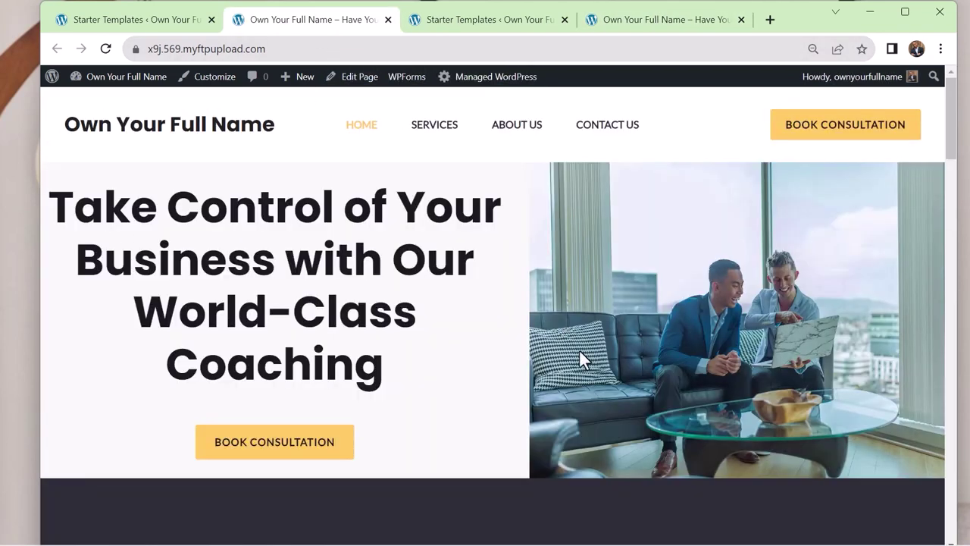
{"action": "scroll", "coordinate": [579, 356], "scroll_direction": "down", "scroll_amount": 15}
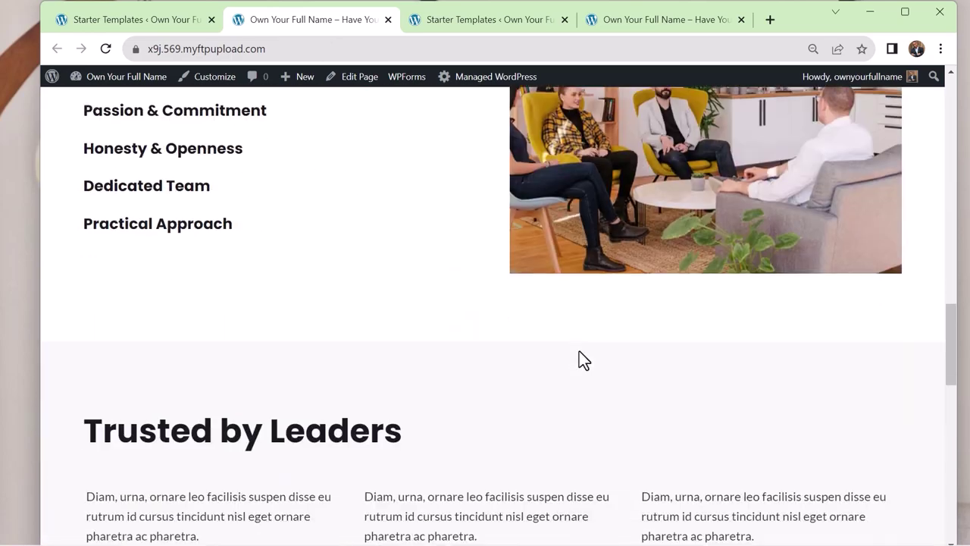
{"action": "scroll", "coordinate": [579, 350], "scroll_direction": "up", "scroll_amount": 15}
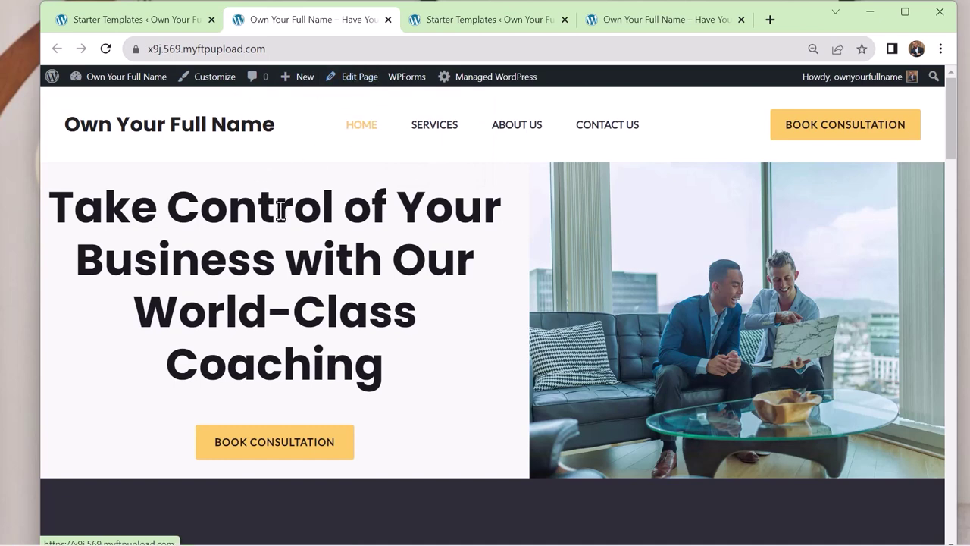
{"action": "scroll", "coordinate": [676, 235], "scroll_direction": "down", "scroll_amount": 1}
{"action": "scroll", "coordinate": [697, 237], "scroll_direction": "up", "scroll_amount": 1}
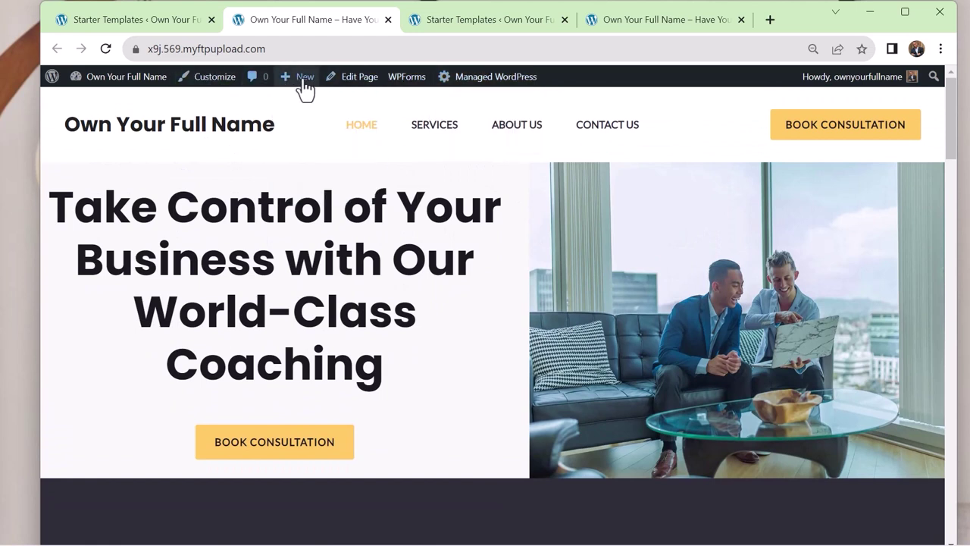
Step: Open the Home page in the block editor and dismiss the Welcome guide
{"action": "left_click", "coordinate": [349, 90]}
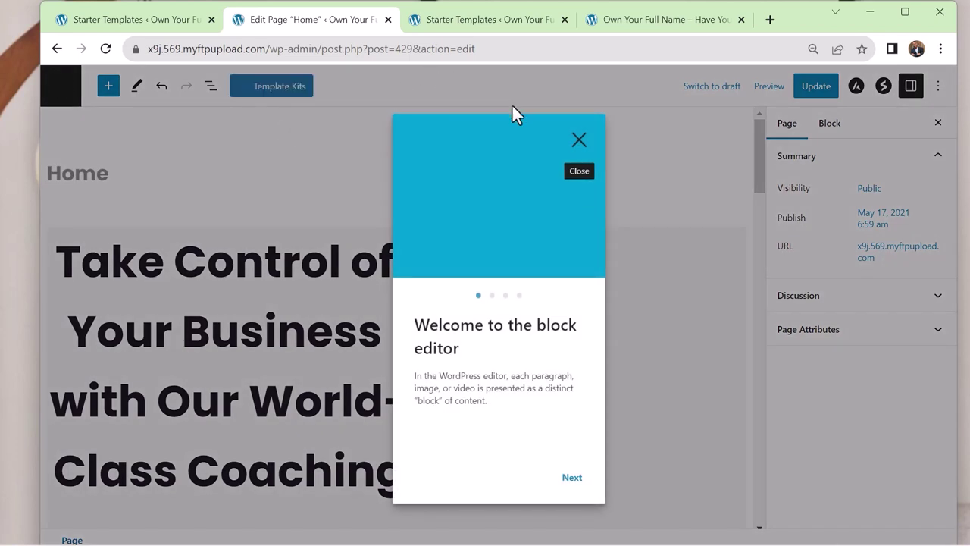
{"action": "left_click", "coordinate": [579, 144]}
{"action": "scroll", "coordinate": [317, 300], "scroll_direction": "down", "scroll_amount": 4}
{"action": "scroll", "coordinate": [317, 300], "scroll_direction": "up", "scroll_amount": 3}
Step: Replace the hero heading text with 'Workforce Development'
{"action": "left_click", "coordinate": [304, 303]}
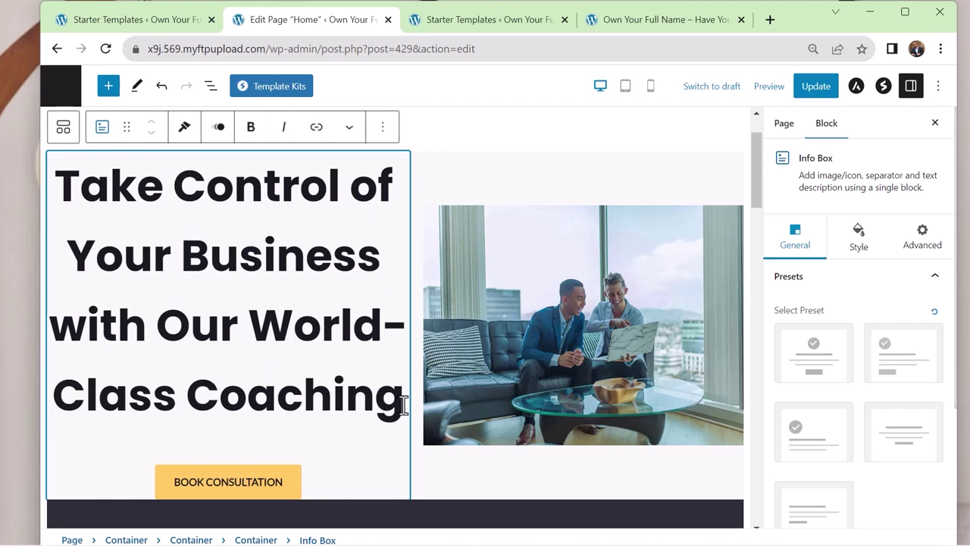
{"action": "left_click_drag", "start_coordinate": [58, 184], "coordinate": [405, 400]}
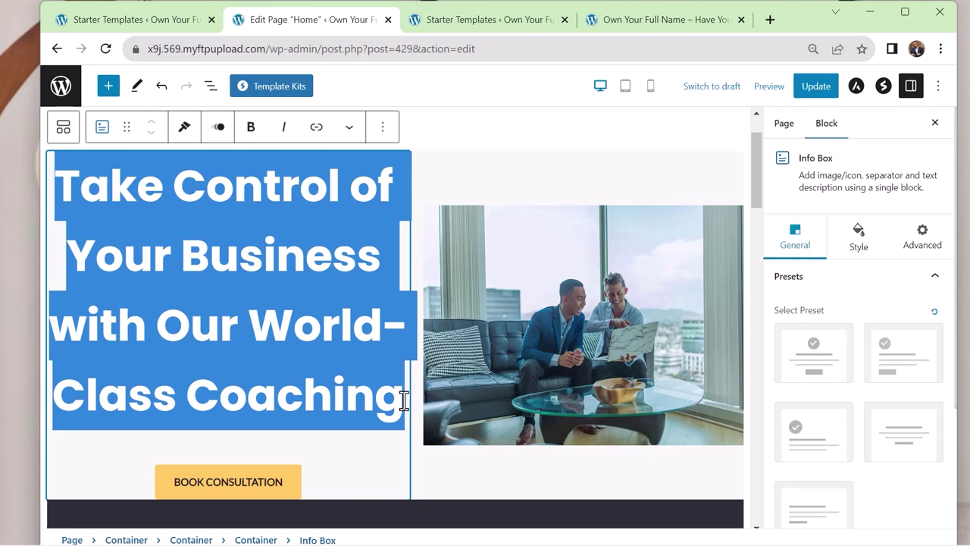
{"action": "type", "text": "Wor"}
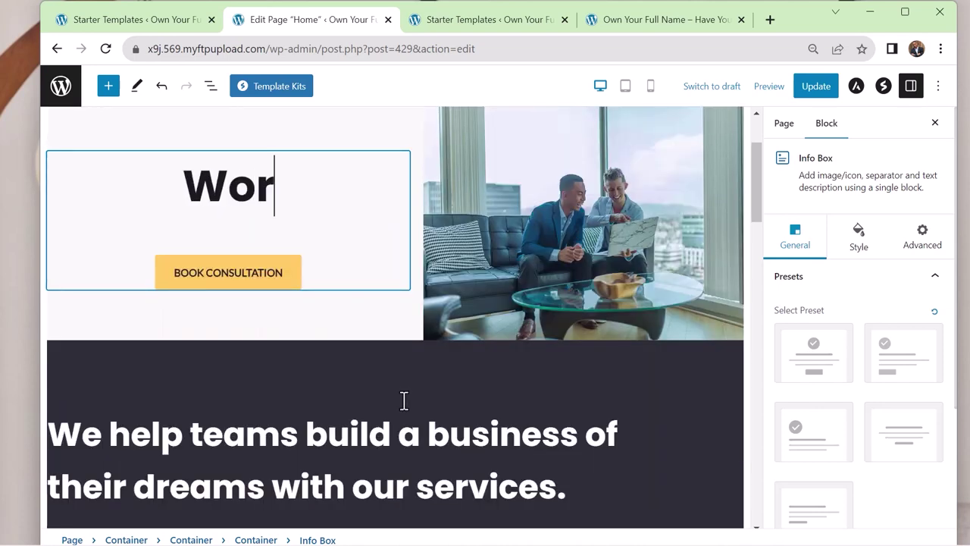
{"action": "type", "text": "kfor"}
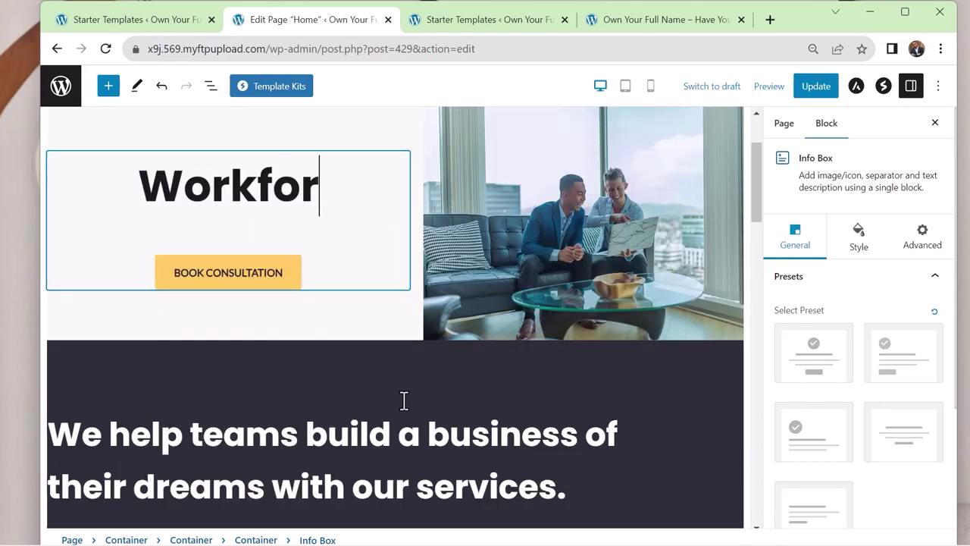
{"action": "type", "text": "ce Develo"}
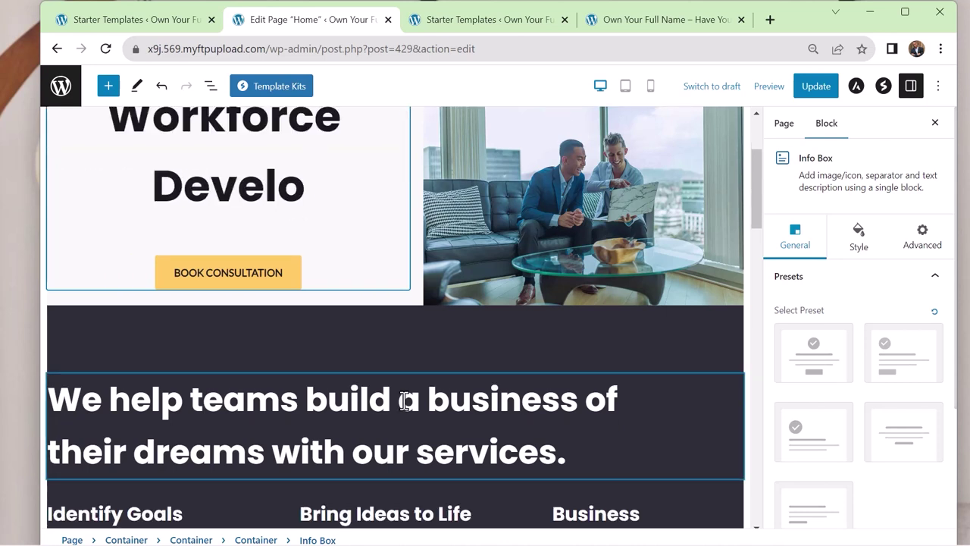
{"action": "type", "text": "per"}
{"action": "key", "text": "BackSpace"}
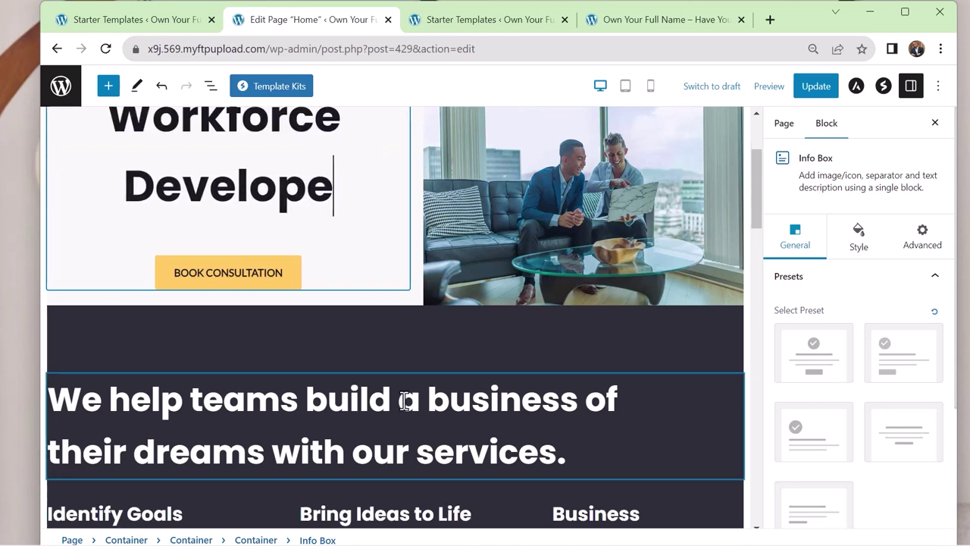
{"action": "type", "text": "ment"}
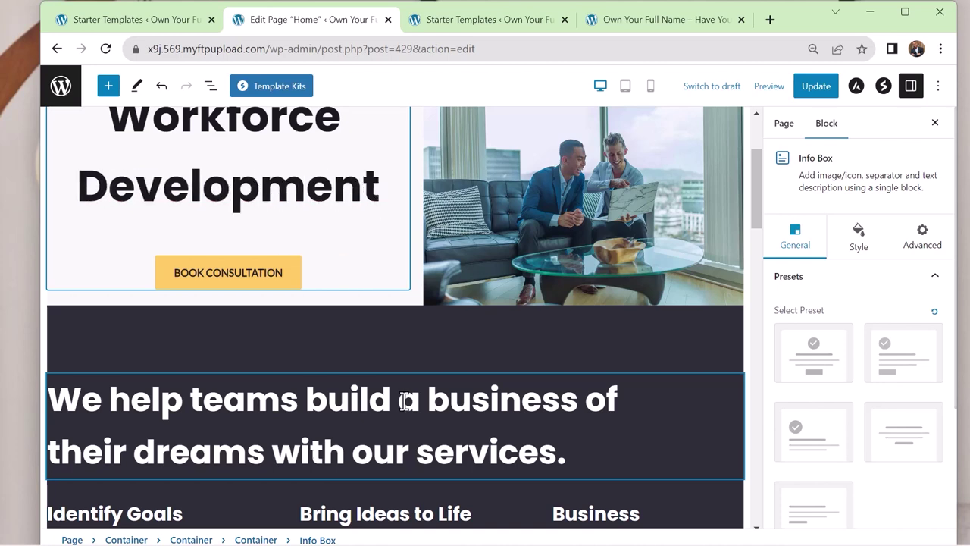
{"action": "scroll", "coordinate": [363, 394], "scroll_direction": "up", "scroll_amount": 2}
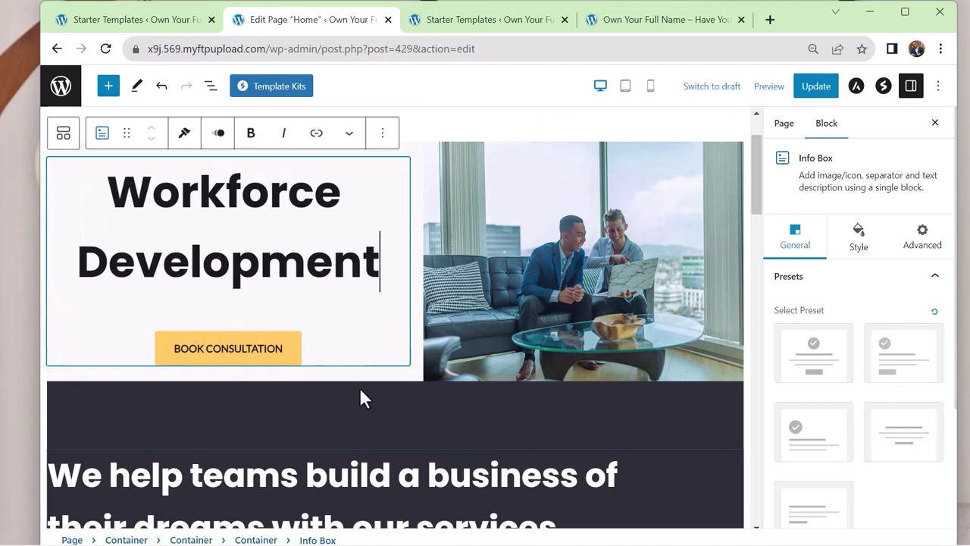
{"action": "scroll", "coordinate": [356, 388], "scroll_direction": "up", "scroll_amount": 2}
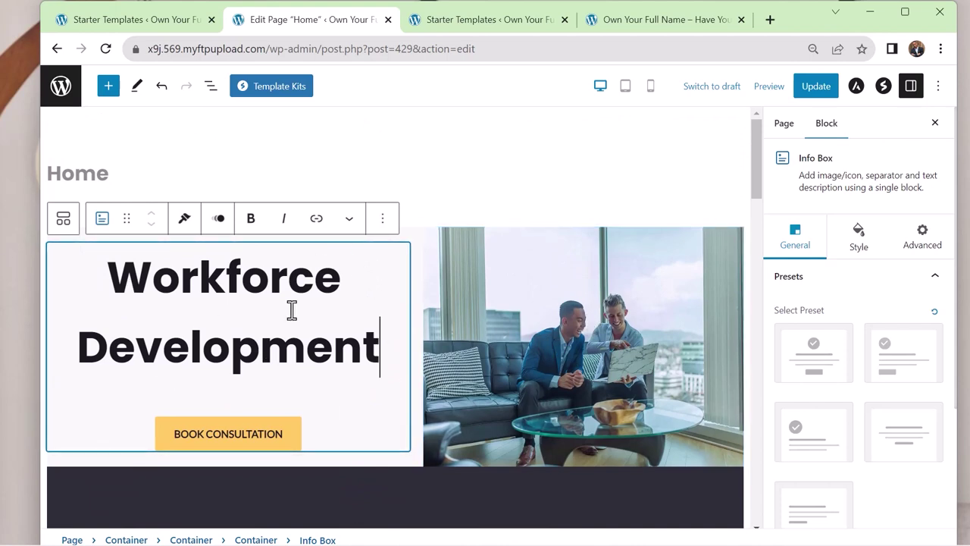
{"action": "scroll", "coordinate": [167, 309], "scroll_direction": "down", "scroll_amount": 5}
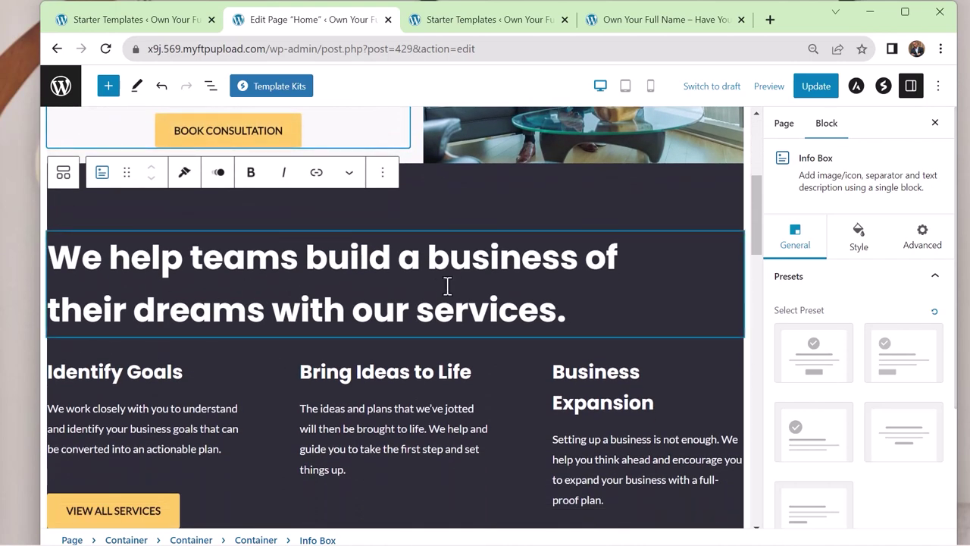
{"action": "scroll", "coordinate": [442, 287], "scroll_direction": "down", "scroll_amount": 3}
{"action": "scroll", "coordinate": [512, 294], "scroll_direction": "down", "scroll_amount": 2}
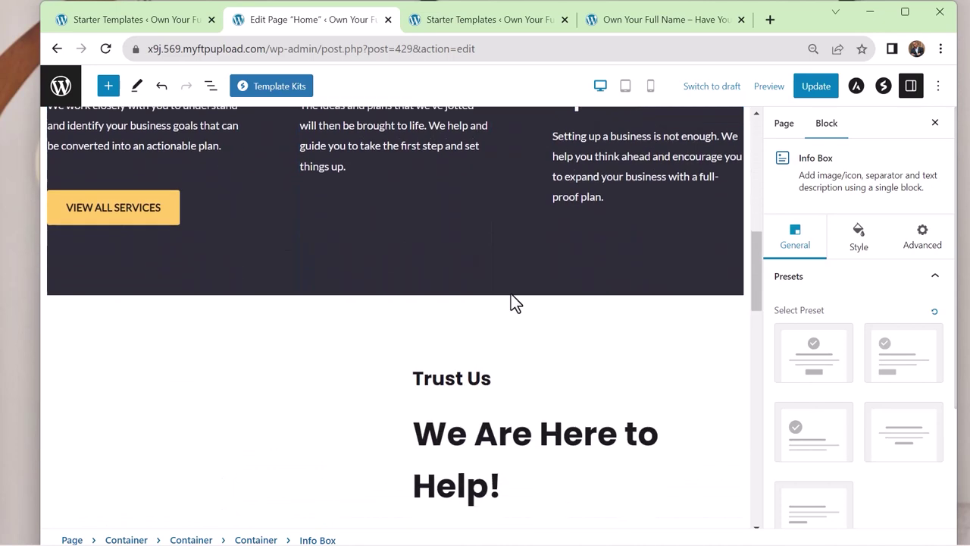
{"action": "scroll", "coordinate": [512, 294], "scroll_direction": "down", "scroll_amount": 2}
{"action": "scroll", "coordinate": [682, 345], "scroll_direction": "up", "scroll_amount": 10}
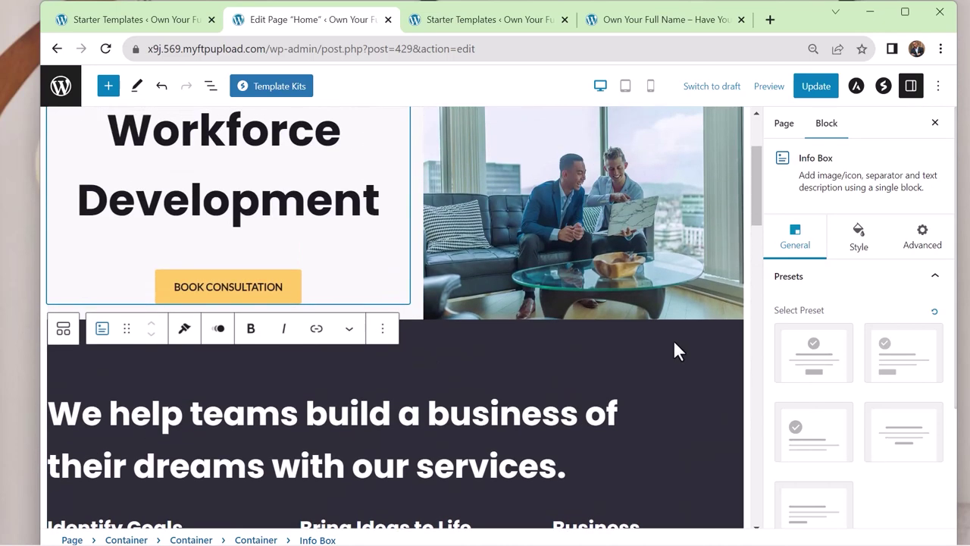
{"action": "scroll", "coordinate": [673, 340], "scroll_direction": "up", "scroll_amount": 2}
Step: Select the hero office photo and browse the image picker's Stock Photos
{"action": "left_click", "coordinate": [494, 334]}
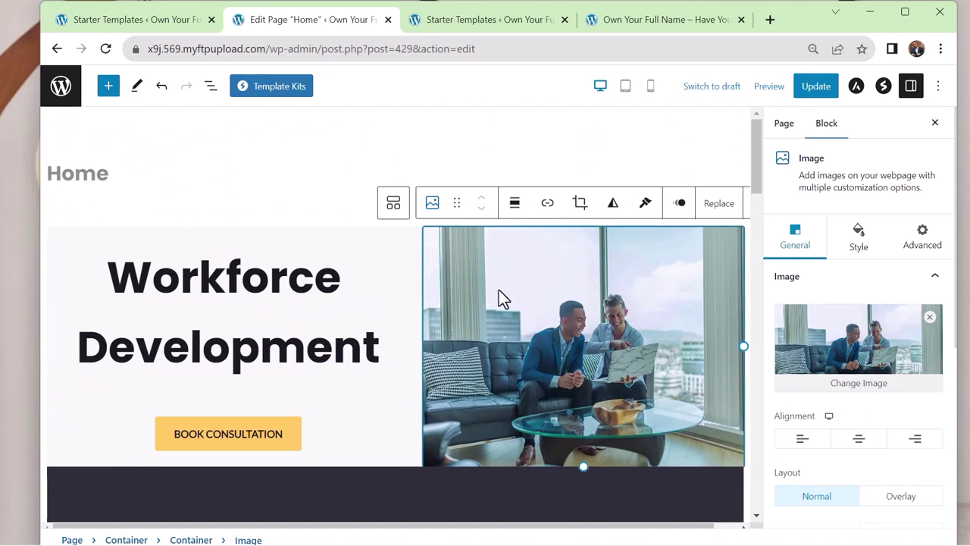
{"action": "left_click", "coordinate": [856, 385]}
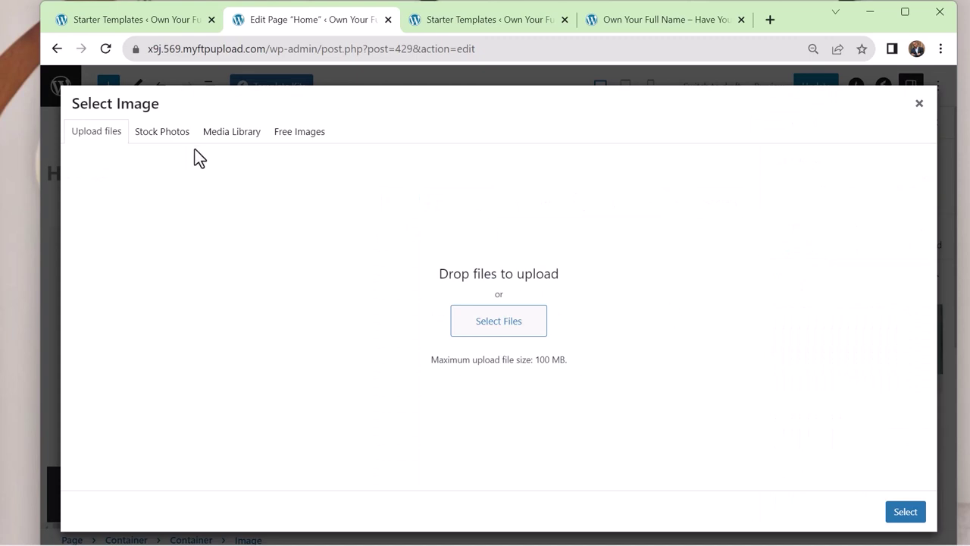
{"action": "left_click", "coordinate": [163, 135]}
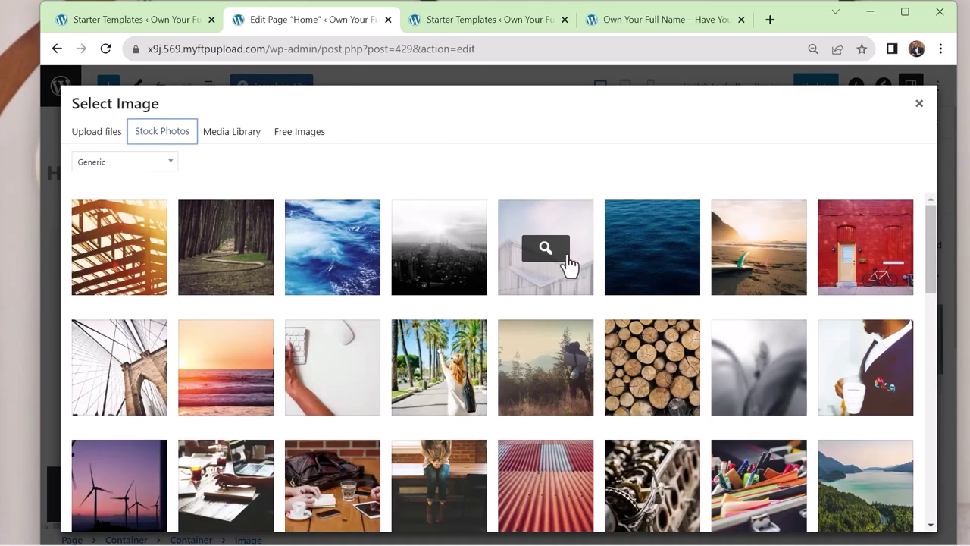
{"action": "scroll", "coordinate": [541, 264], "scroll_direction": "down", "scroll_amount": 1}
{"action": "scroll", "coordinate": [525, 263], "scroll_direction": "down", "scroll_amount": 3}
{"action": "scroll", "coordinate": [523, 265], "scroll_direction": "up", "scroll_amount": 4}
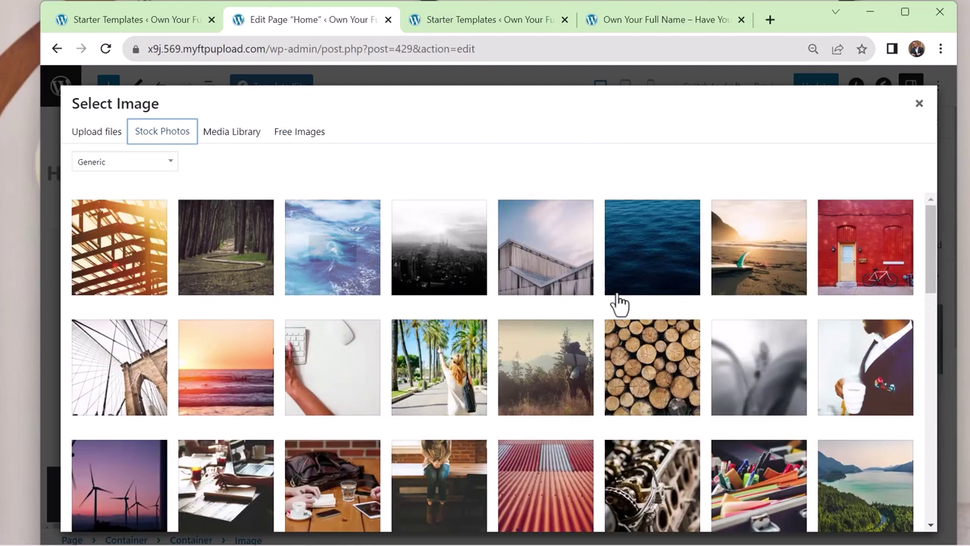
{"action": "scroll", "coordinate": [620, 302], "scroll_direction": "down", "scroll_amount": 10}
{"action": "scroll", "coordinate": [212, 238], "scroll_direction": "up", "scroll_amount": 10}
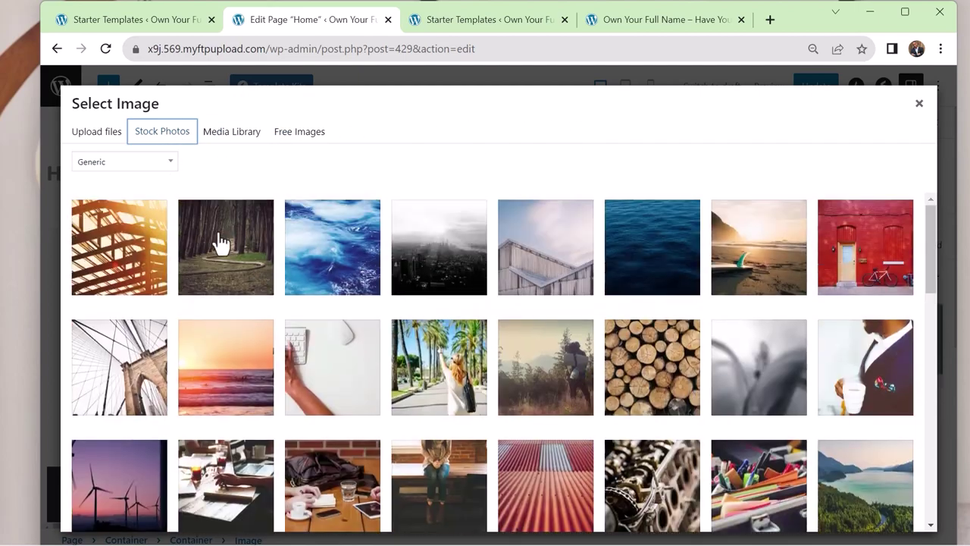
Step: Import the Consulting stock photo of a woman on the phone and insert it as the hero image
{"action": "left_click", "coordinate": [170, 169]}
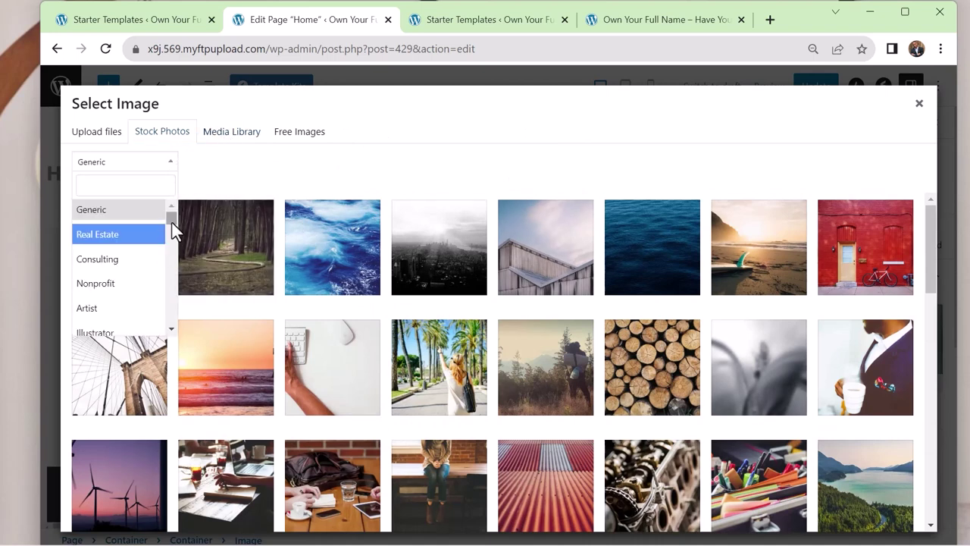
{"action": "left_click", "coordinate": [137, 261]}
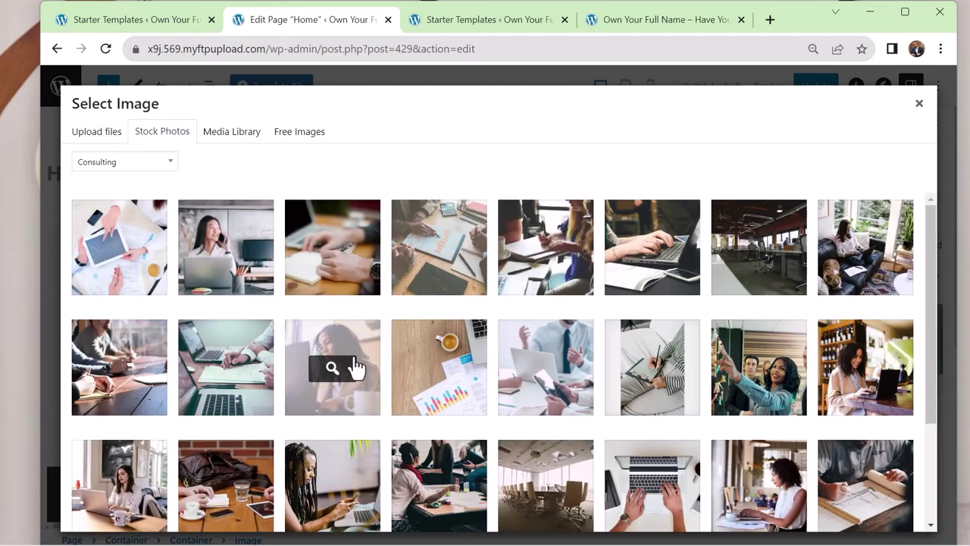
{"action": "left_click", "coordinate": [224, 248]}
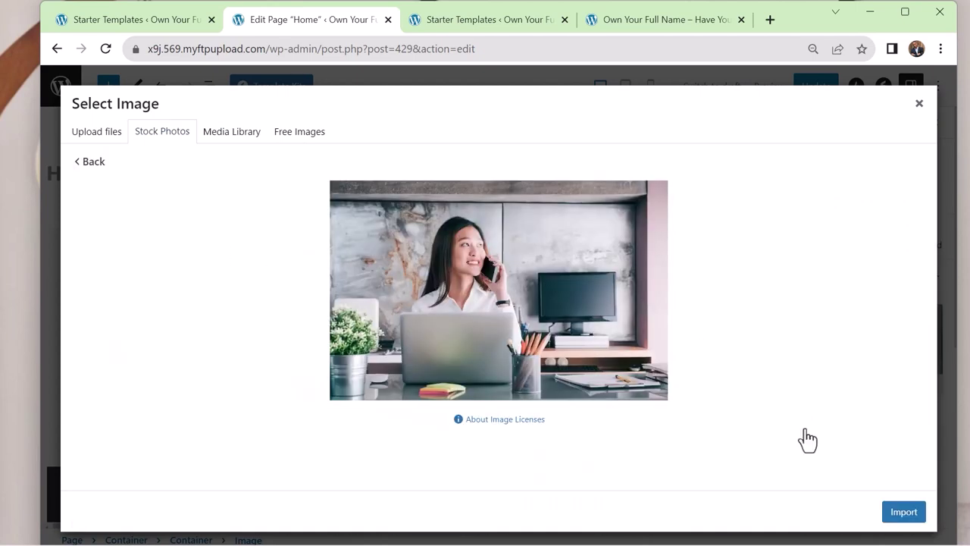
{"action": "left_click", "coordinate": [486, 420]}
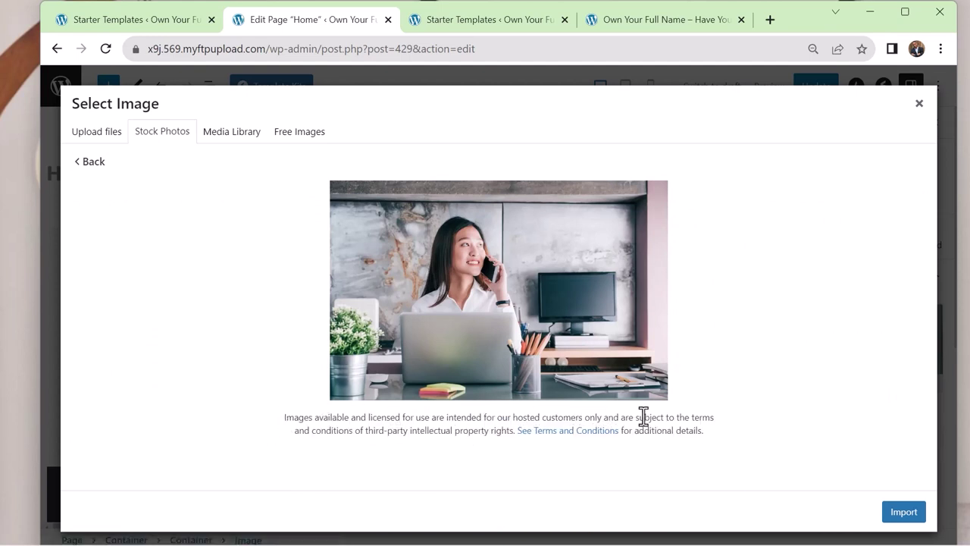
{"action": "left_click", "coordinate": [907, 513]}
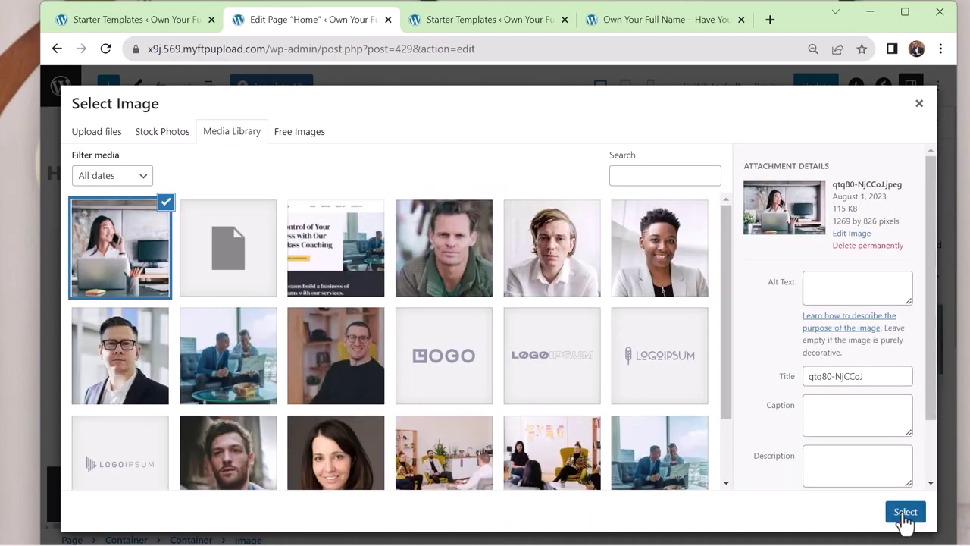
{"action": "left_click", "coordinate": [905, 512]}
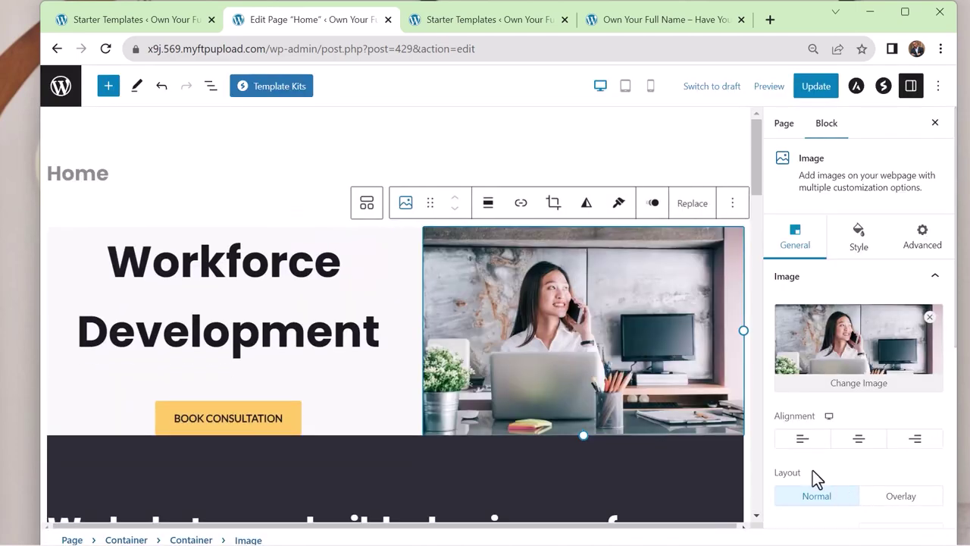
{"action": "scroll", "coordinate": [607, 306], "scroll_direction": "down", "scroll_amount": 2}
{"action": "scroll", "coordinate": [607, 307], "scroll_direction": "up", "scroll_amount": 2}
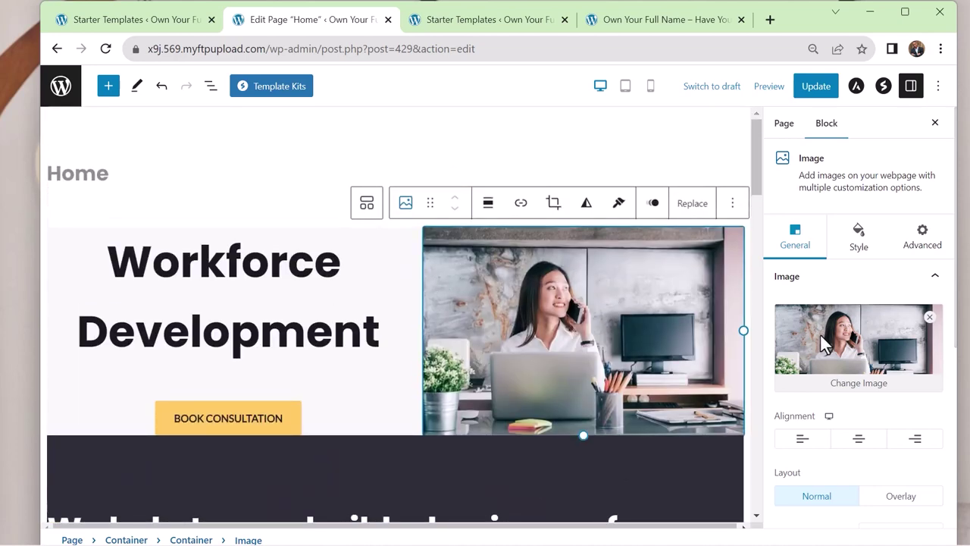
{"action": "left_click", "coordinate": [861, 388]}
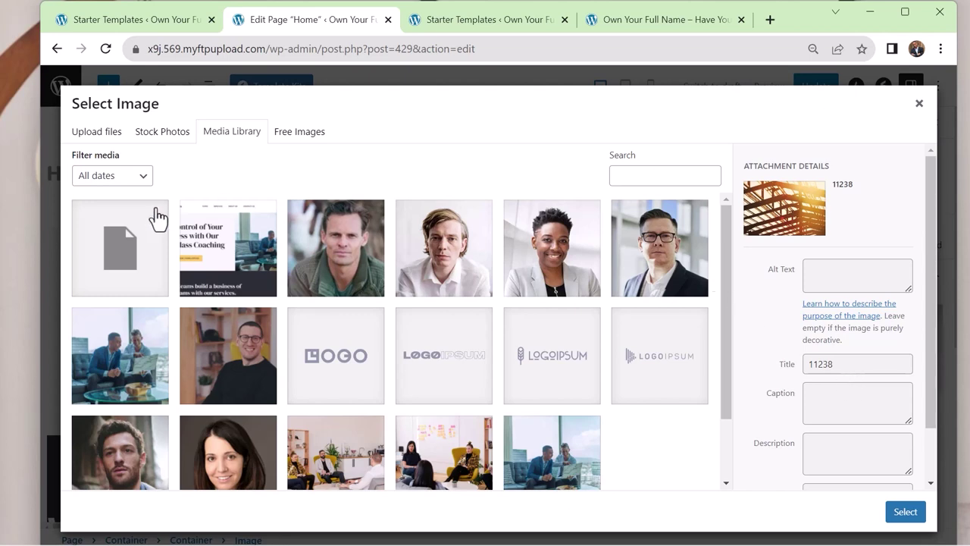
Step: In a new browser tab, search Google for unsplash and go to the Unsplash site
{"action": "left_click", "coordinate": [774, 24]}
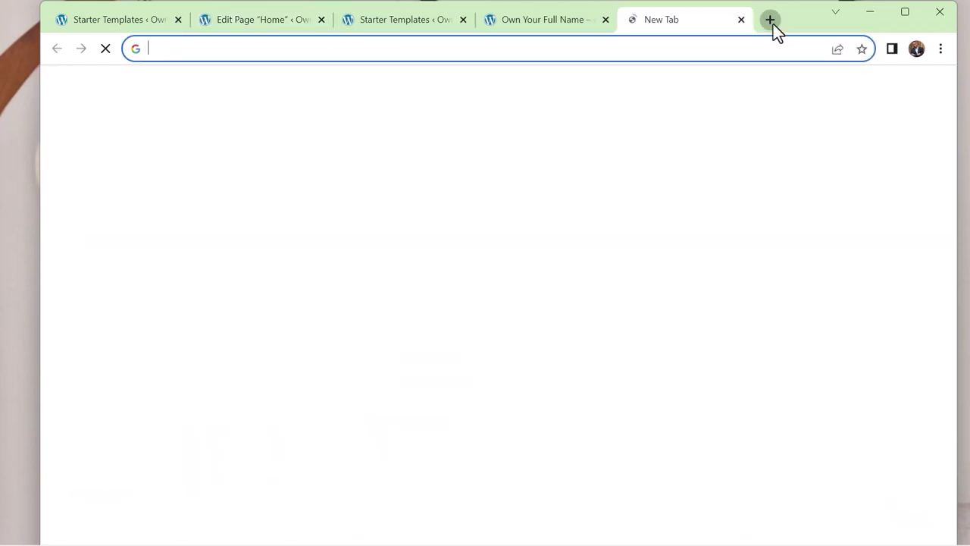
{"action": "type", "text": "u"}
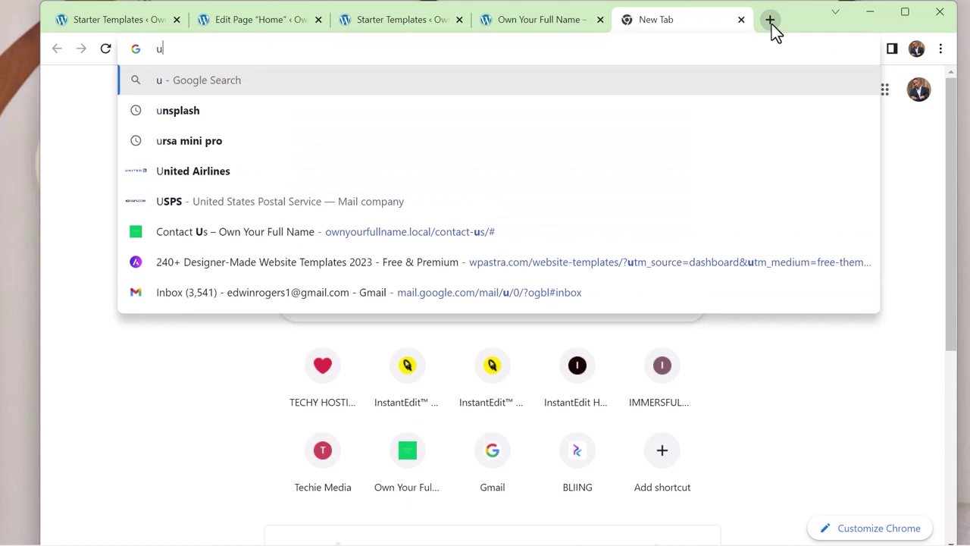
{"action": "left_click", "coordinate": [201, 111]}
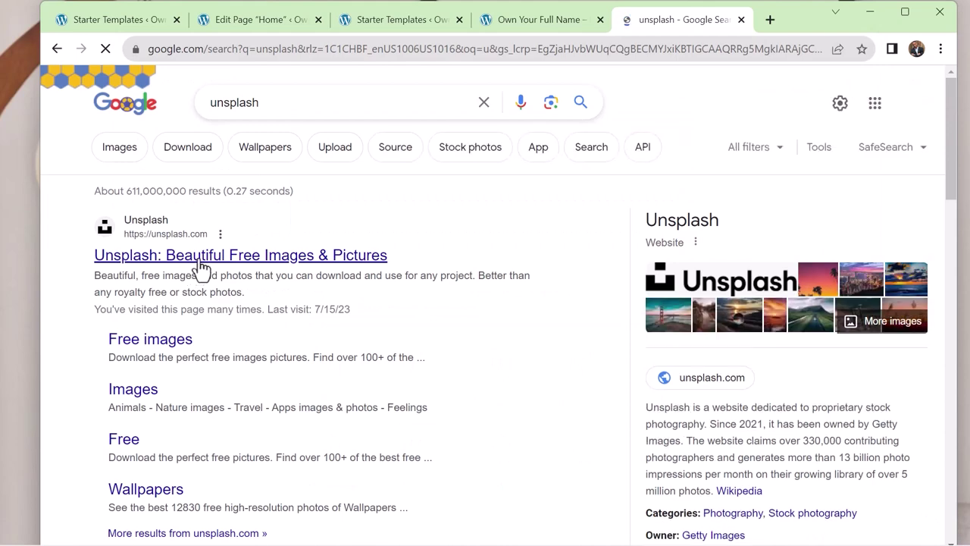
{"action": "left_click", "coordinate": [190, 258]}
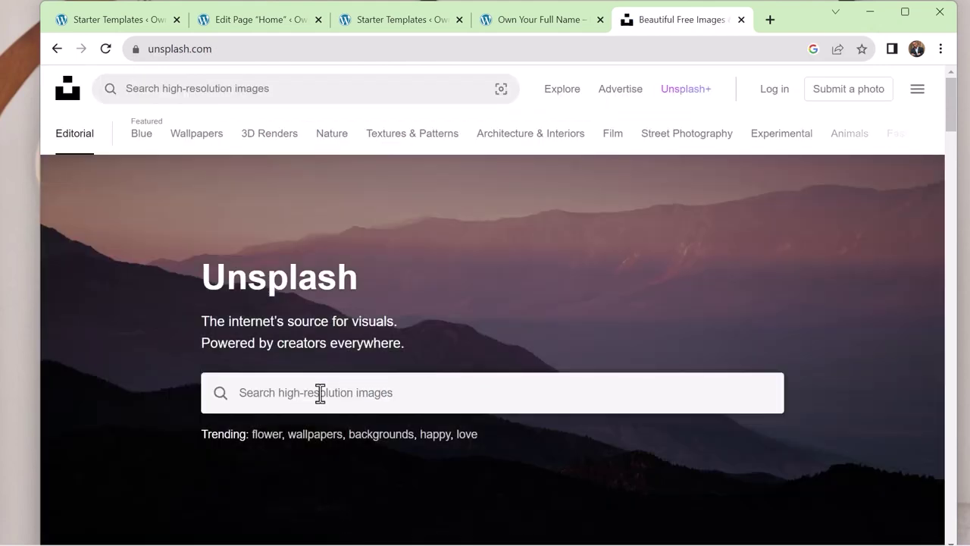
Step: Search Unsplash for 'work from home' and browse the home-workspace photos
{"action": "left_click", "coordinate": [320, 392]}
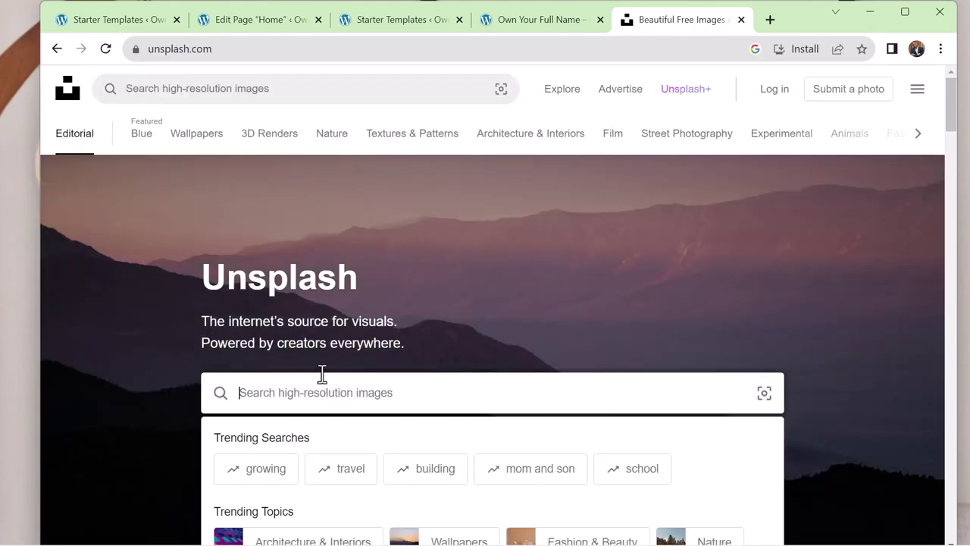
{"action": "type", "text": "w"}
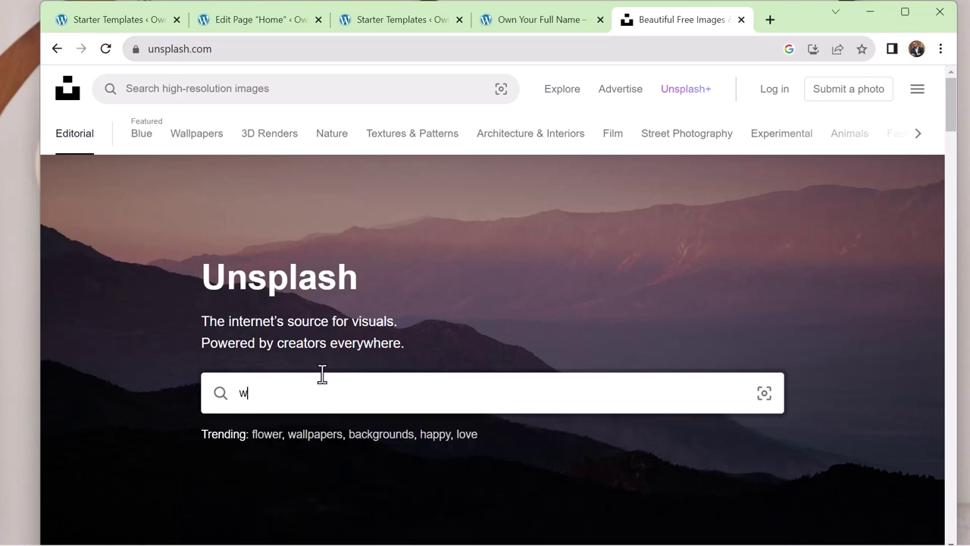
{"action": "type", "text": "ork"}
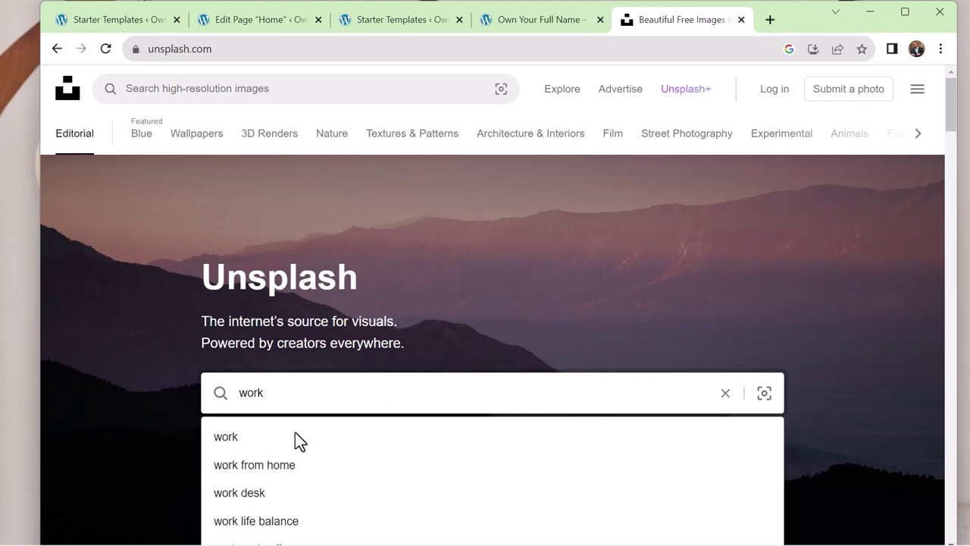
{"action": "left_click", "coordinate": [277, 466]}
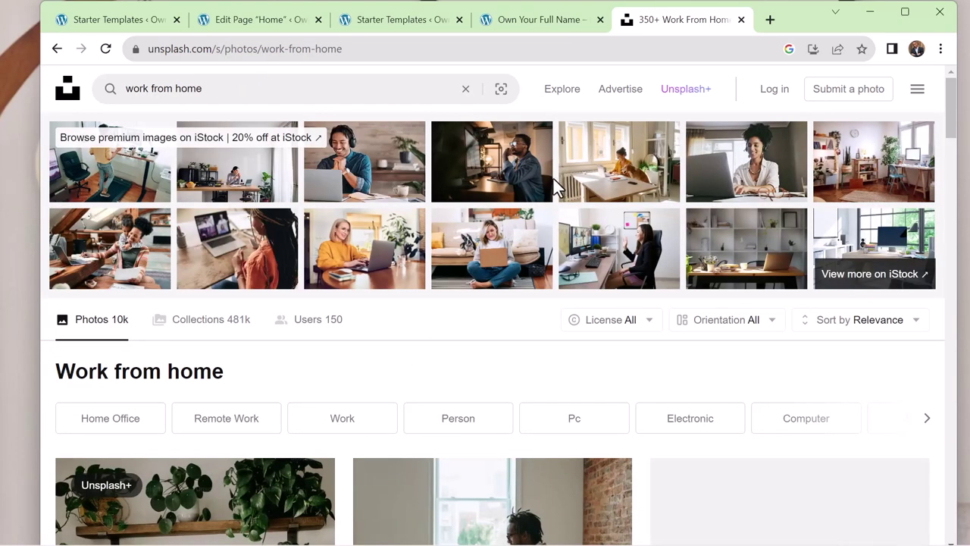
{"action": "scroll", "coordinate": [607, 203], "scroll_direction": "down", "scroll_amount": 5}
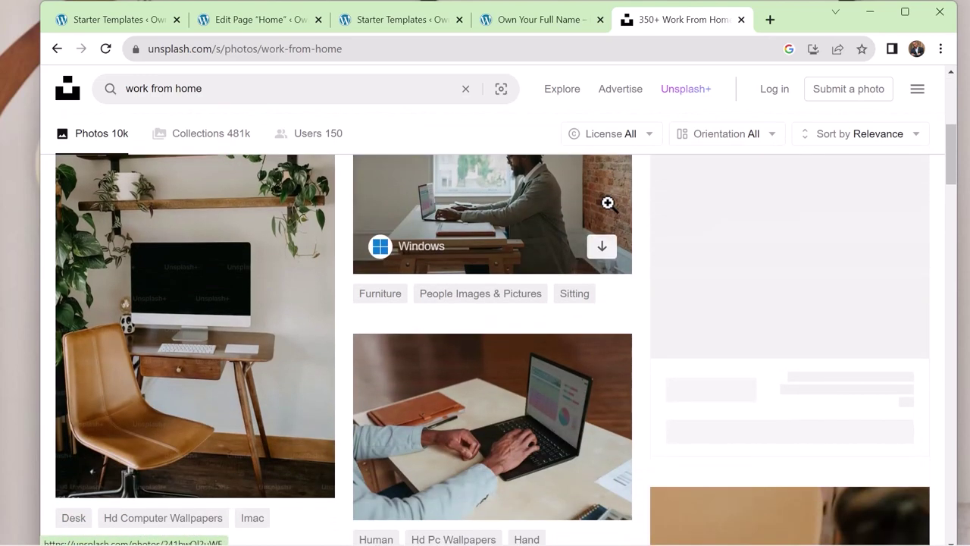
{"action": "scroll", "coordinate": [607, 203], "scroll_direction": "up", "scroll_amount": 2}
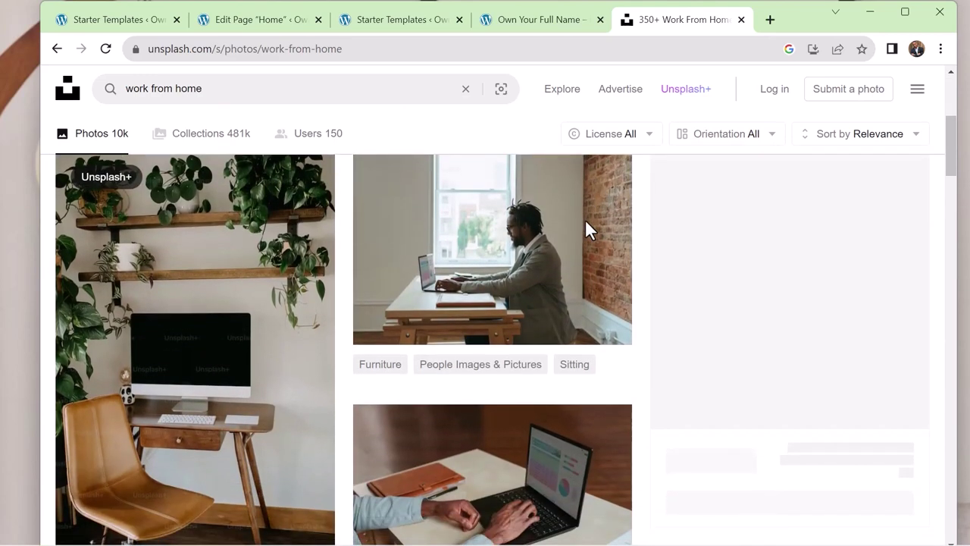
{"action": "scroll", "coordinate": [585, 219], "scroll_direction": "down", "scroll_amount": 8}
{"action": "scroll", "coordinate": [585, 222], "scroll_direction": "down", "scroll_amount": 6}
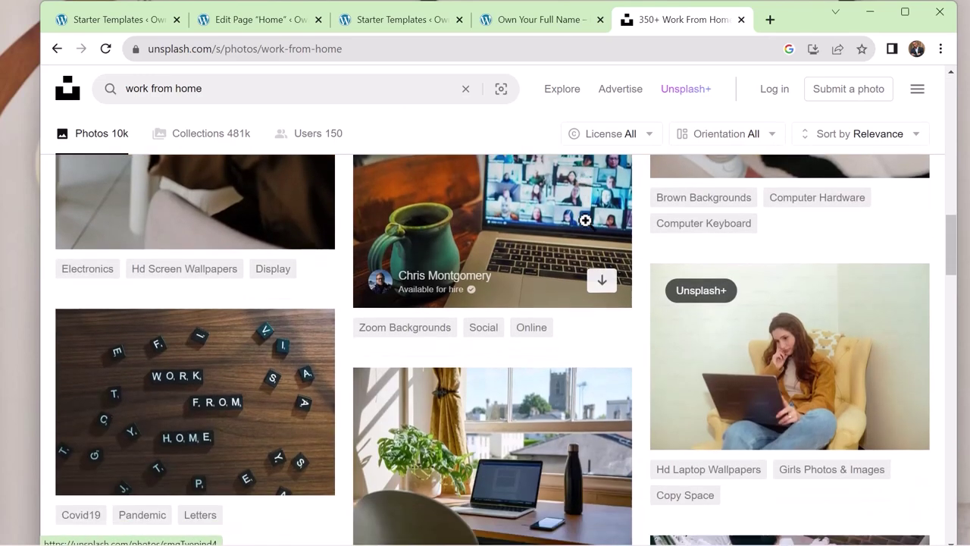
{"action": "scroll", "coordinate": [586, 222], "scroll_direction": "down", "scroll_amount": 1}
{"action": "scroll", "coordinate": [586, 221], "scroll_direction": "down", "scroll_amount": 4}
{"action": "scroll", "coordinate": [586, 222], "scroll_direction": "up", "scroll_amount": 3}
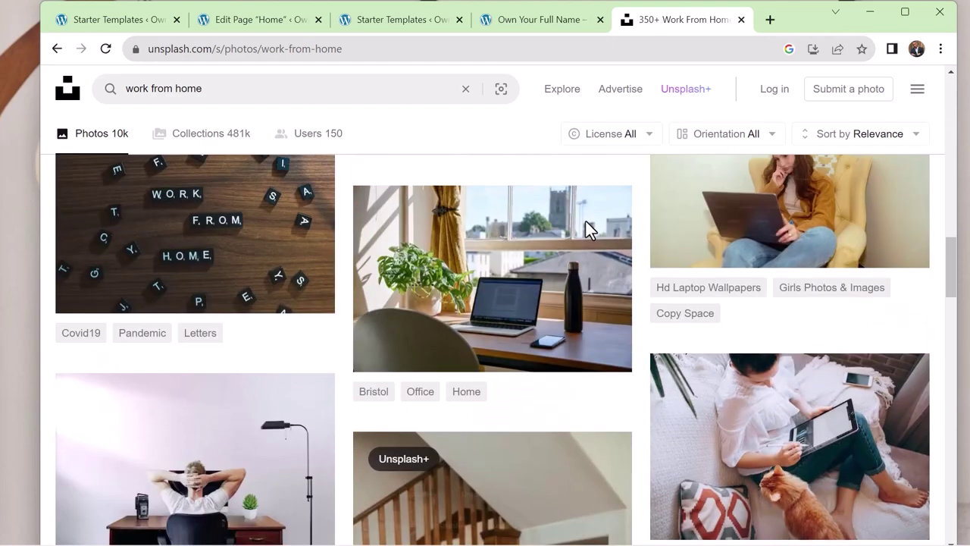
Step: Download the Small (640 x 426) desk-by-the-window photo and show it in its folder
{"action": "left_click", "coordinate": [546, 282]}
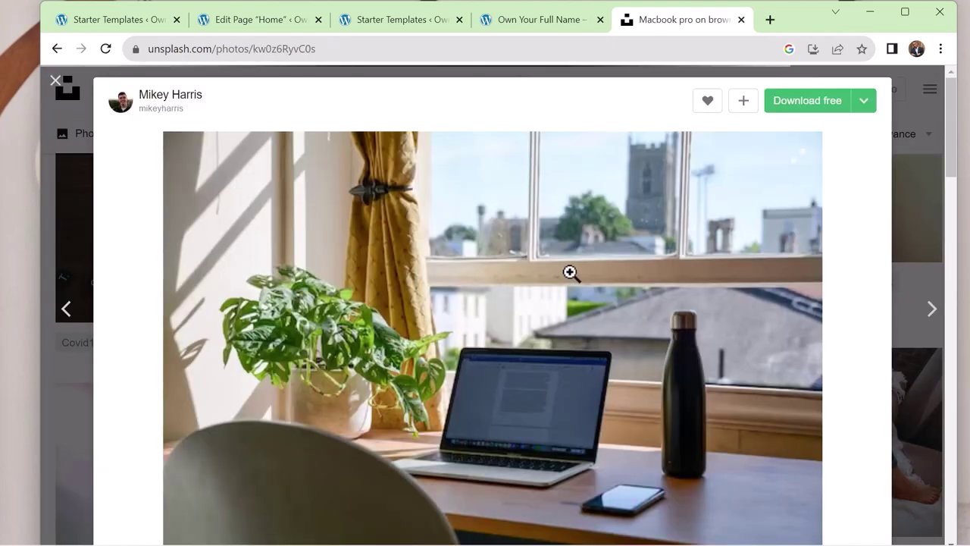
{"action": "left_click", "coordinate": [864, 105]}
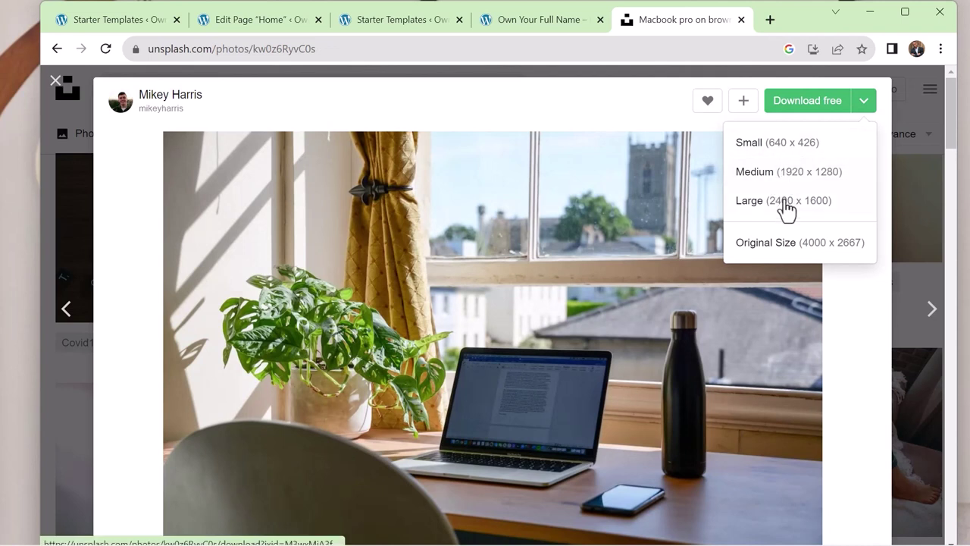
{"action": "left_click", "coordinate": [787, 148]}
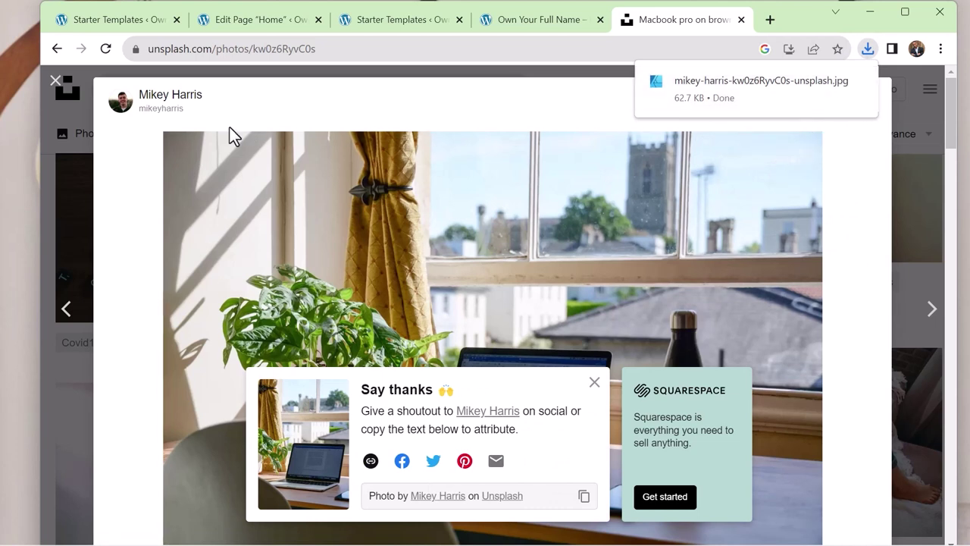
{"action": "mouse_move", "coordinate": [857, 108]}
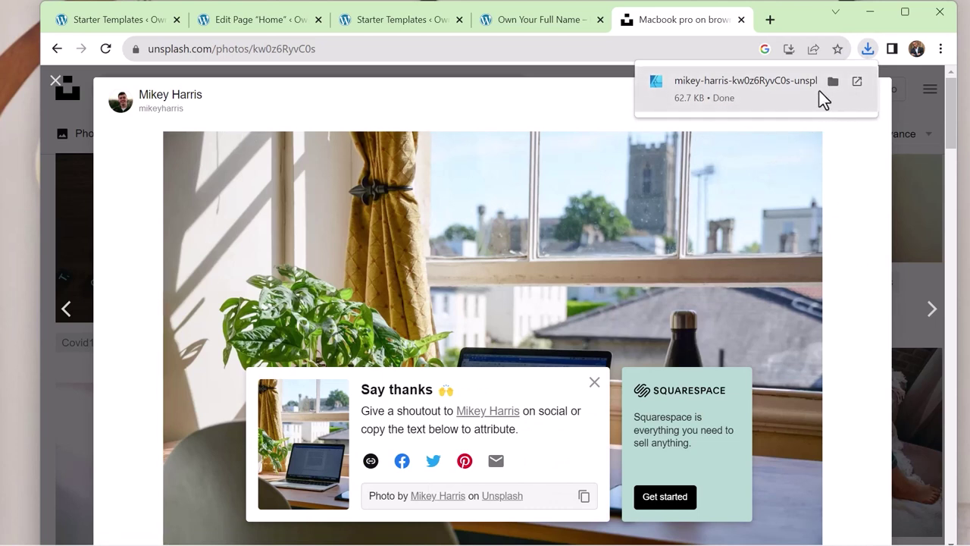
{"action": "left_click", "coordinate": [833, 81]}
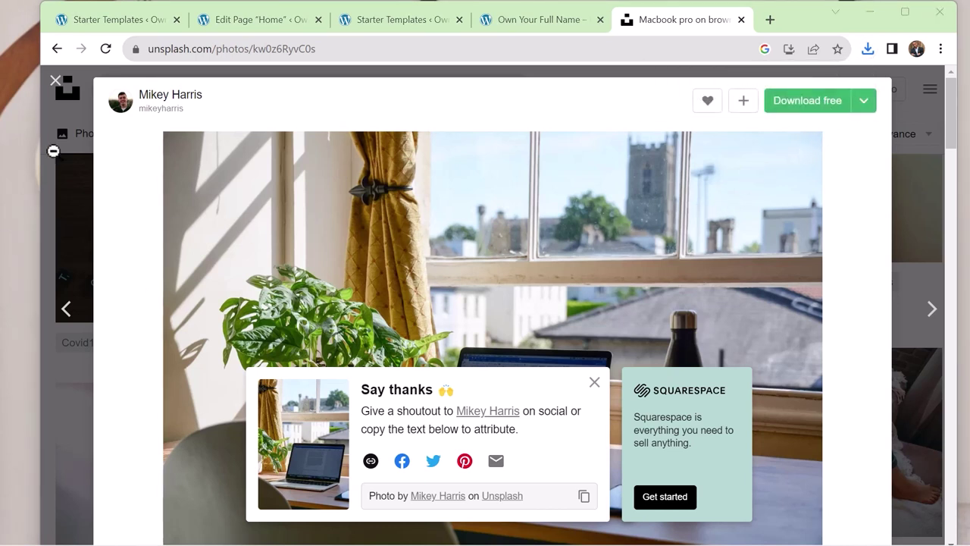
Step: Upload the downloaded Unsplash desk photo and set it as the Home page hero image
{"action": "left_click", "coordinate": [540, 27]}
{"action": "left_click", "coordinate": [416, 24]}
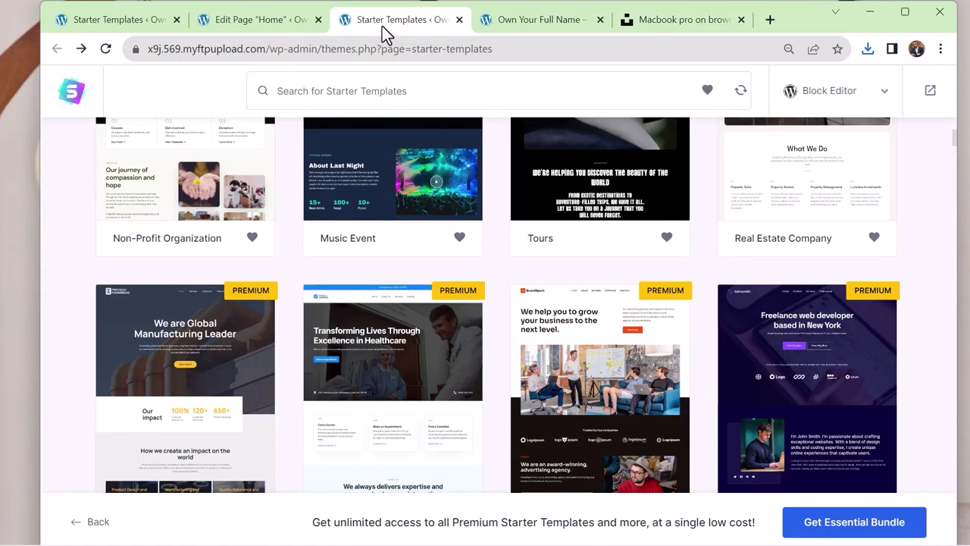
{"action": "left_click", "coordinate": [256, 27]}
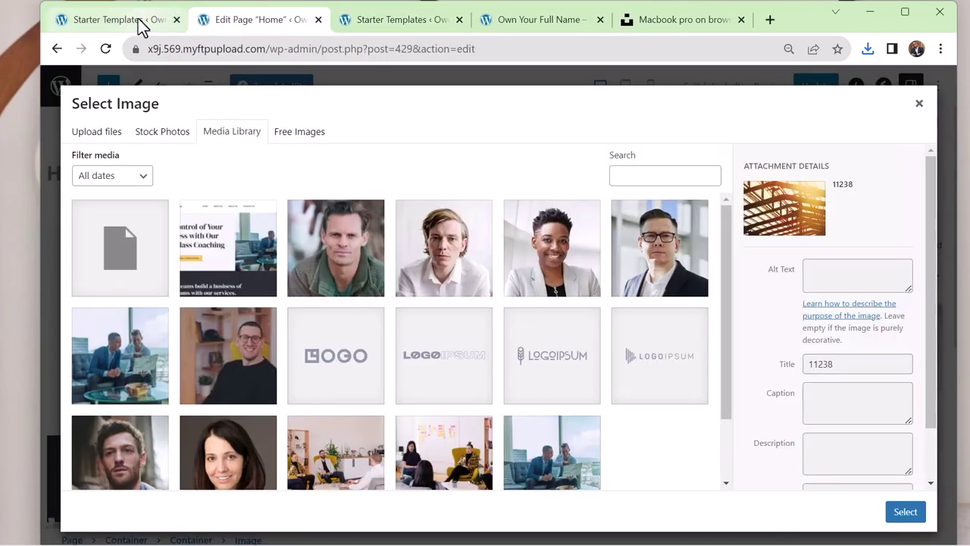
{"action": "left_click", "coordinate": [87, 133]}
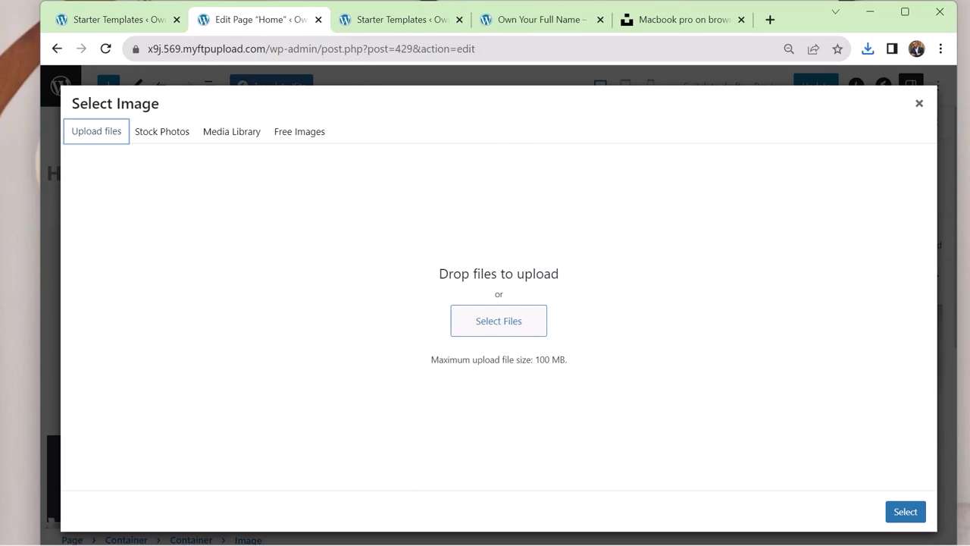
{"action": "left_click_drag", "start_coordinate": [962, 378], "coordinate": [511, 376]}
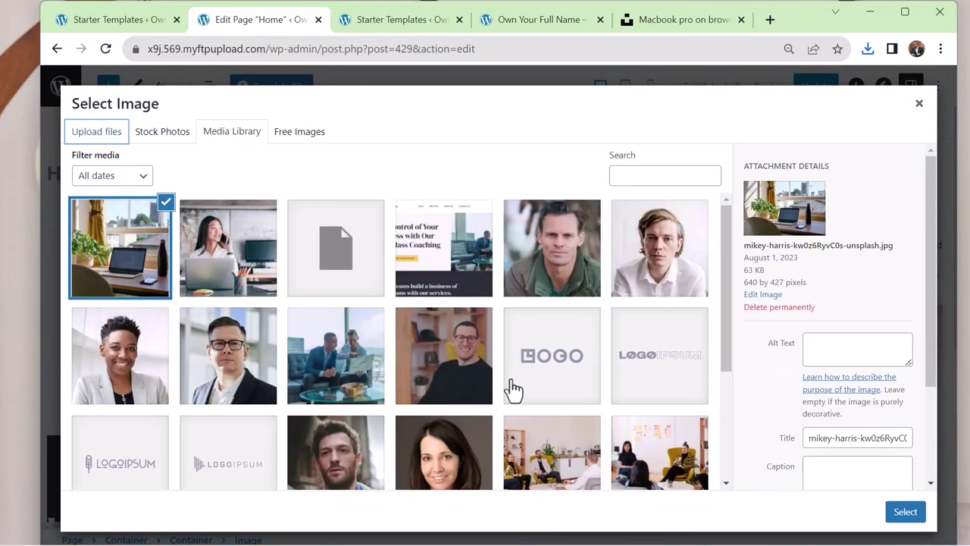
{"action": "left_click", "coordinate": [914, 515]}
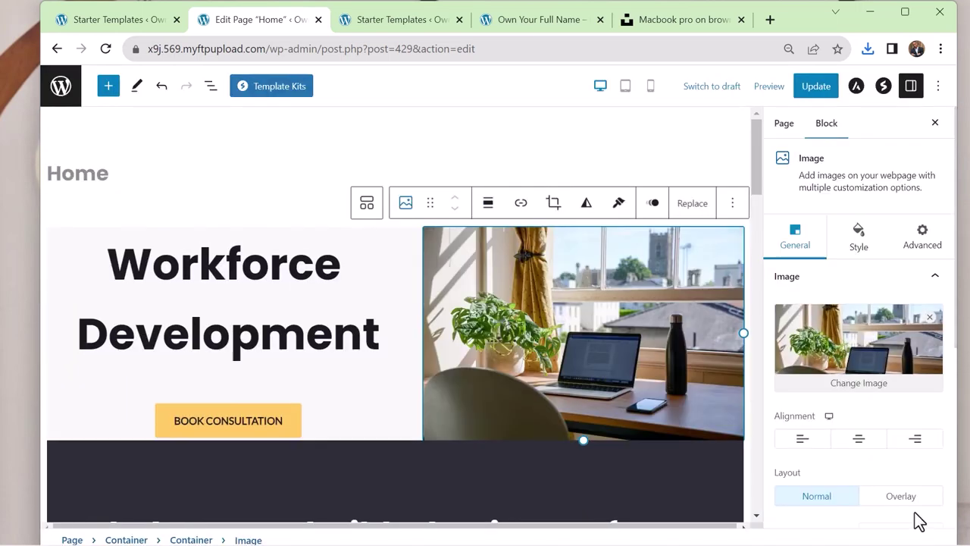
Step: Swap the Trust Us meeting photo for the woman-at-laptop image from the Media Library
{"action": "scroll", "coordinate": [705, 350], "scroll_direction": "down", "scroll_amount": 8}
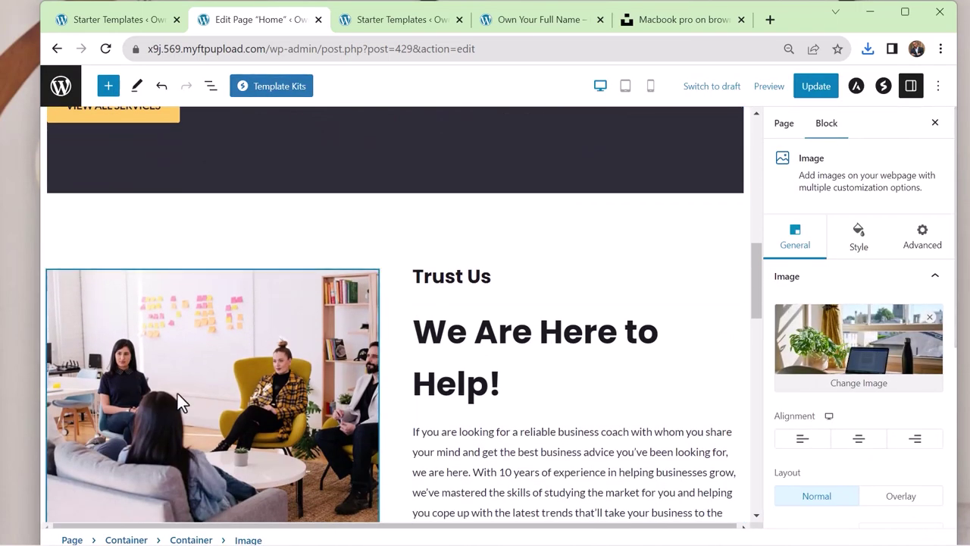
{"action": "left_click", "coordinate": [178, 392]}
{"action": "left_click", "coordinate": [871, 385]}
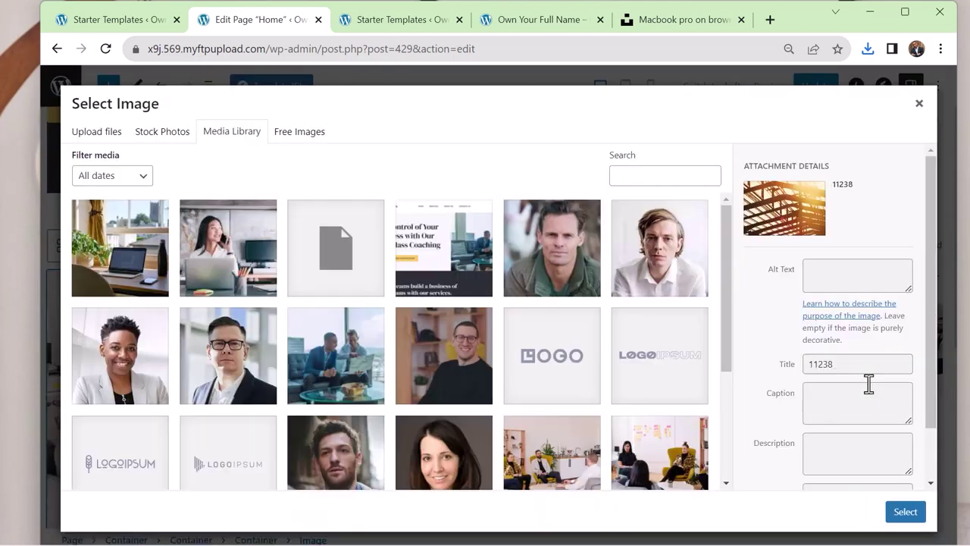
{"action": "left_click", "coordinate": [246, 292]}
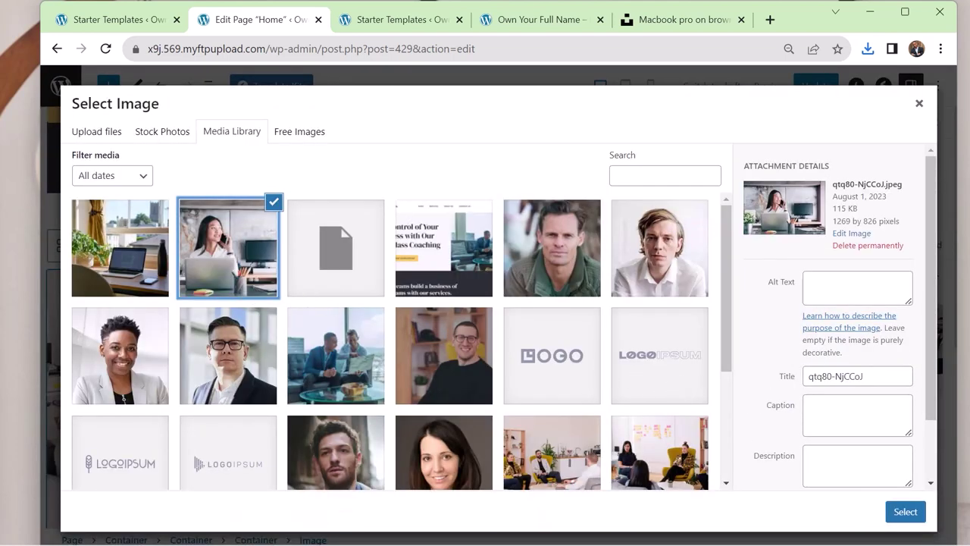
{"action": "left_click", "coordinate": [906, 512]}
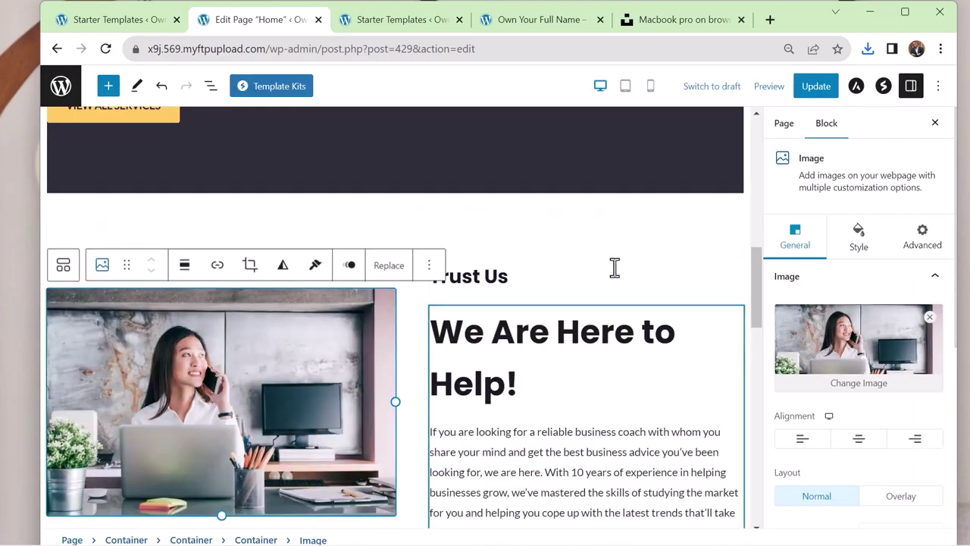
{"action": "scroll", "coordinate": [611, 245], "scroll_direction": "up", "scroll_amount": 10}
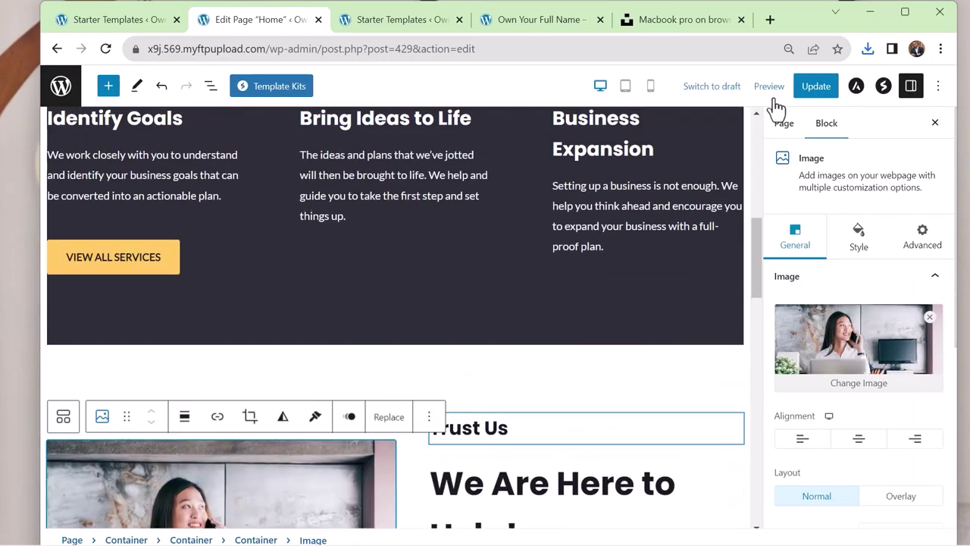
Step: Update the Home page, then view the live page and scroll through it
{"action": "left_click", "coordinate": [811, 89]}
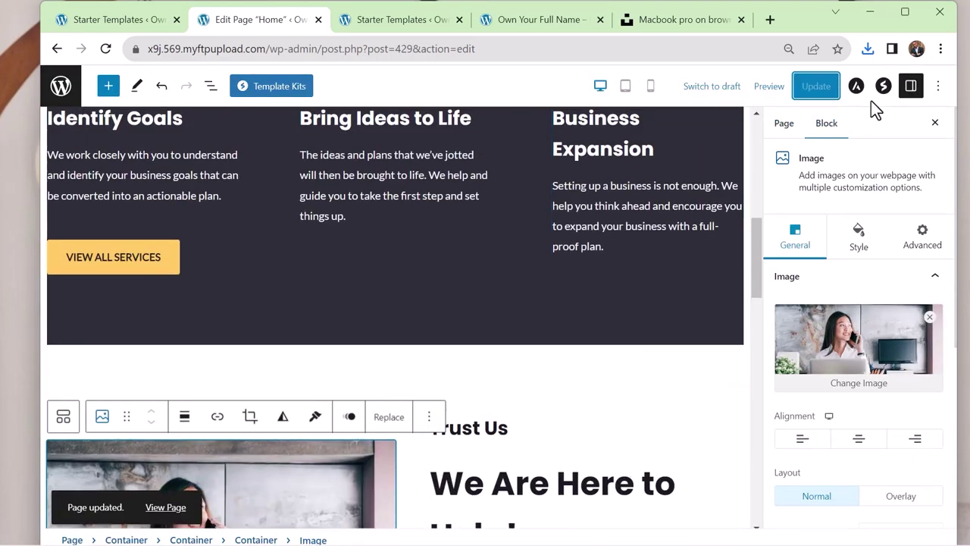
{"action": "left_click", "coordinate": [164, 508]}
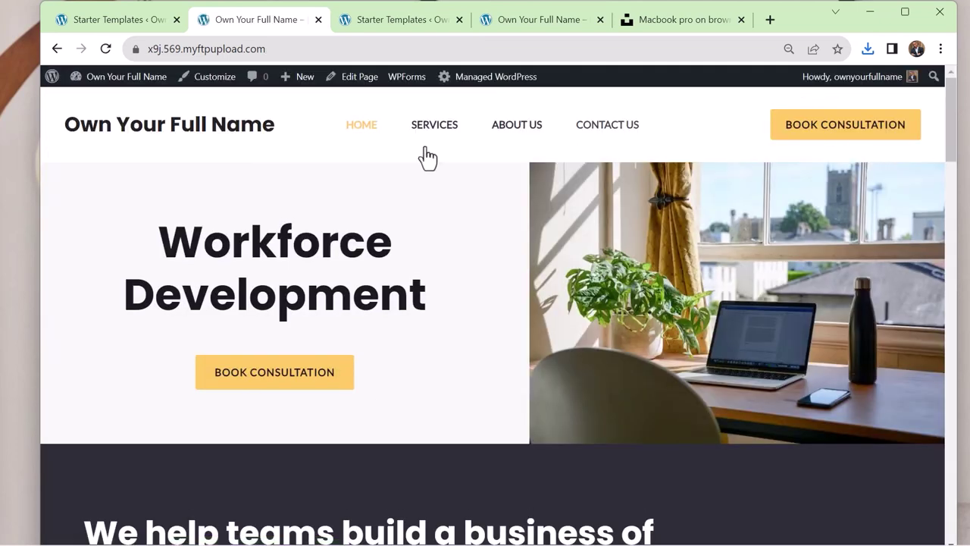
{"action": "scroll", "coordinate": [691, 194], "scroll_direction": "down", "scroll_amount": 3}
{"action": "scroll", "coordinate": [690, 195], "scroll_direction": "down", "scroll_amount": 12}
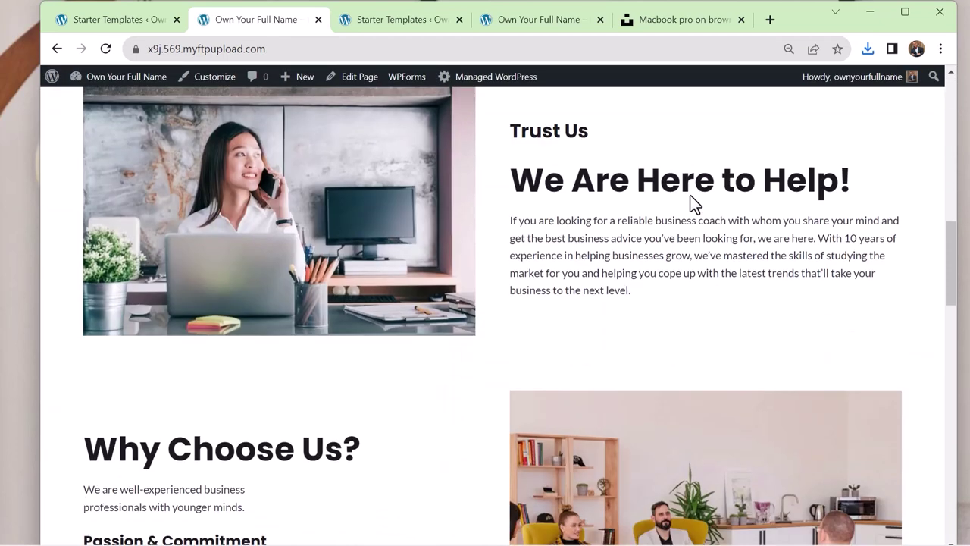
{"action": "scroll", "coordinate": [690, 195], "scroll_direction": "down", "scroll_amount": 15}
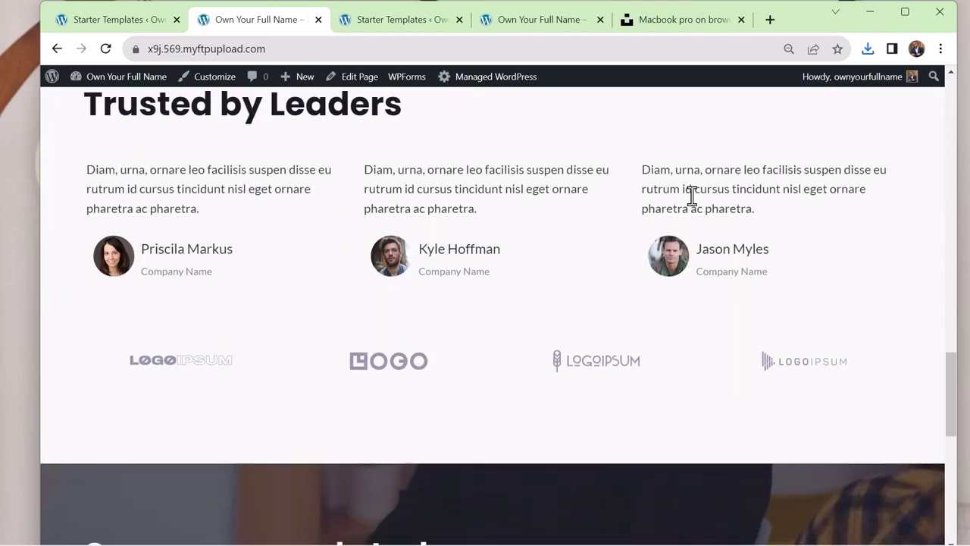
{"action": "scroll", "coordinate": [691, 195], "scroll_direction": "up", "scroll_amount": 20}
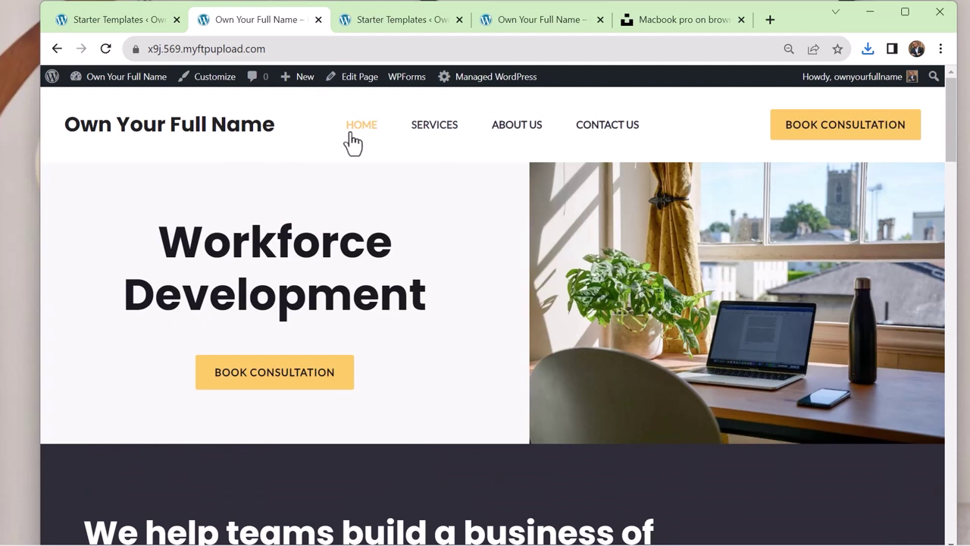
{"action": "mouse_move", "coordinate": [109, 97]}
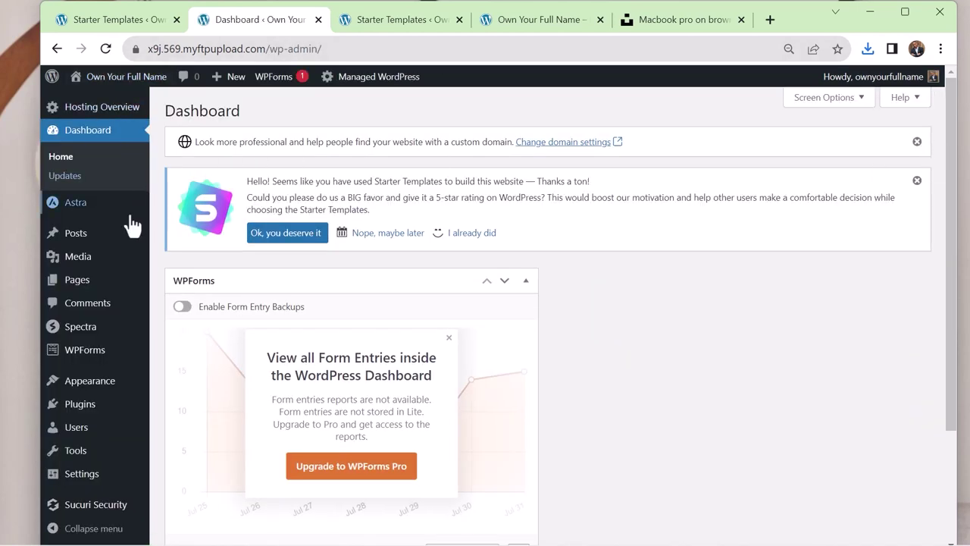
Step: Dismiss the Starter Templates rating notice and hide the WPForms dashboard widget via Screen Options
{"action": "left_click", "coordinate": [476, 235]}
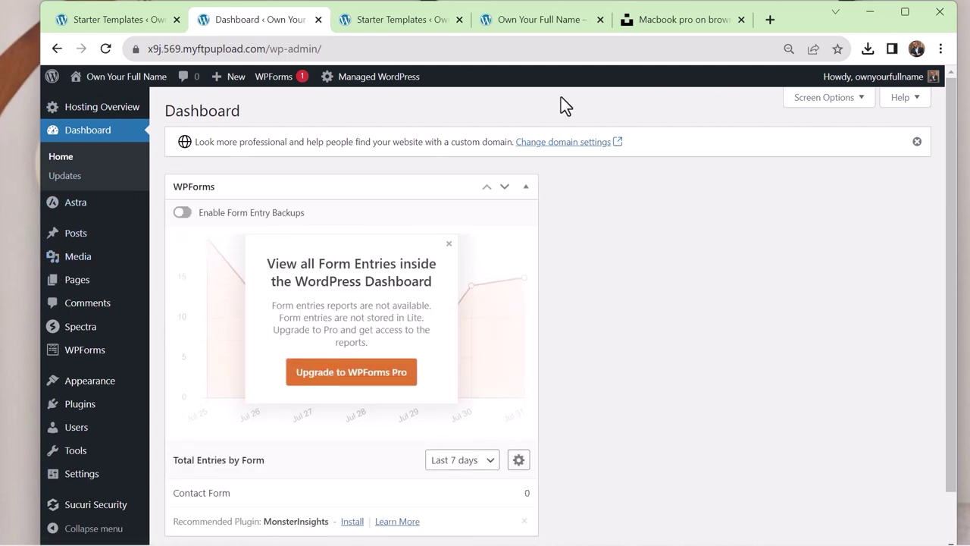
{"action": "left_click", "coordinate": [830, 97]}
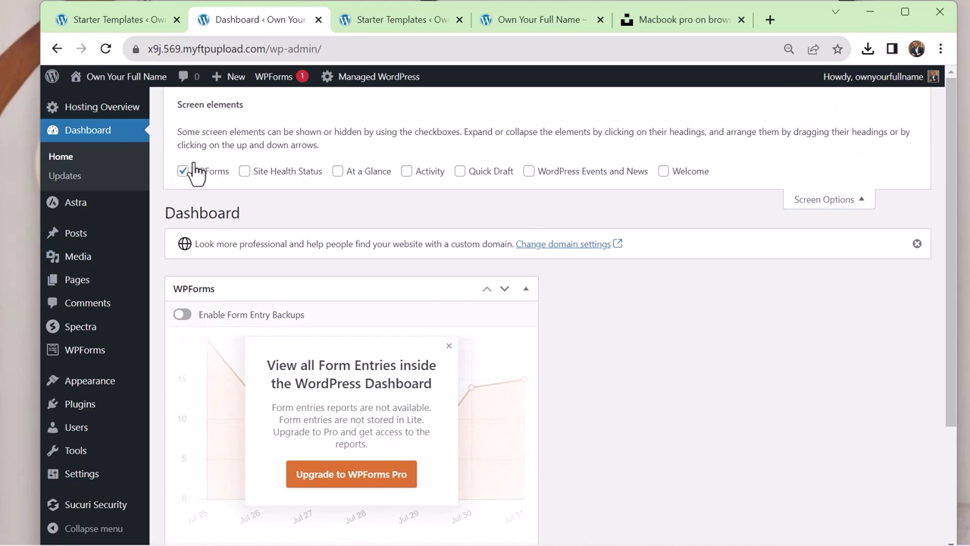
{"action": "left_click", "coordinate": [184, 171]}
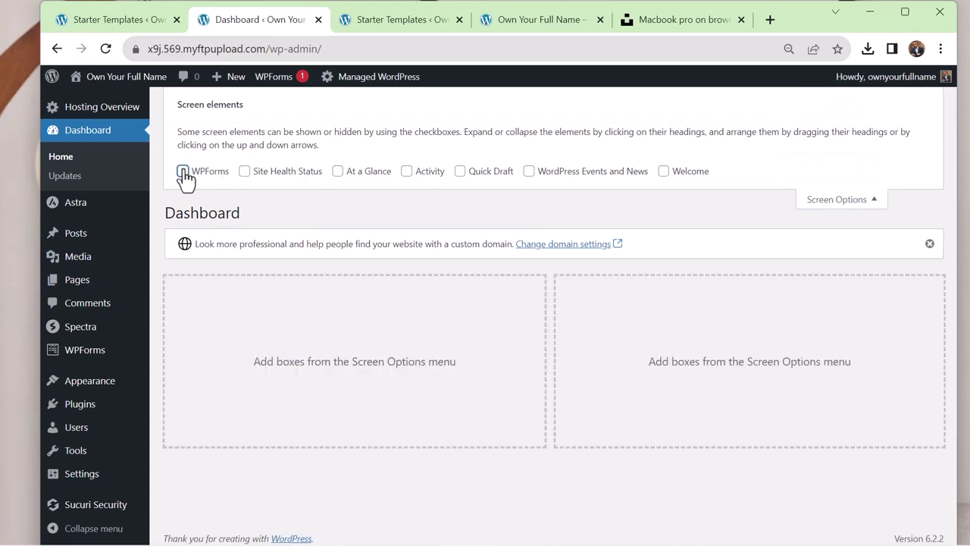
{"action": "left_click", "coordinate": [836, 200]}
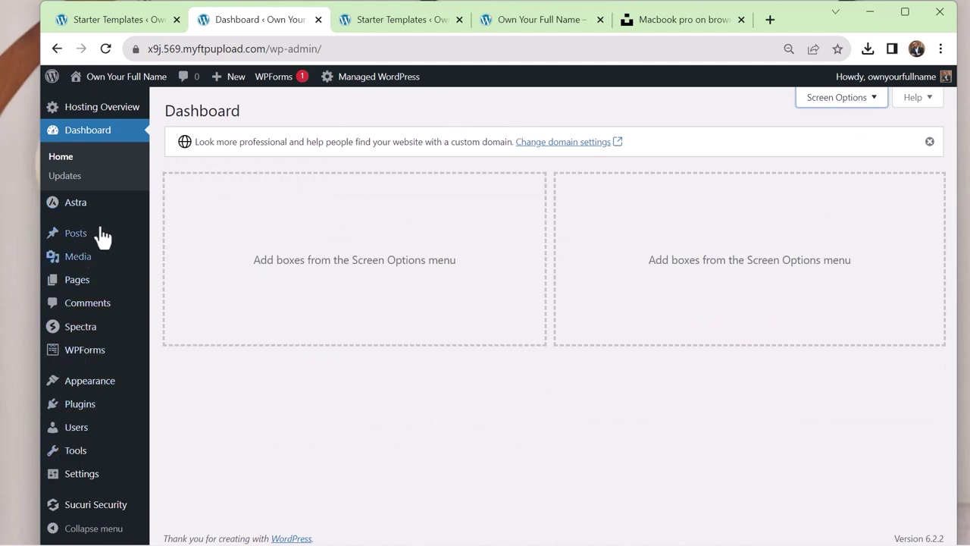
{"action": "left_click", "coordinate": [79, 286]}
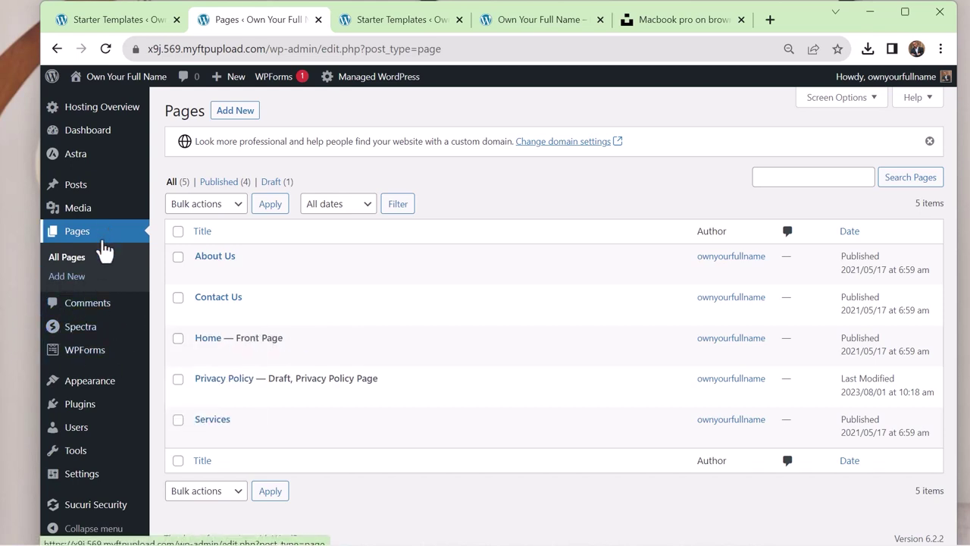
Step: In Settings > Reading, keep the static page Home as the homepage
{"action": "left_click", "coordinate": [85, 477]}
{"action": "scroll", "coordinate": [106, 416], "scroll_direction": "down", "scroll_amount": 4}
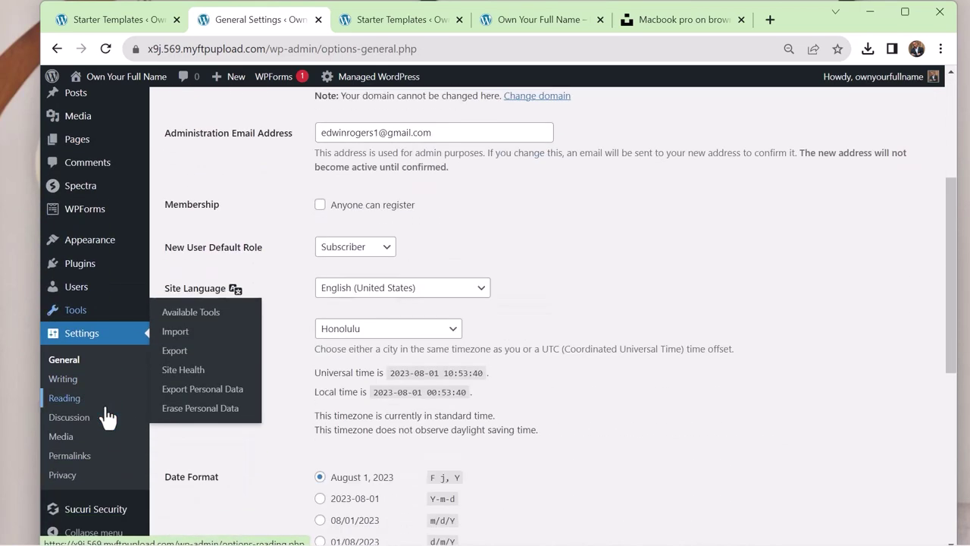
{"action": "left_click", "coordinate": [79, 404]}
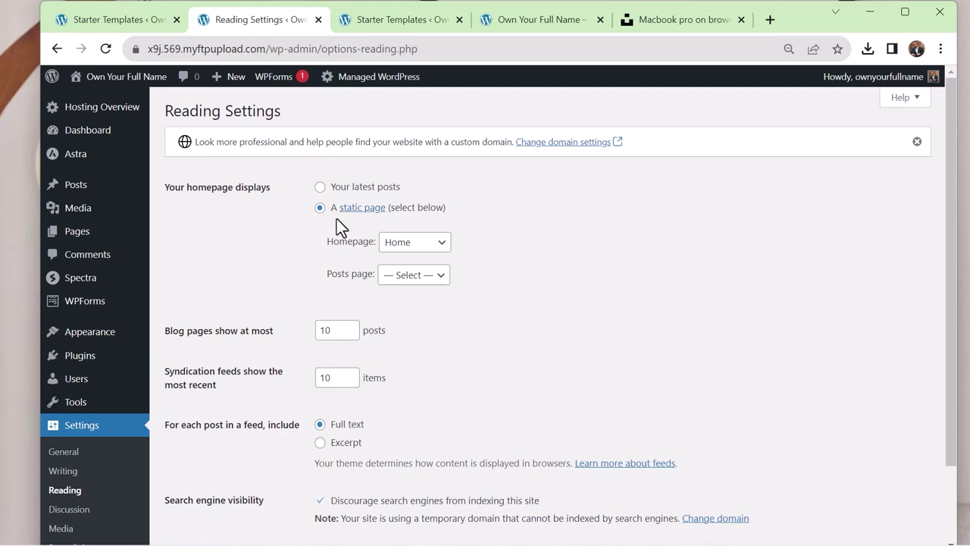
{"action": "left_click", "coordinate": [442, 251]}
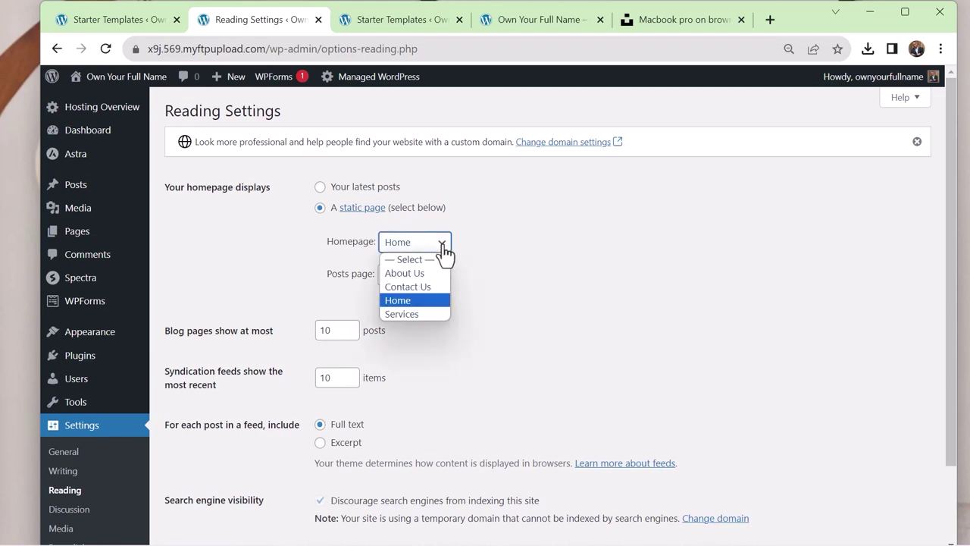
{"action": "left_click", "coordinate": [426, 302]}
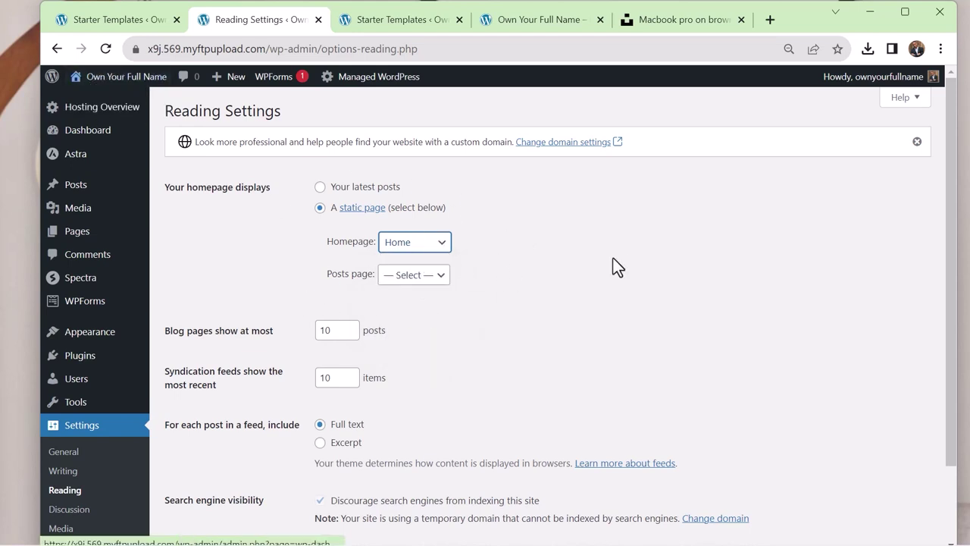
{"action": "left_click", "coordinate": [526, 245]}
Step: Open the live site from the admin bar's Visit Site link in a new tab
{"action": "mouse_move", "coordinate": [111, 110]}
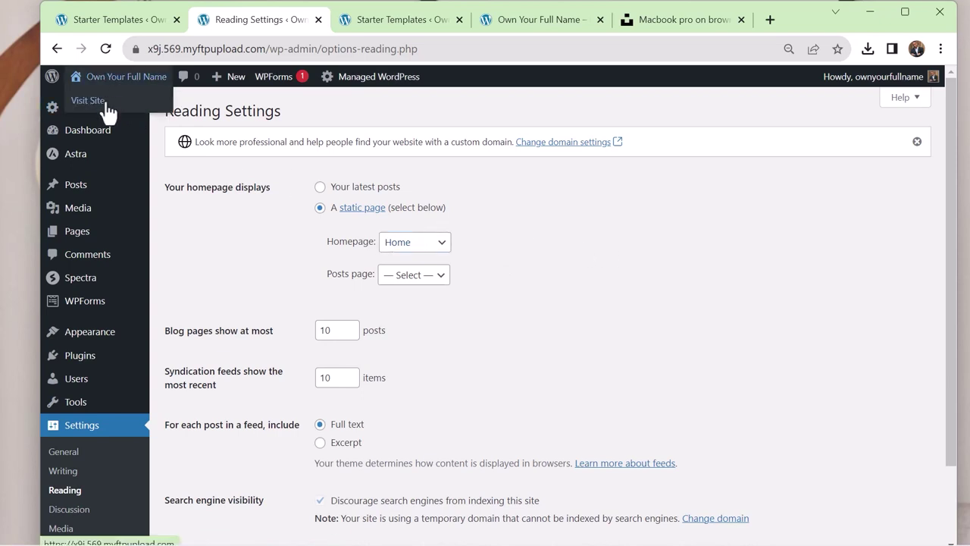
{"action": "right_click", "coordinate": [108, 111]}
{"action": "left_click", "coordinate": [166, 115]}
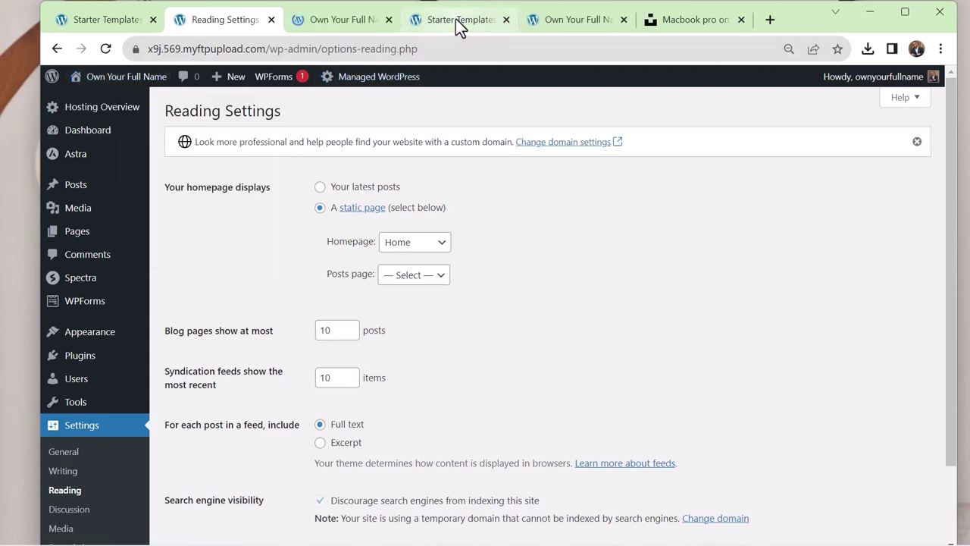
Step: Close the Unsplash, Starter Templates and duplicate live-site tabs, leaving the live homepage
{"action": "left_click", "coordinate": [713, 23]}
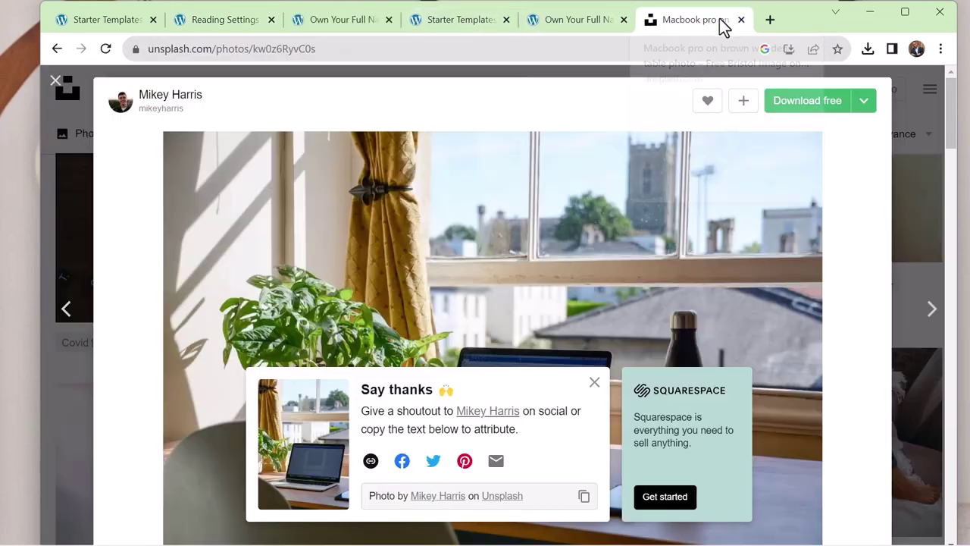
{"action": "left_click", "coordinate": [741, 20]}
{"action": "left_click", "coordinate": [741, 20]}
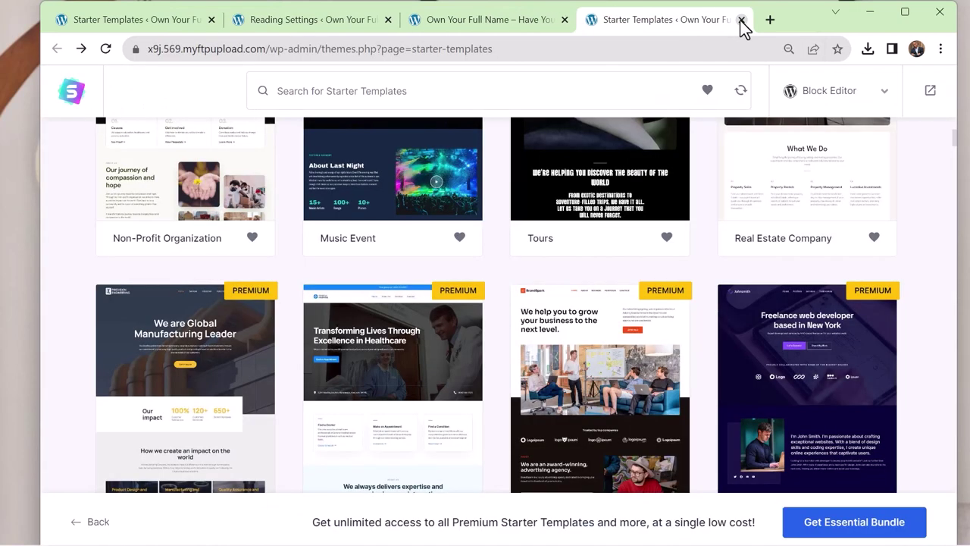
{"action": "left_click", "coordinate": [740, 20]}
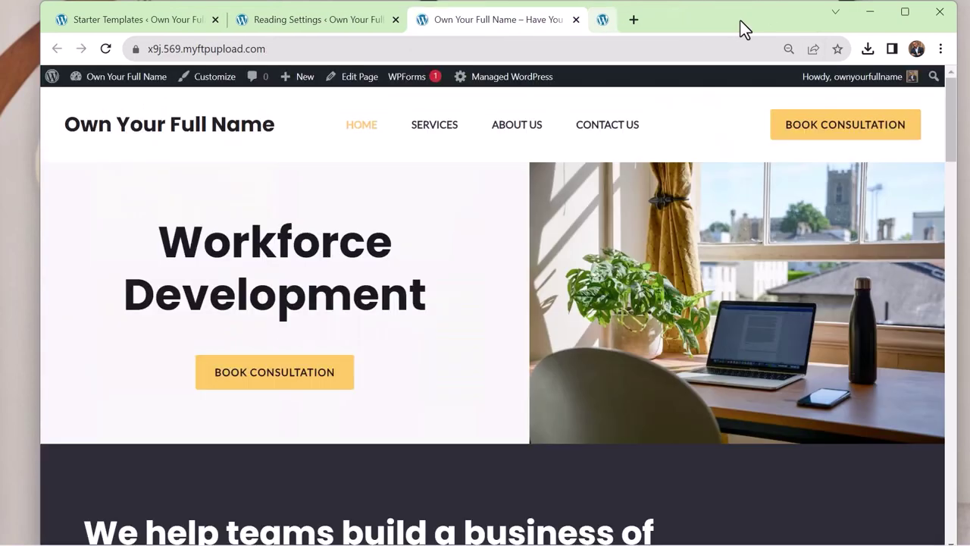
{"action": "left_click", "coordinate": [578, 20]}
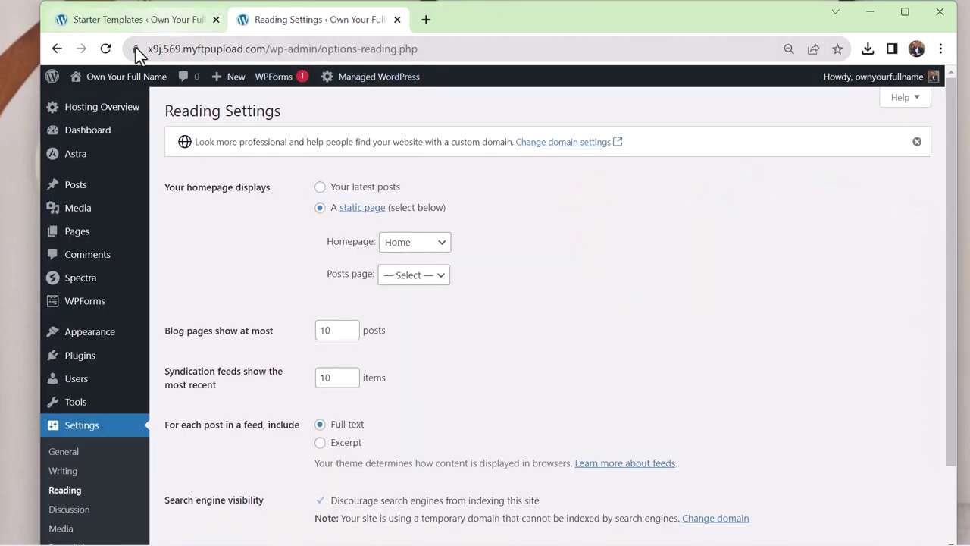
{"action": "left_click", "coordinate": [120, 23]}
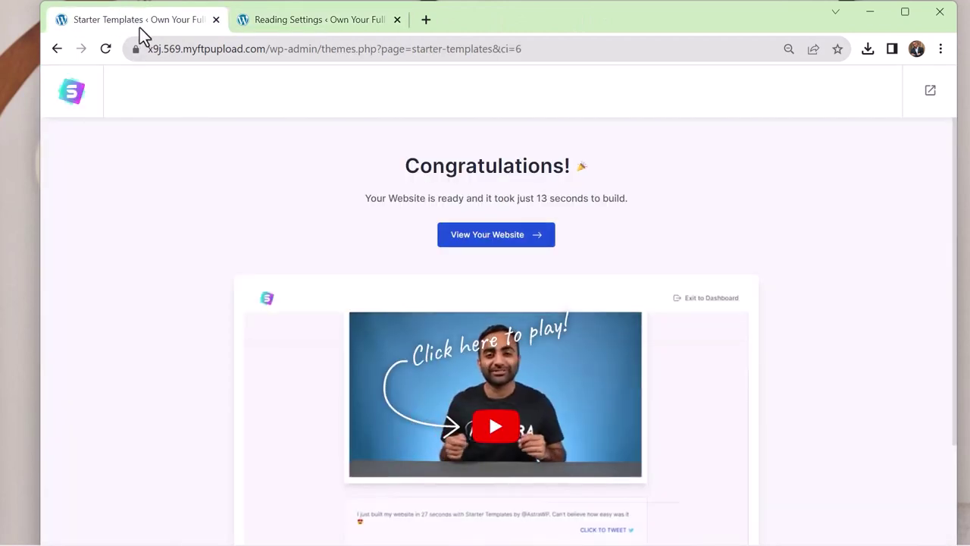
{"action": "left_click", "coordinate": [216, 19]}
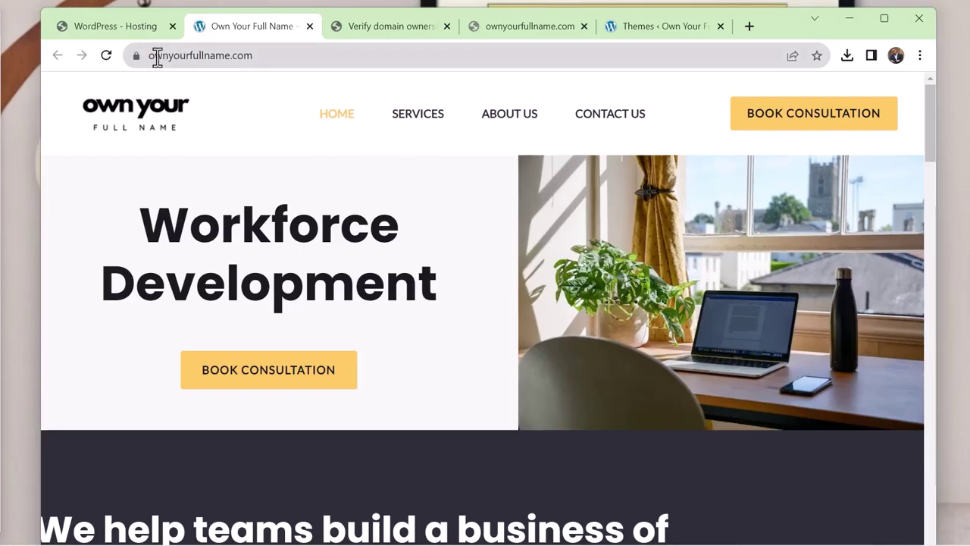
{"action": "scroll", "coordinate": [462, 322], "scroll_direction": "down", "scroll_amount": 8}
{"action": "scroll", "coordinate": [462, 322], "scroll_direction": "up", "scroll_amount": 5}
Step: Create a staging site from the hosting panel's Settings and wait for it to finish
{"action": "scroll", "coordinate": [461, 321], "scroll_direction": "up", "scroll_amount": 3}
{"action": "left_click", "coordinate": [127, 26]}
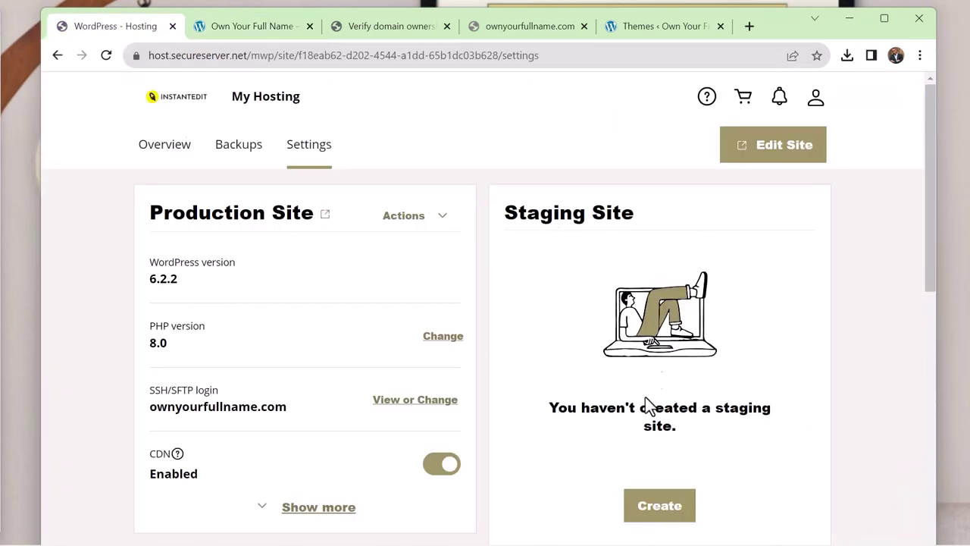
{"action": "left_click", "coordinate": [662, 510]}
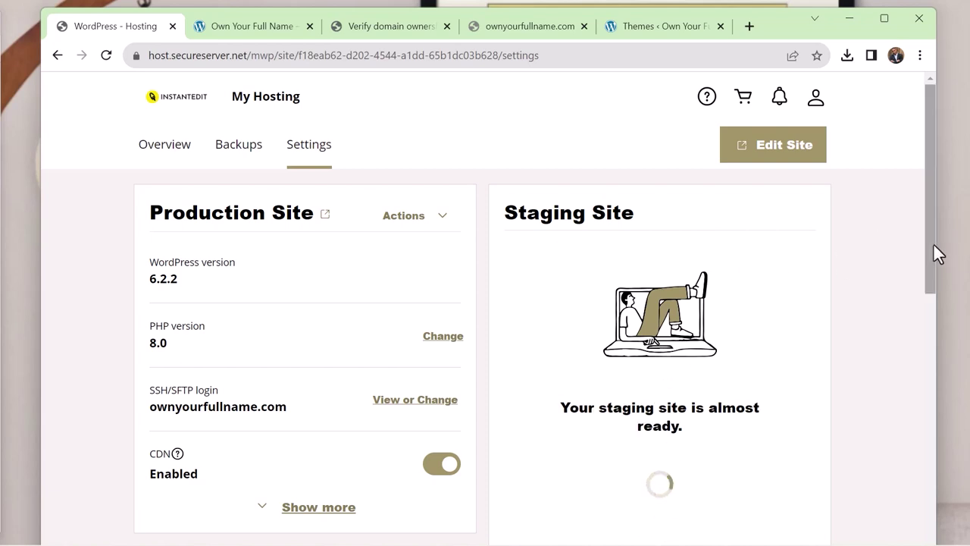
{"action": "scroll", "coordinate": [929, 287], "scroll_direction": "down", "scroll_amount": 2}
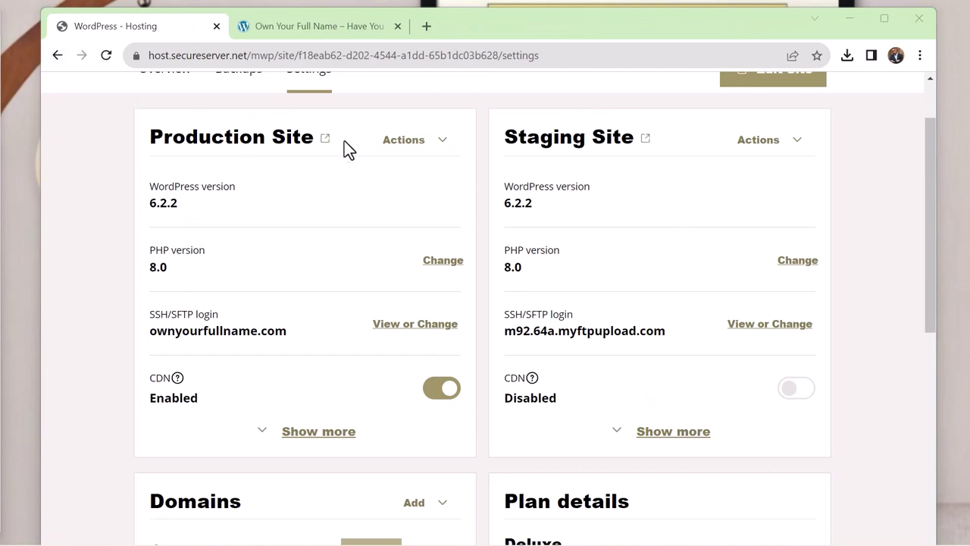
Step: Open the staging site and the production site each in a new browser tab
{"action": "left_click", "coordinate": [796, 142]}
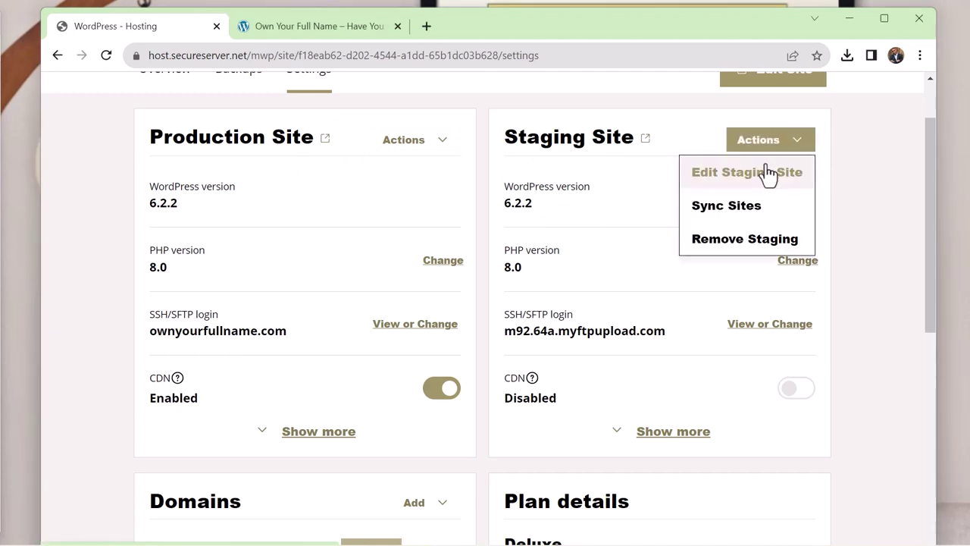
{"action": "left_click", "coordinate": [645, 147]}
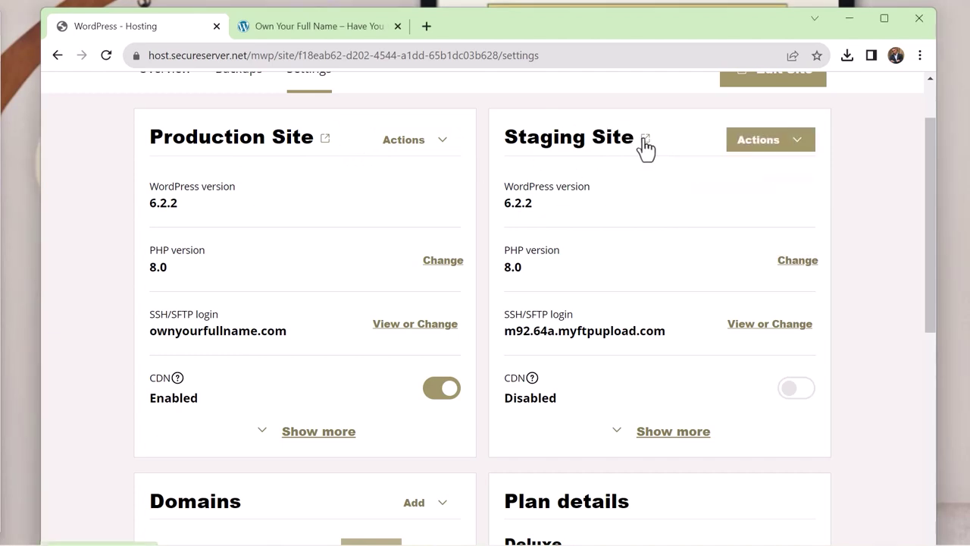
{"action": "left_click", "coordinate": [644, 140]}
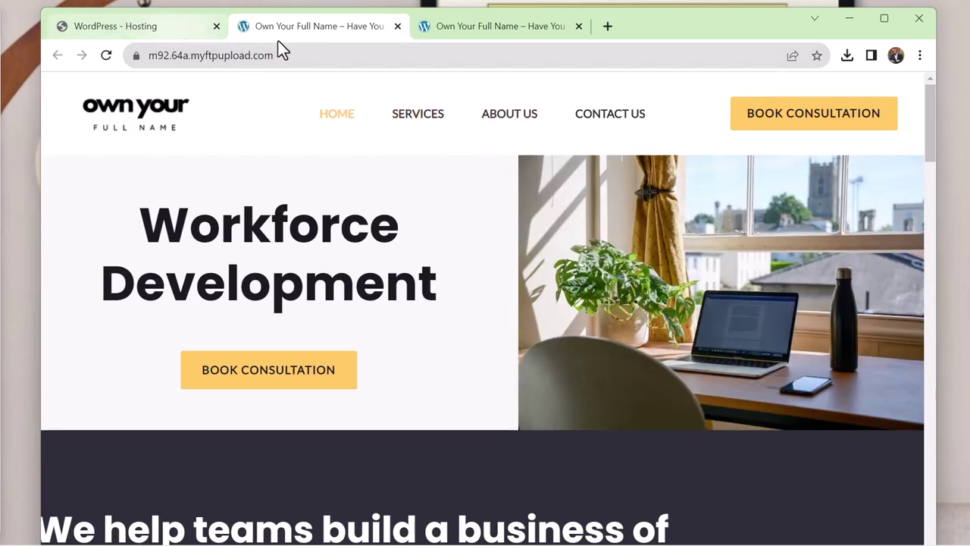
{"action": "left_click", "coordinate": [134, 26]}
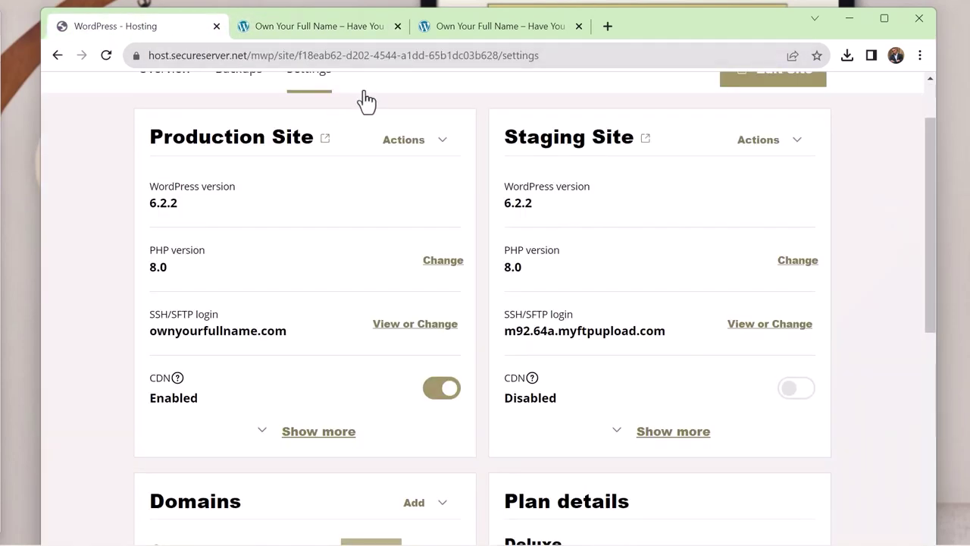
{"action": "left_click", "coordinate": [324, 139]}
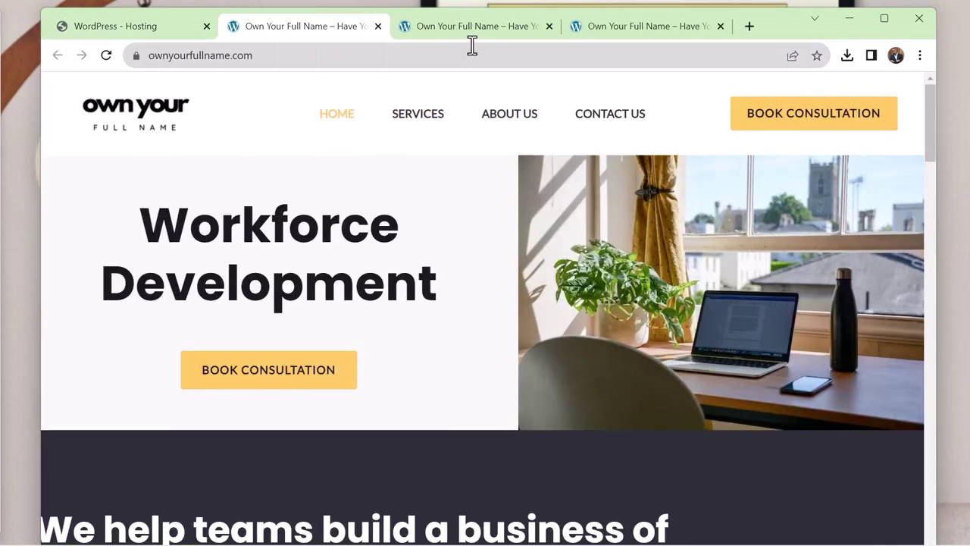
Step: Compare the staging and live Workforce Development homepages by switching between their tabs
{"action": "left_click", "coordinate": [458, 27]}
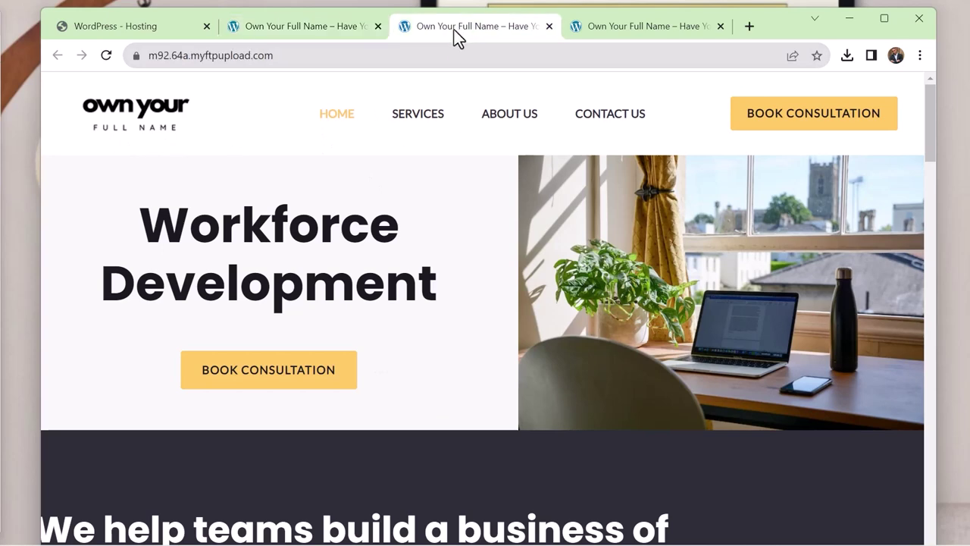
{"action": "left_click", "coordinate": [272, 35]}
{"action": "left_click", "coordinate": [89, 27]}
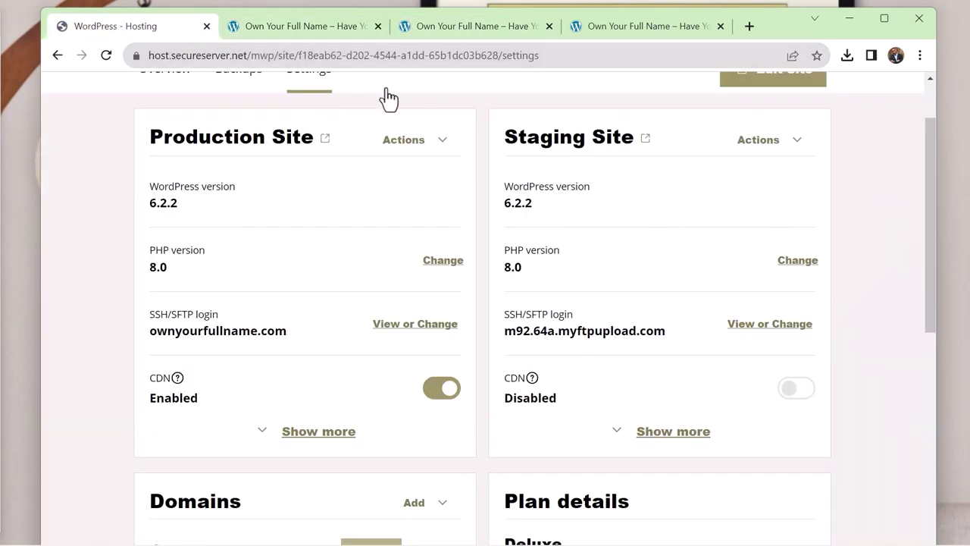
{"action": "left_click", "coordinate": [489, 32]}
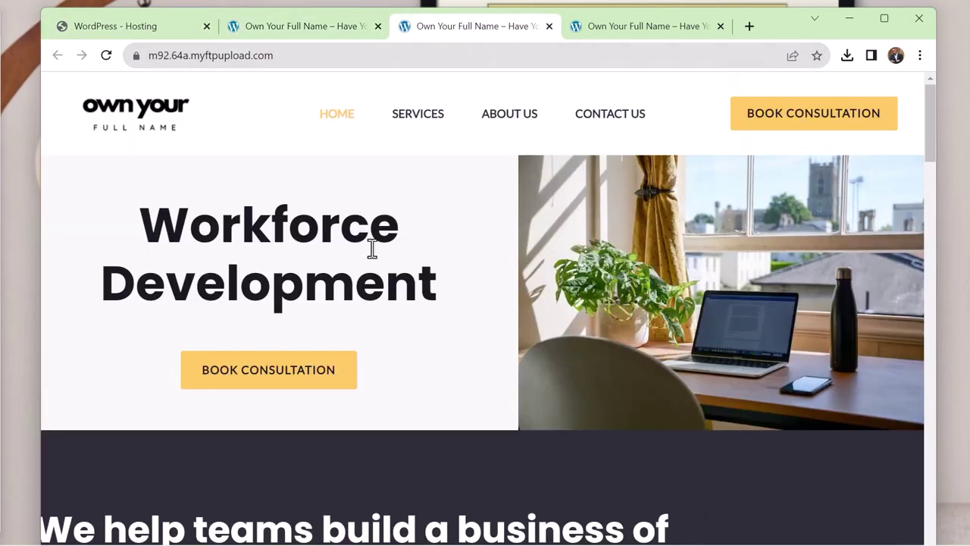
{"action": "scroll", "coordinate": [372, 256], "scroll_direction": "down", "scroll_amount": 5}
{"action": "scroll", "coordinate": [372, 256], "scroll_direction": "down", "scroll_amount": 1}
{"action": "scroll", "coordinate": [366, 238], "scroll_direction": "up", "scroll_amount": 2}
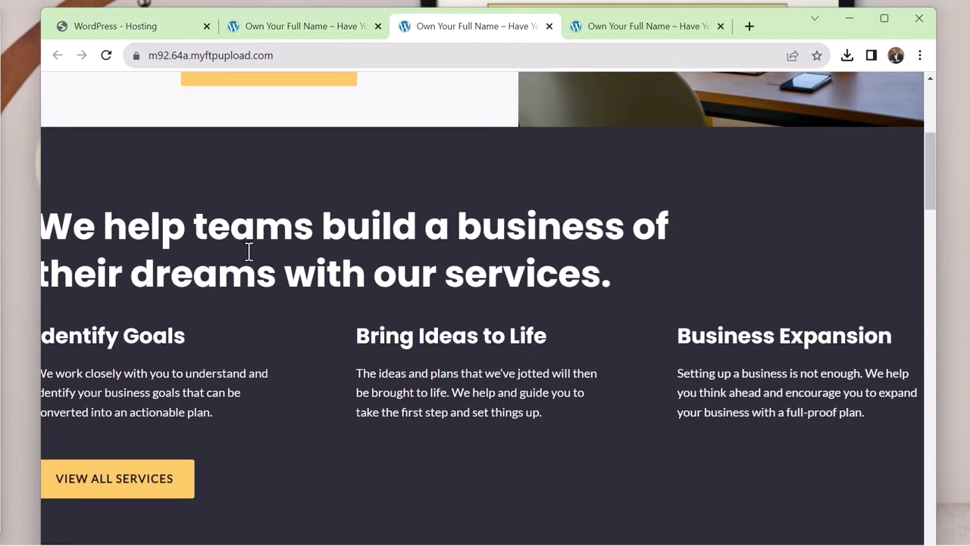
{"action": "scroll", "coordinate": [250, 253], "scroll_direction": "up", "scroll_amount": 3}
{"action": "scroll", "coordinate": [250, 253], "scroll_direction": "up", "scroll_amount": 2}
{"action": "left_click", "coordinate": [314, 35]}
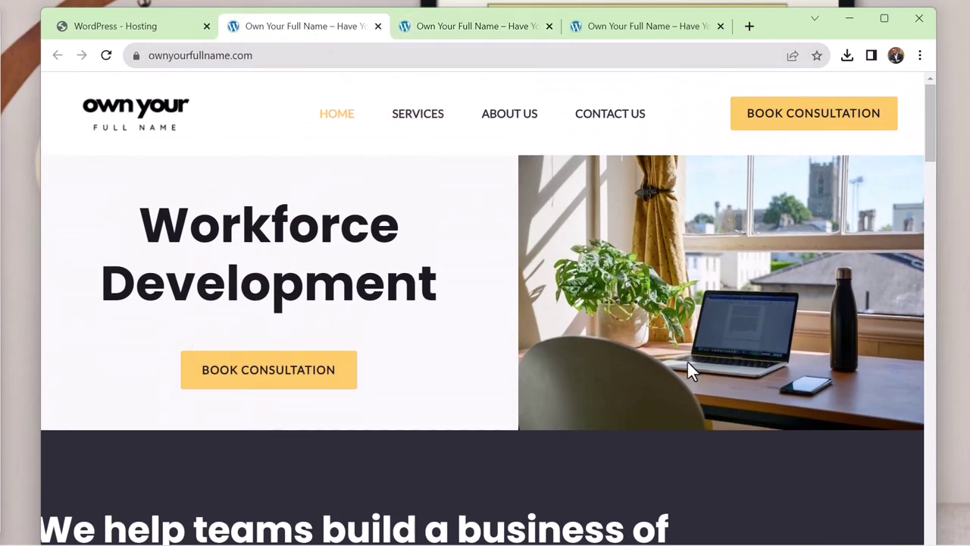
{"action": "left_click", "coordinate": [447, 26]}
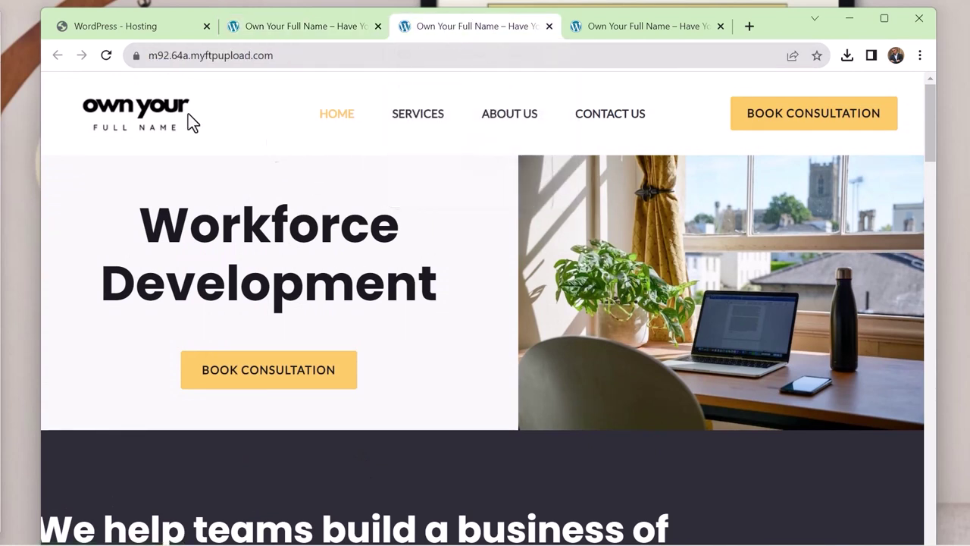
{"action": "scroll", "coordinate": [464, 379], "scroll_direction": "down", "scroll_amount": 2}
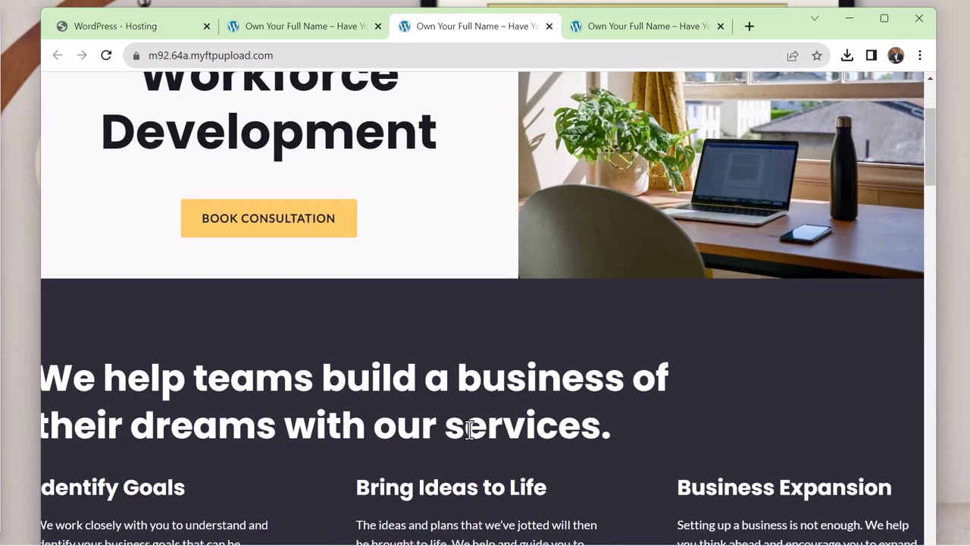
{"action": "scroll", "coordinate": [470, 424], "scroll_direction": "up", "scroll_amount": 2}
{"action": "left_click", "coordinate": [163, 34]}
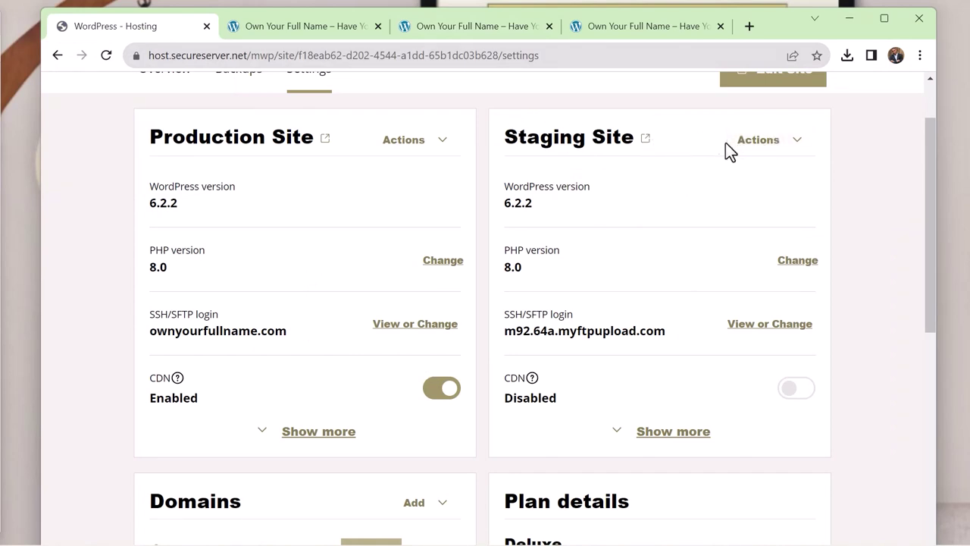
{"action": "left_click", "coordinate": [798, 146]}
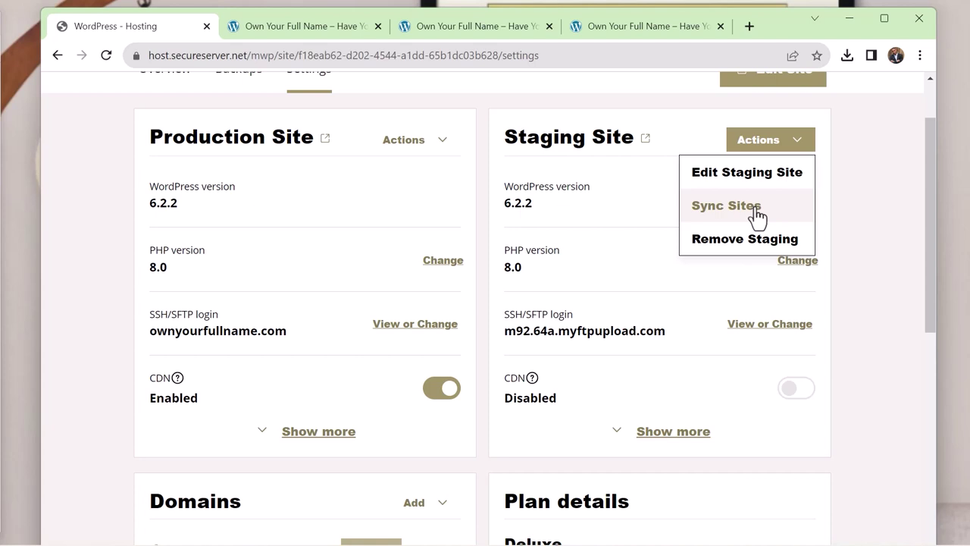
{"action": "left_click", "coordinate": [861, 189]}
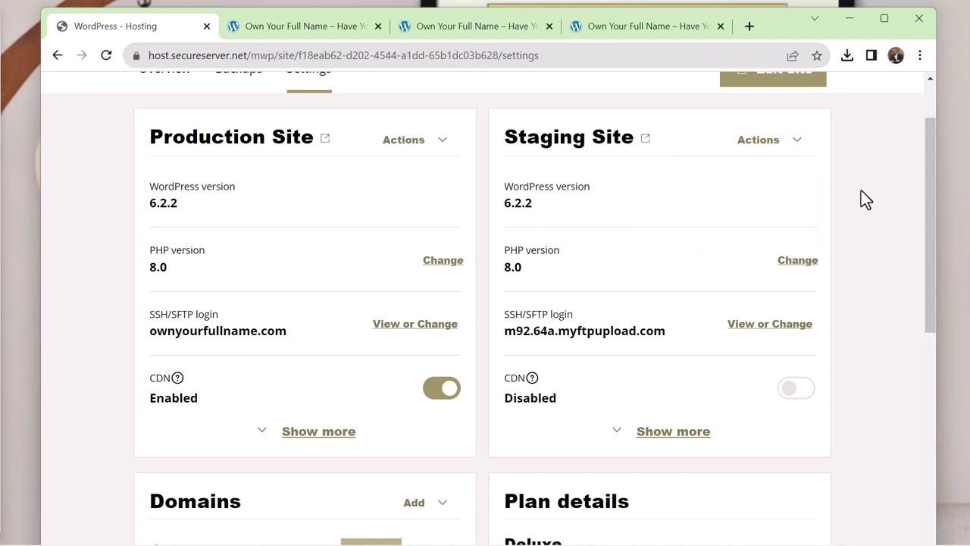
{"action": "scroll", "coordinate": [861, 191], "scroll_direction": "up", "scroll_amount": 1}
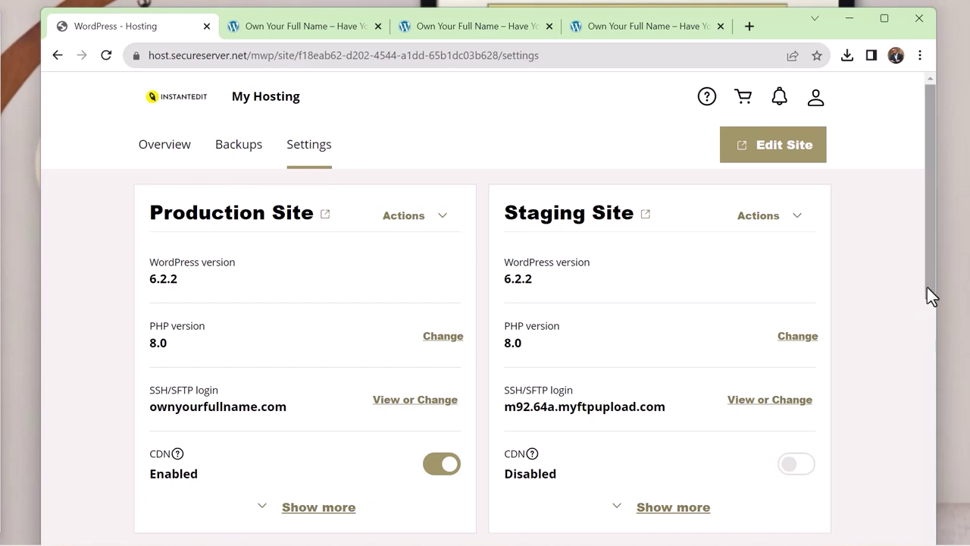
{"action": "mouse_move", "coordinate": [927, 286]}
{"action": "left_mouse_down"}
{"action": "mouse_move", "coordinate": [920, 409]}
{"action": "mouse_move", "coordinate": [924, 294]}
{"action": "left_mouse_up"}
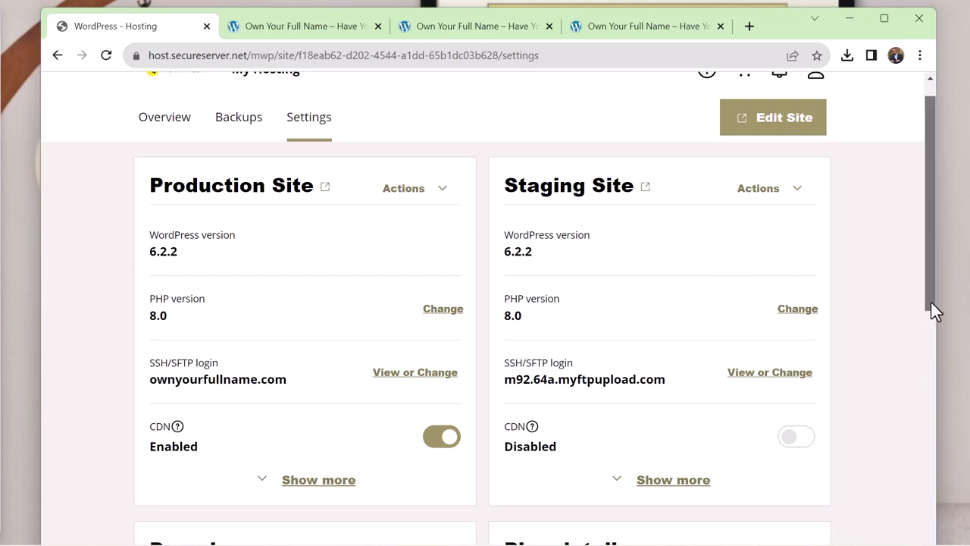
{"action": "left_click_drag", "start_coordinate": [931, 302], "coordinate": [933, 267]}
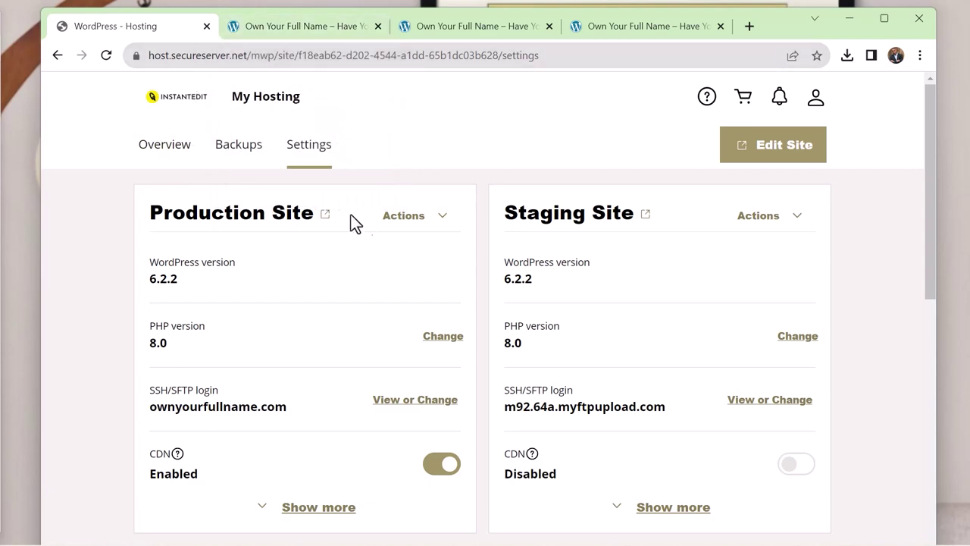
{"action": "scroll", "coordinate": [302, 215], "scroll_direction": "down", "scroll_amount": 5}
{"action": "scroll", "coordinate": [302, 214], "scroll_direction": "down", "scroll_amount": 3}
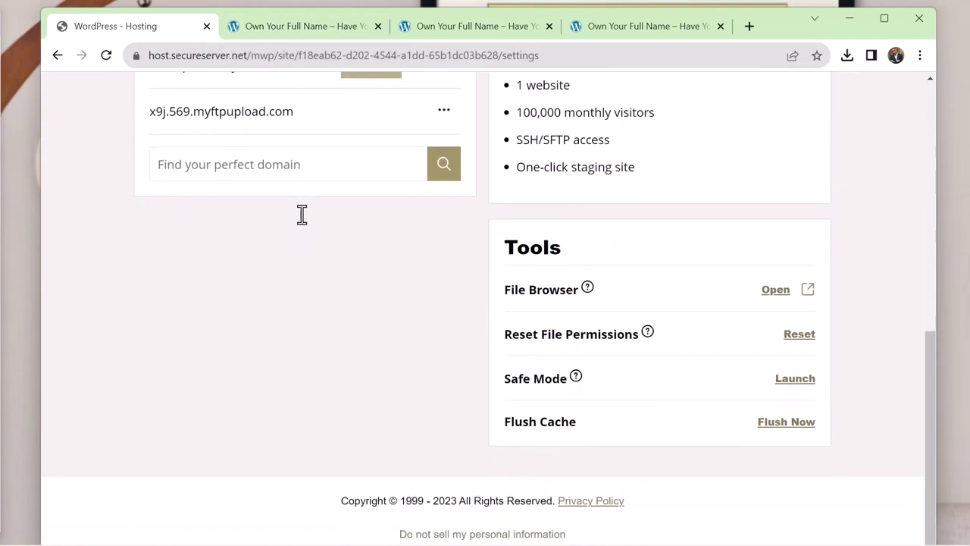
{"action": "scroll", "coordinate": [302, 214], "scroll_direction": "up", "scroll_amount": 7}
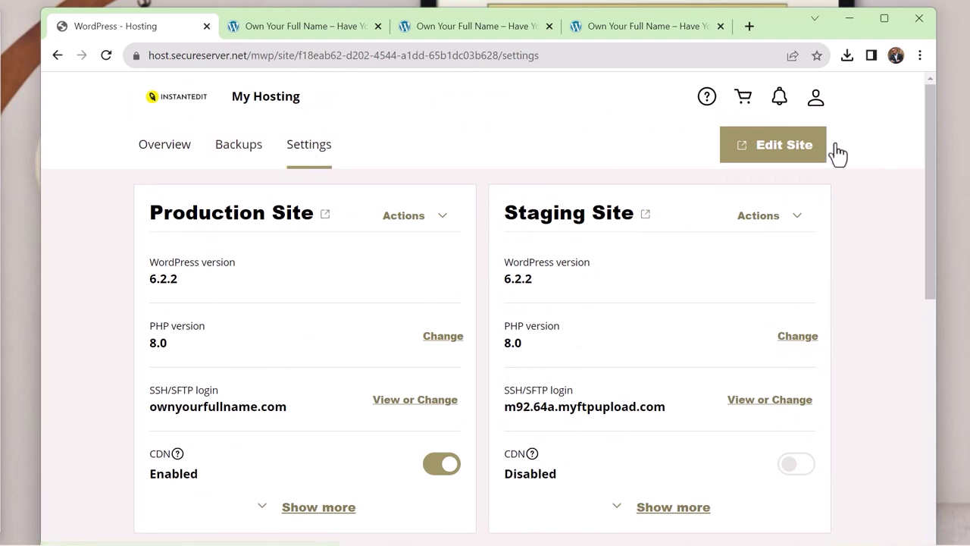
Step: From the live site's admin, go through Installed Plugins to Add New and the plugin search field
{"action": "left_click", "coordinate": [762, 152]}
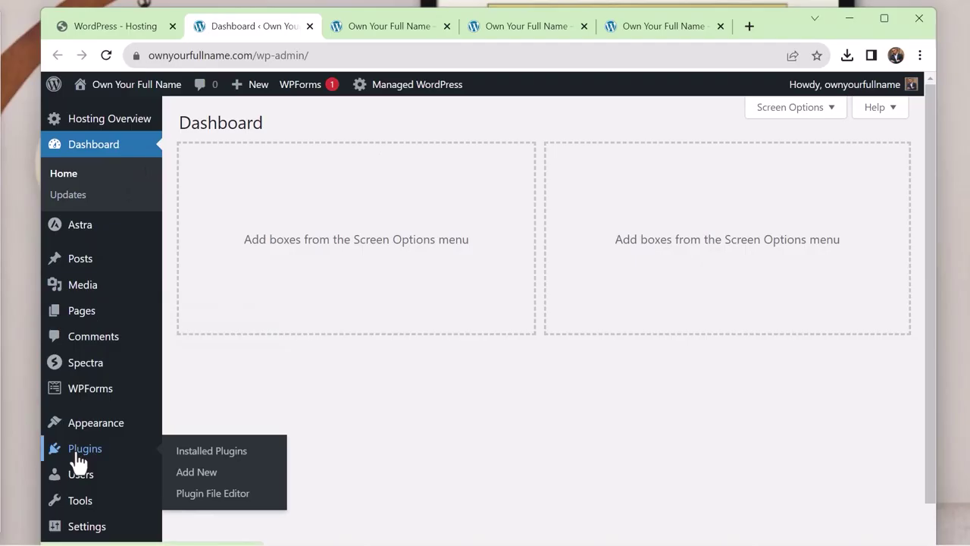
{"action": "left_click", "coordinate": [76, 460]}
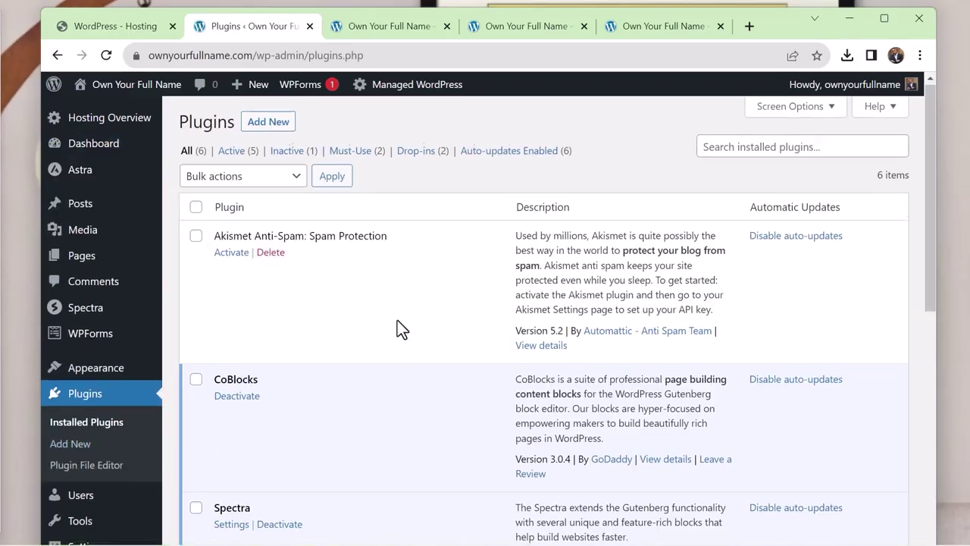
{"action": "scroll", "coordinate": [398, 320], "scroll_direction": "down", "scroll_amount": 2}
{"action": "scroll", "coordinate": [397, 320], "scroll_direction": "down", "scroll_amount": 5}
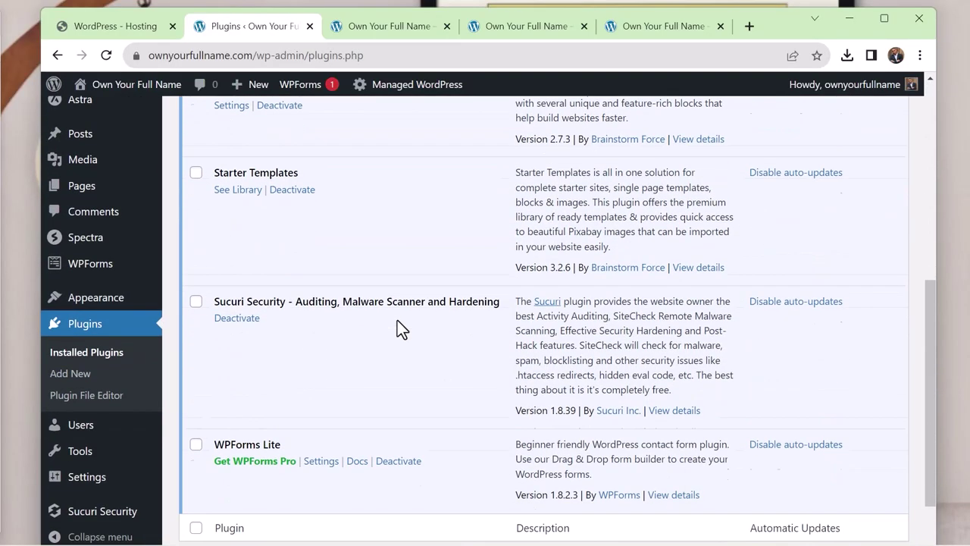
{"action": "scroll", "coordinate": [398, 319], "scroll_direction": "up", "scroll_amount": 7}
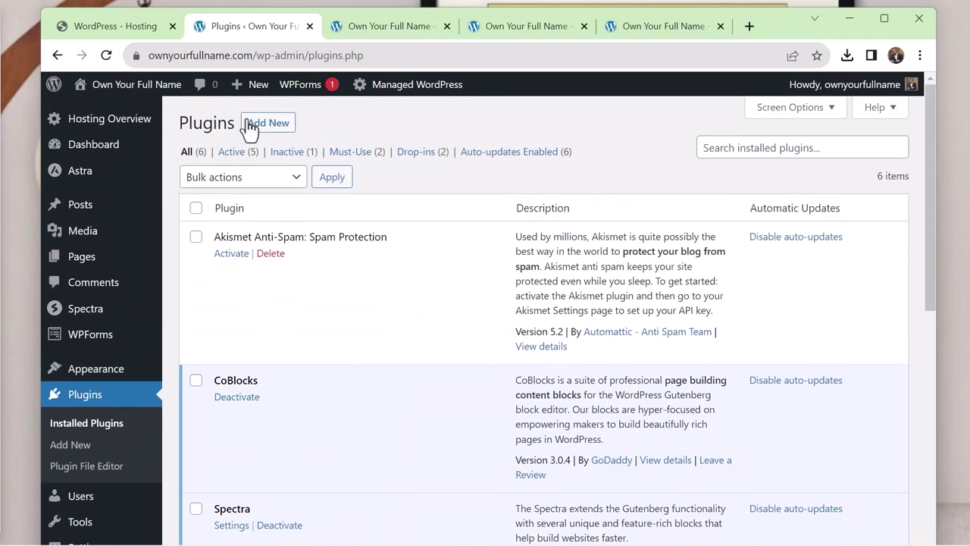
{"action": "left_click", "coordinate": [256, 126]}
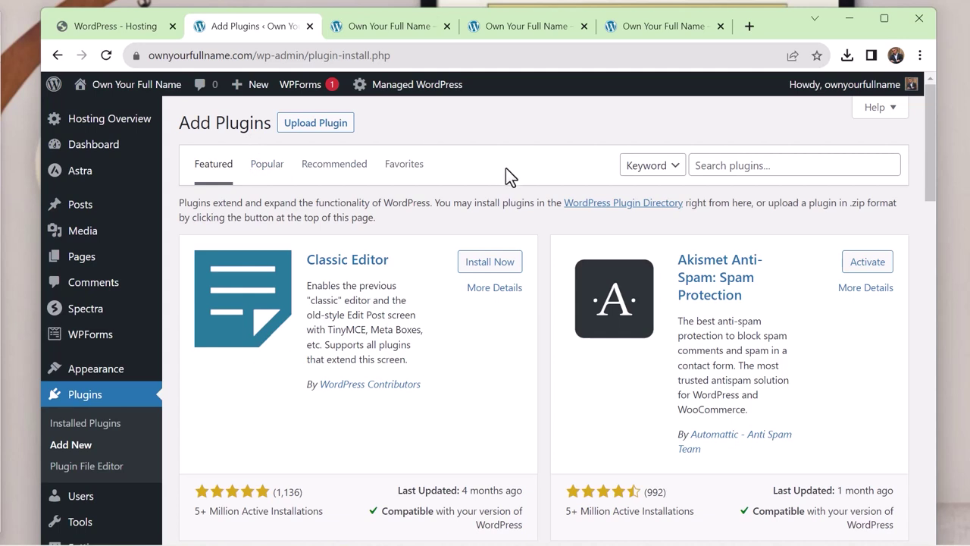
{"action": "left_click", "coordinate": [716, 168]}
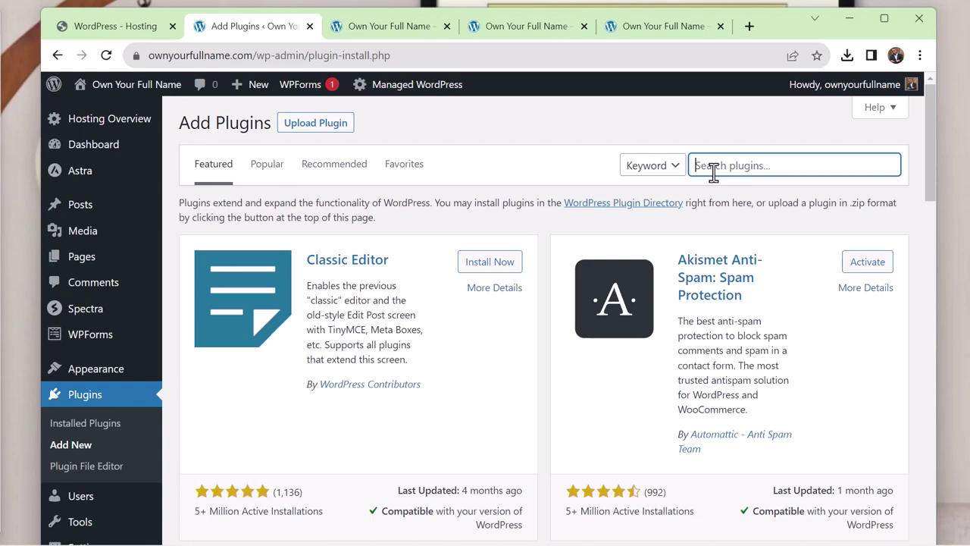
{"action": "scroll", "coordinate": [677, 195], "scroll_direction": "down", "scroll_amount": 6}
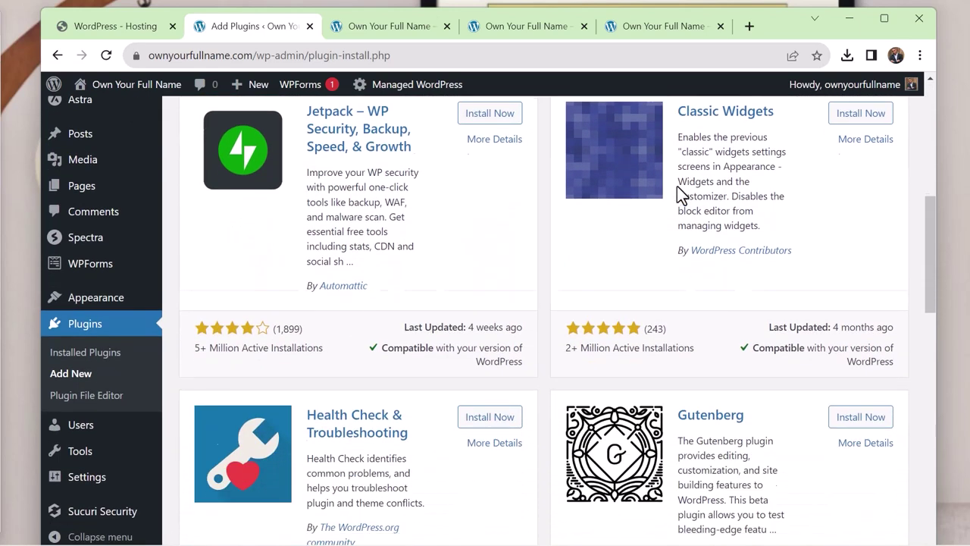
{"action": "scroll", "coordinate": [682, 195], "scroll_direction": "down", "scroll_amount": 6}
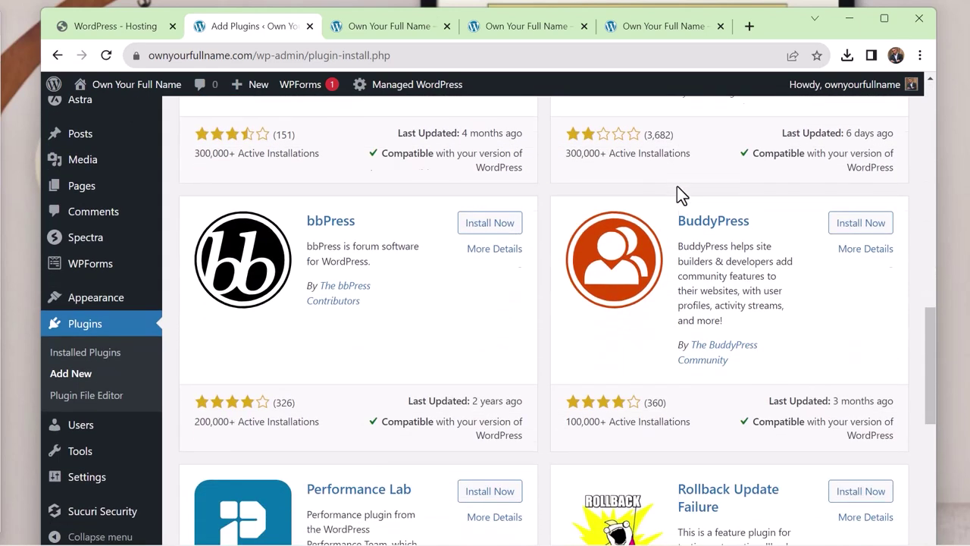
{"action": "scroll", "coordinate": [678, 189], "scroll_direction": "down", "scroll_amount": 2}
{"action": "scroll", "coordinate": [678, 190], "scroll_direction": "up", "scroll_amount": 14}
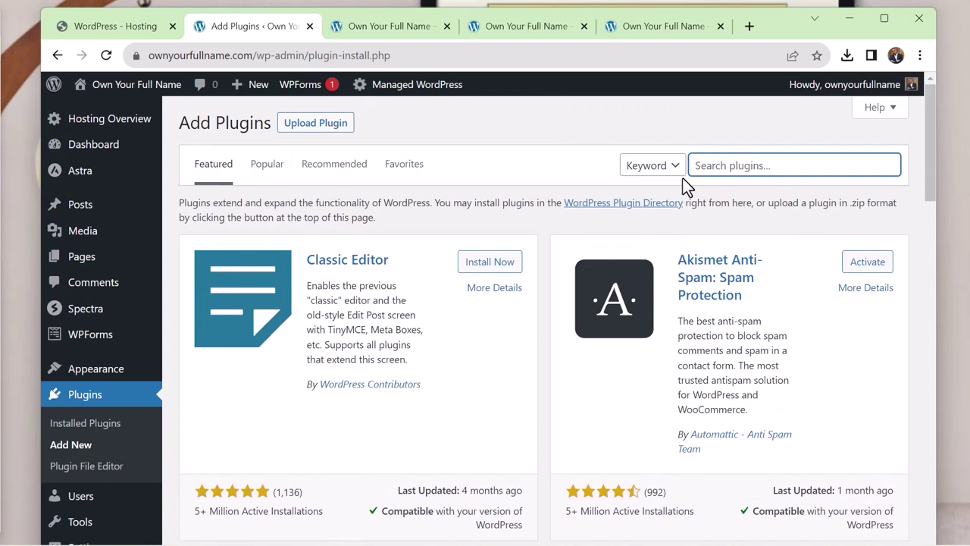
Step: Search for 'cmp', then install and activate CMP – Coming Soon & Maintenance
{"action": "type", "text": "cmp"}
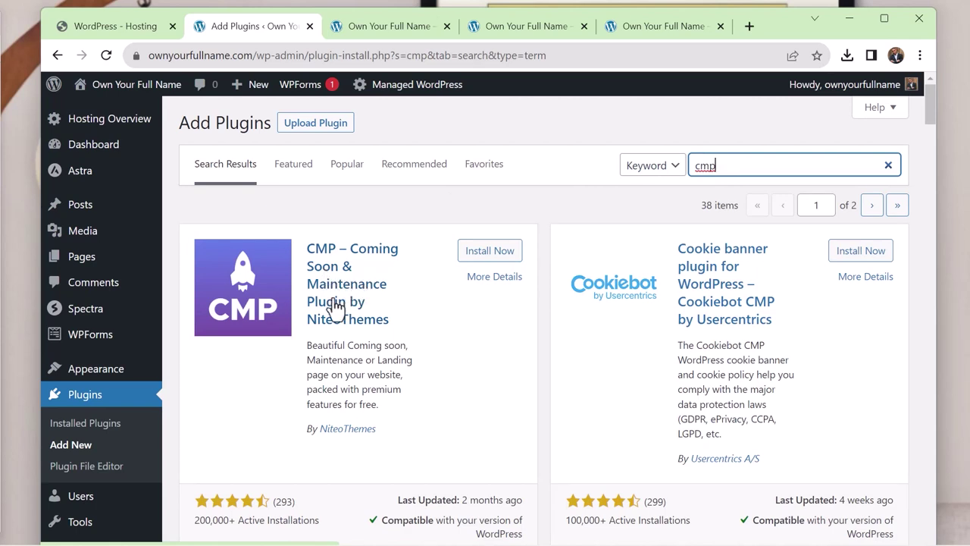
{"action": "left_click", "coordinate": [494, 252]}
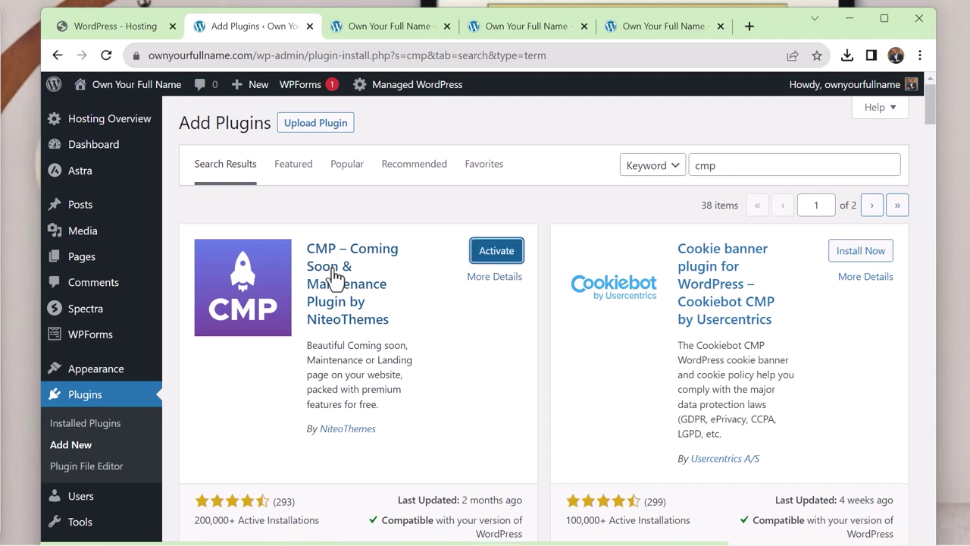
{"action": "left_click", "coordinate": [496, 256]}
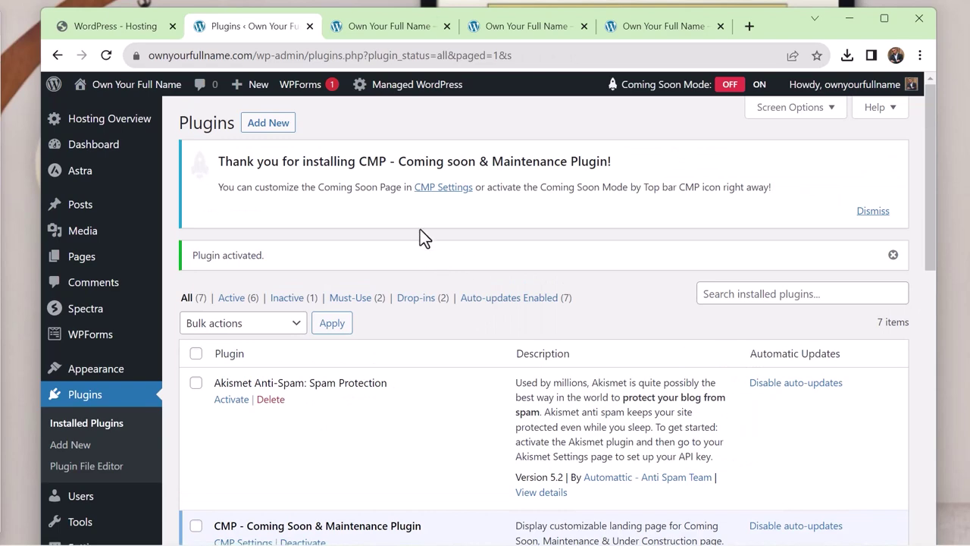
{"action": "scroll", "coordinate": [420, 229], "scroll_direction": "down", "scroll_amount": 2}
{"action": "scroll", "coordinate": [420, 229], "scroll_direction": "up", "scroll_amount": 2}
Step: Activate the COUNTDOWN theme in CMP Basic Settings and scroll its Content settings to Graphic Background
{"action": "mouse_move", "coordinate": [652, 85]}
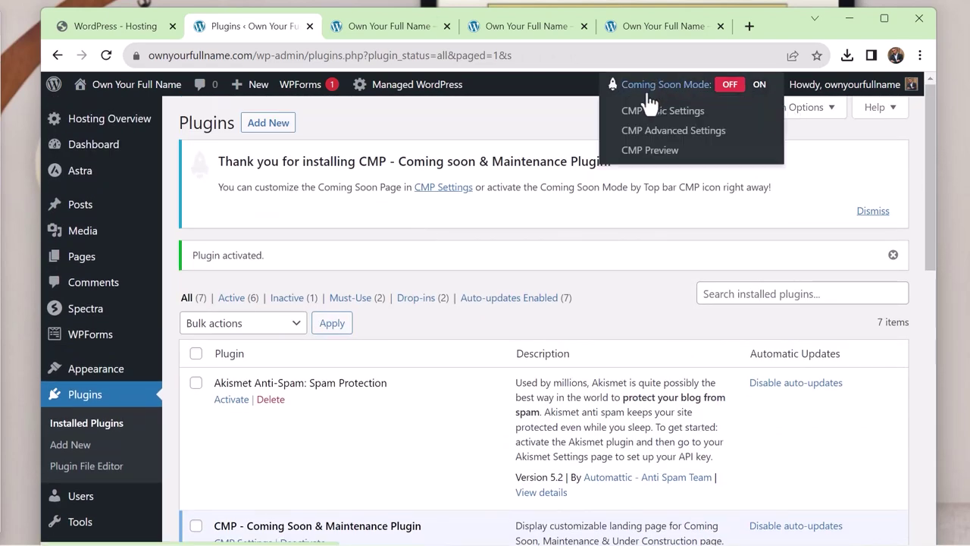
{"action": "left_click", "coordinate": [643, 114]}
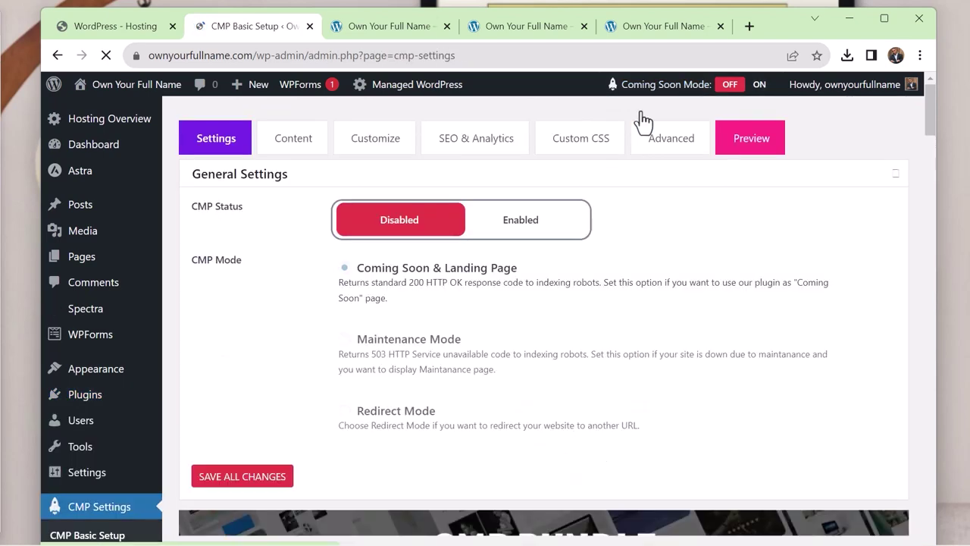
{"action": "scroll", "coordinate": [350, 162], "scroll_direction": "down", "scroll_amount": 2}
{"action": "scroll", "coordinate": [351, 162], "scroll_direction": "down", "scroll_amount": 4}
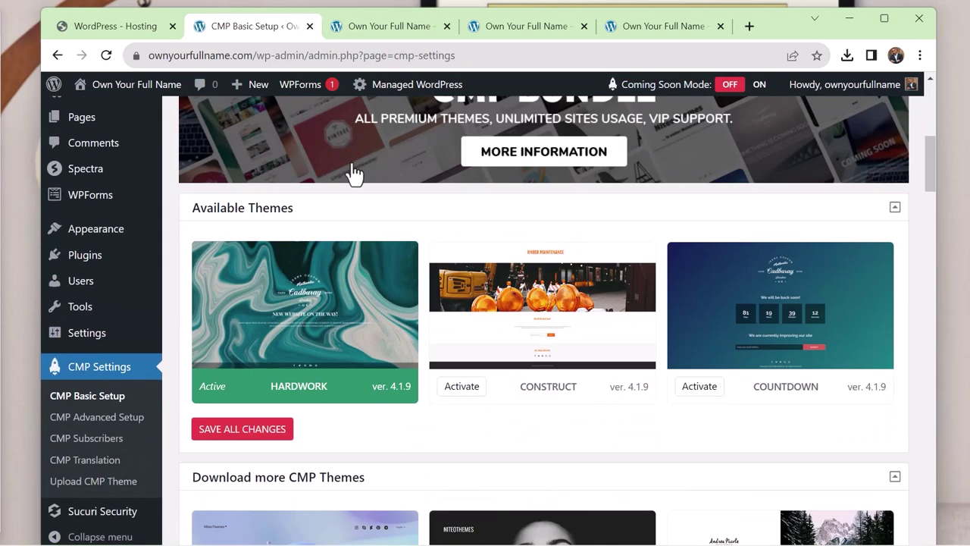
{"action": "left_click", "coordinate": [700, 386]}
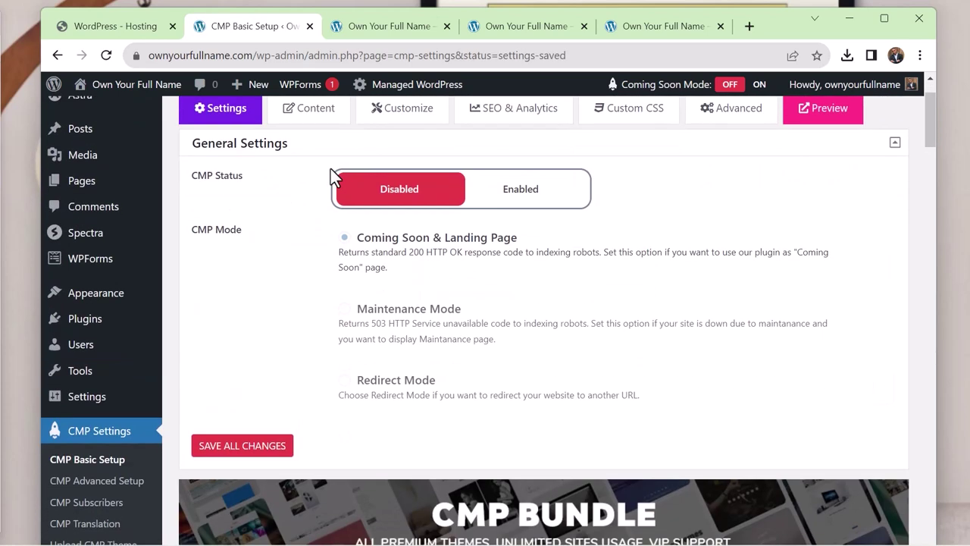
{"action": "left_click", "coordinate": [322, 190]}
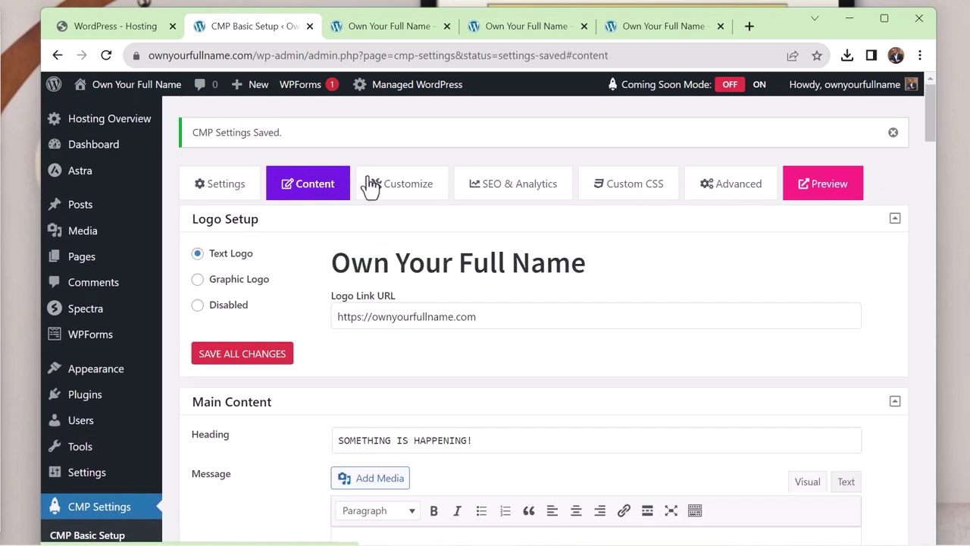
{"action": "scroll", "coordinate": [404, 180], "scroll_direction": "down", "scroll_amount": 3}
{"action": "scroll", "coordinate": [404, 175], "scroll_direction": "down", "scroll_amount": 6}
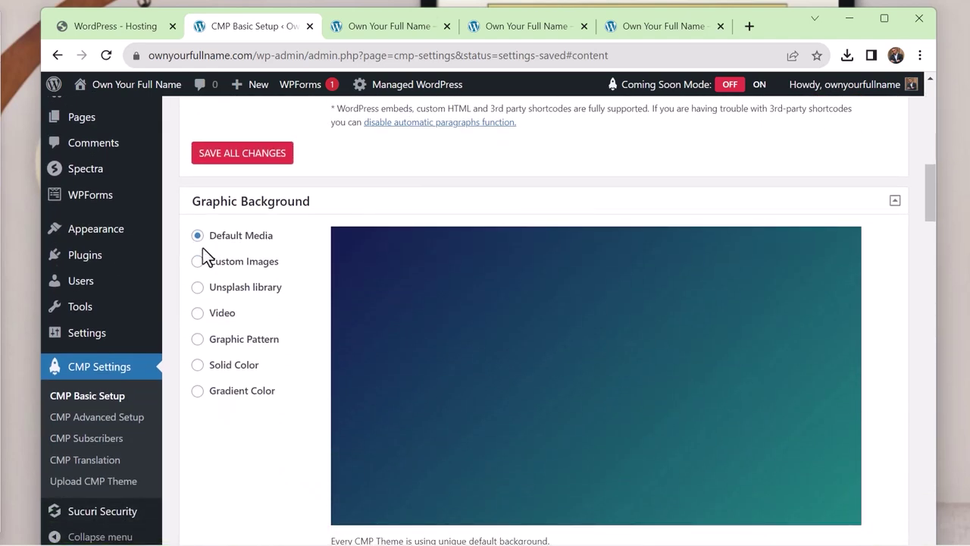
Step: Set the coming-soon background to the woman-on-phone photo from the Media Library
{"action": "left_click", "coordinate": [197, 262]}
{"action": "left_click", "coordinate": [391, 241]}
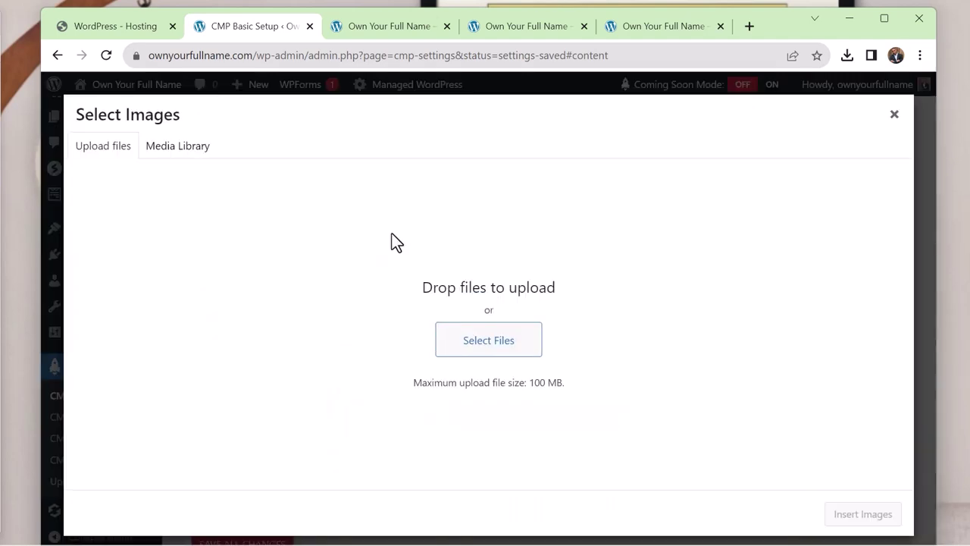
{"action": "left_click", "coordinate": [183, 147]}
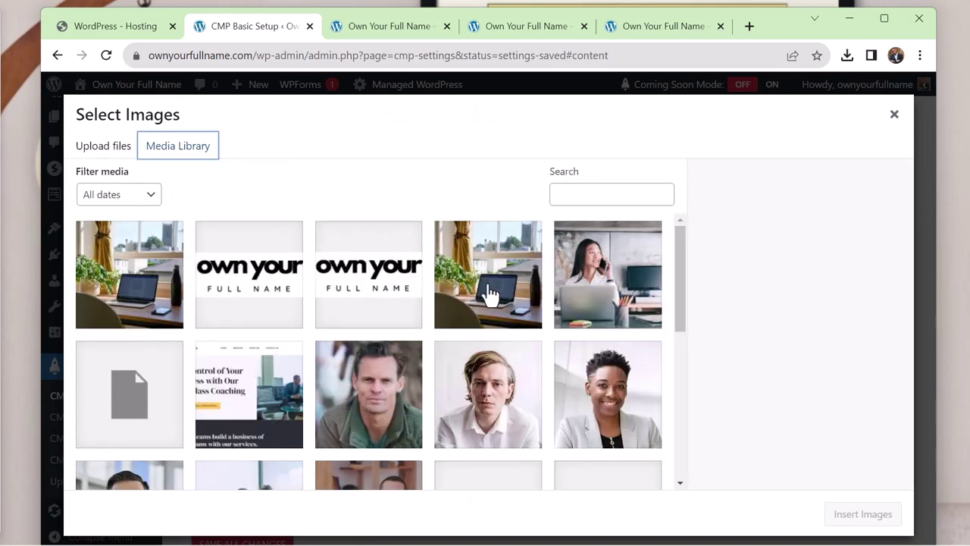
{"action": "left_click", "coordinate": [609, 291]}
{"action": "left_click", "coordinate": [879, 520]}
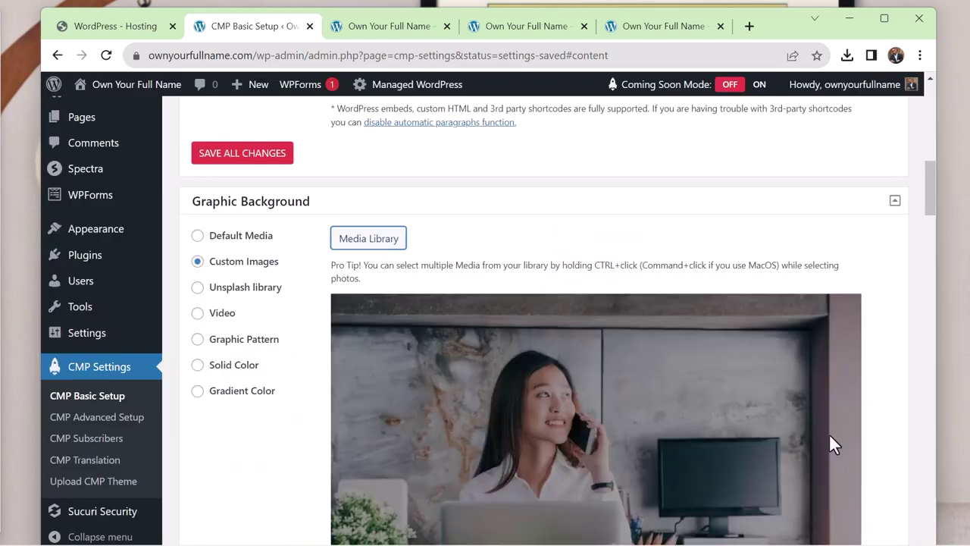
Step: Delete the default 'Made by NiteoThemes with love.' footer copyright text
{"action": "scroll", "coordinate": [672, 296], "scroll_direction": "down", "scroll_amount": 8}
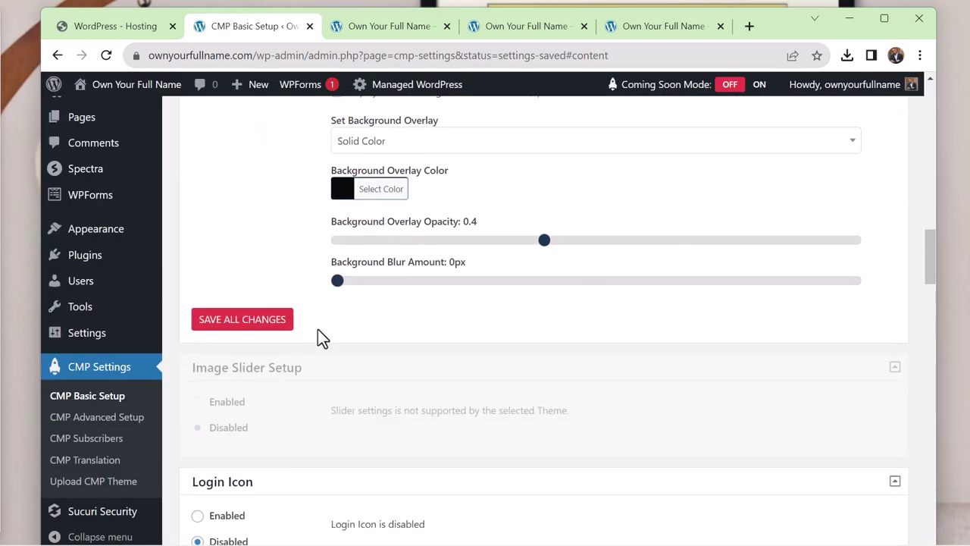
{"action": "scroll", "coordinate": [318, 330], "scroll_direction": "down", "scroll_amount": 3}
{"action": "scroll", "coordinate": [312, 331], "scroll_direction": "down", "scroll_amount": 8}
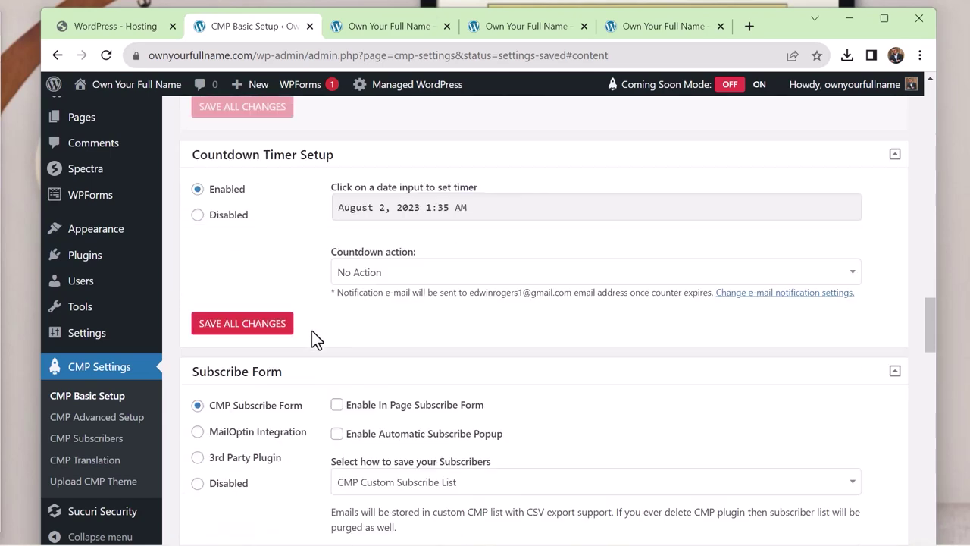
{"action": "scroll", "coordinate": [312, 330], "scroll_direction": "down", "scroll_amount": 7}
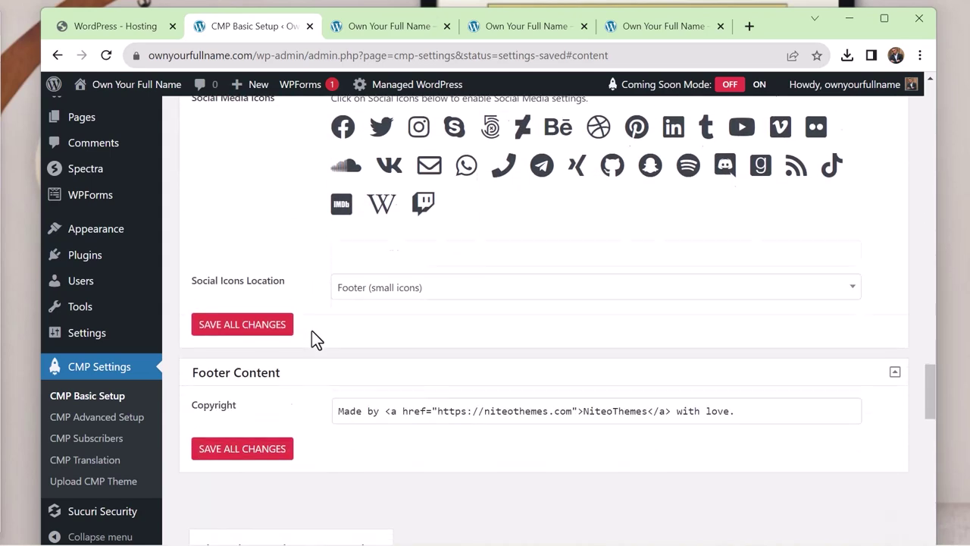
{"action": "left_click_drag", "start_coordinate": [771, 258], "coordinate": [514, 250]}
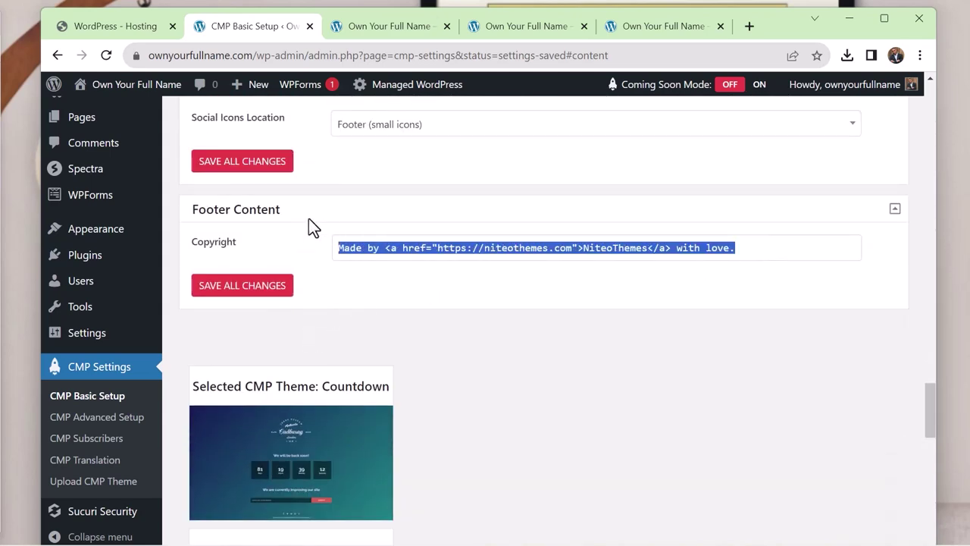
{"action": "key", "text": "Delete"}
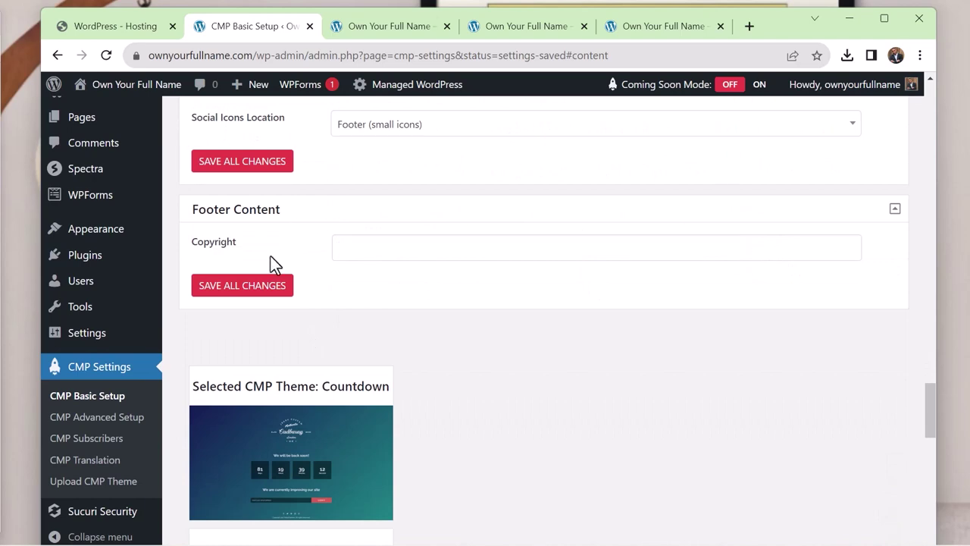
{"action": "left_click", "coordinate": [254, 296]}
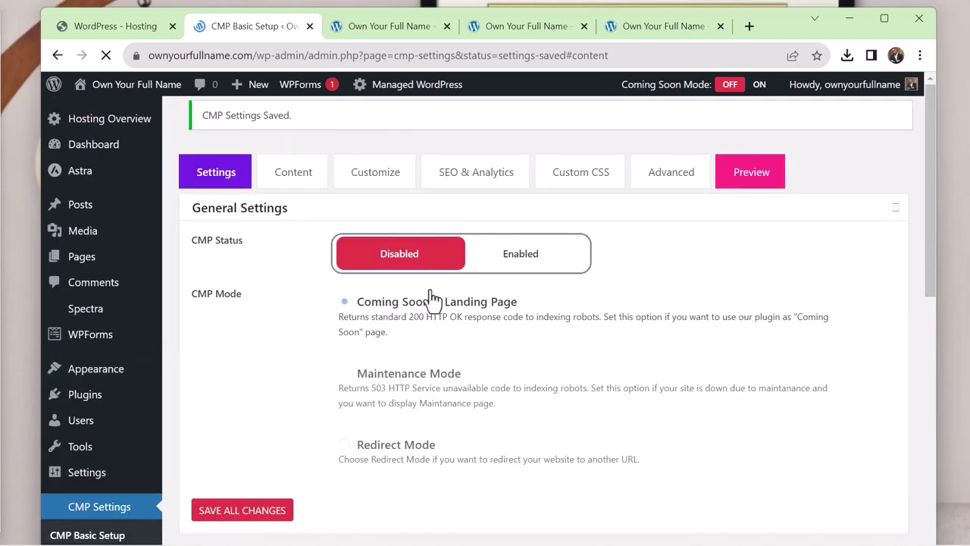
{"action": "scroll", "coordinate": [430, 288], "scroll_direction": "down", "scroll_amount": 20}
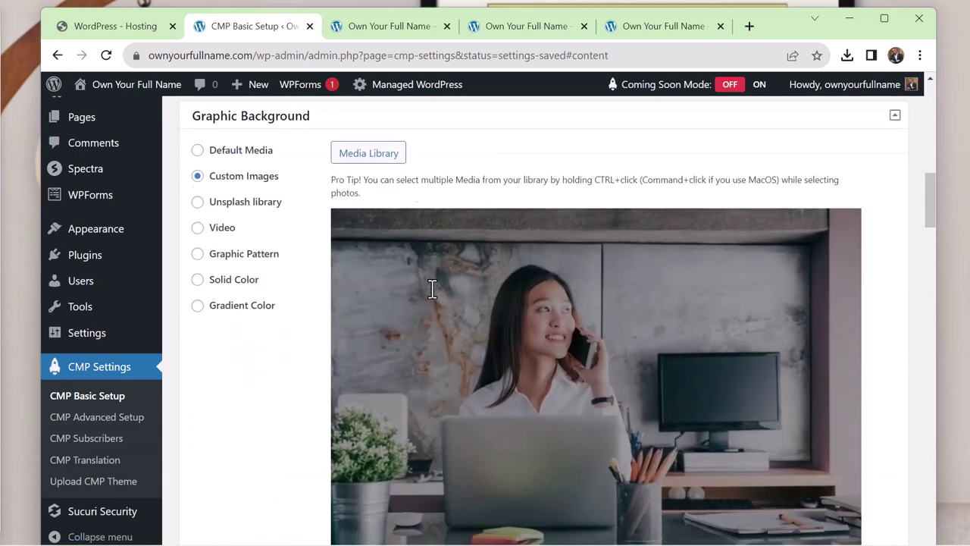
{"action": "scroll", "coordinate": [432, 288], "scroll_direction": "down", "scroll_amount": 6}
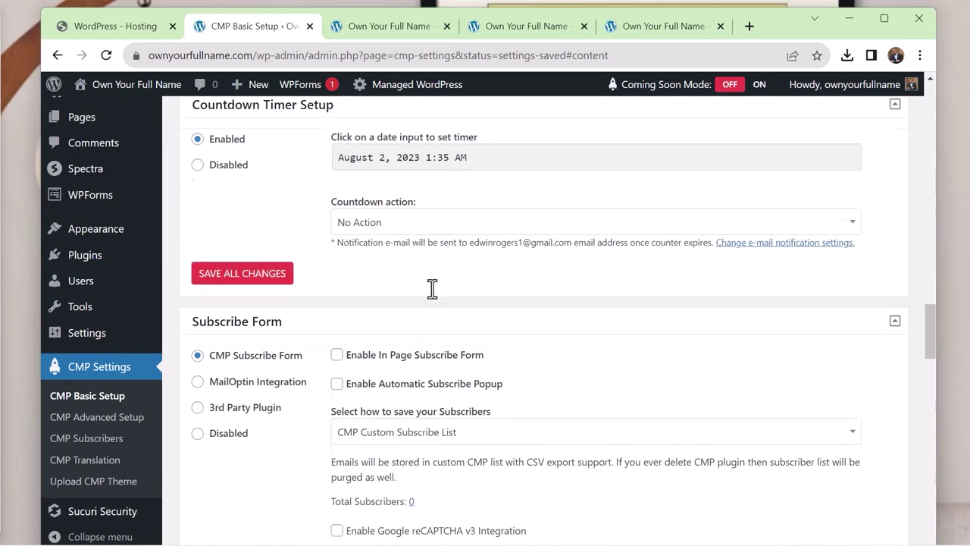
{"action": "left_click", "coordinate": [198, 165]}
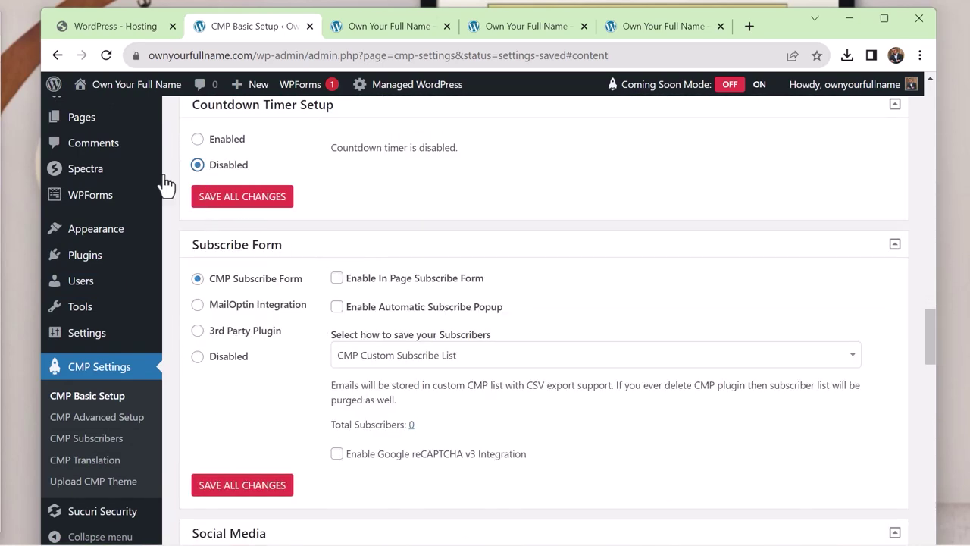
{"action": "left_click", "coordinate": [198, 139]}
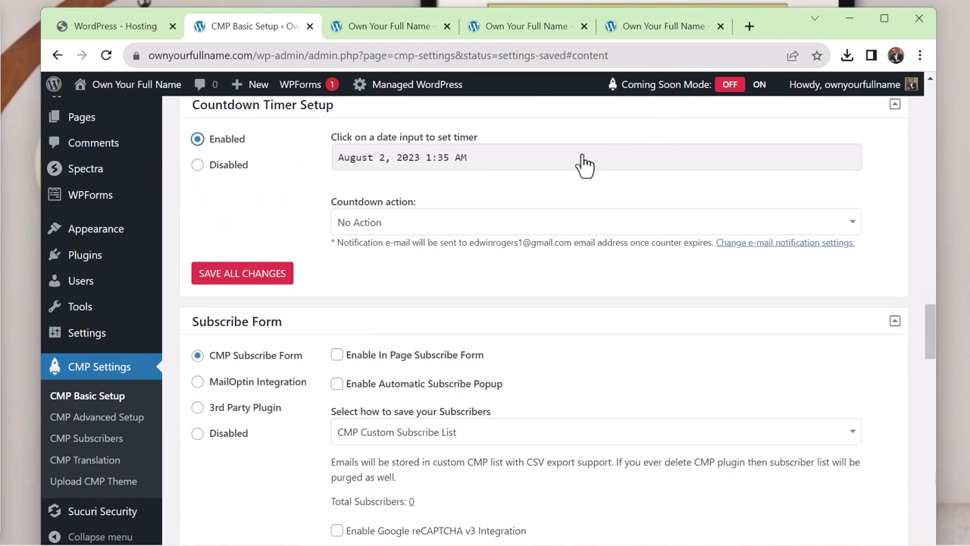
{"action": "scroll", "coordinate": [530, 189], "scroll_direction": "down", "scroll_amount": 20}
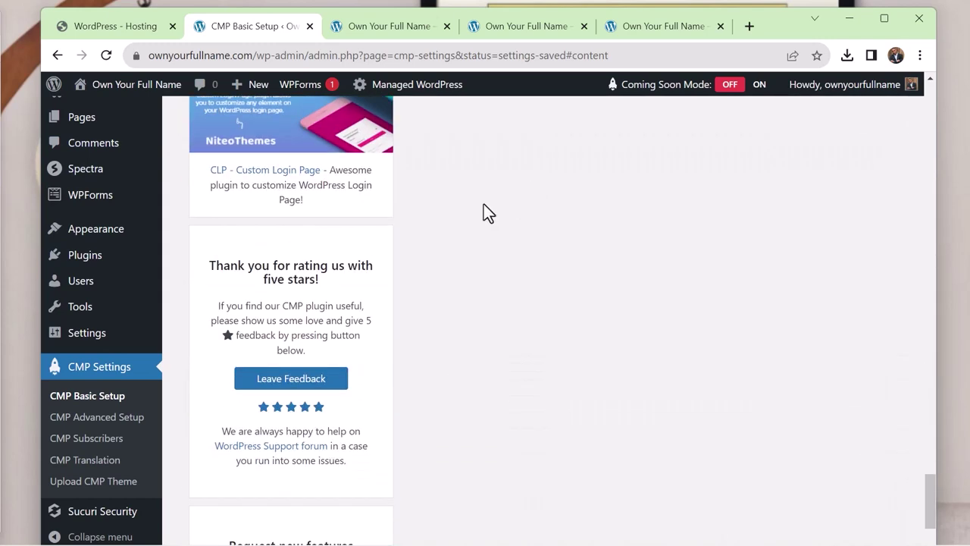
{"action": "scroll", "coordinate": [485, 201], "scroll_direction": "up", "scroll_amount": 10}
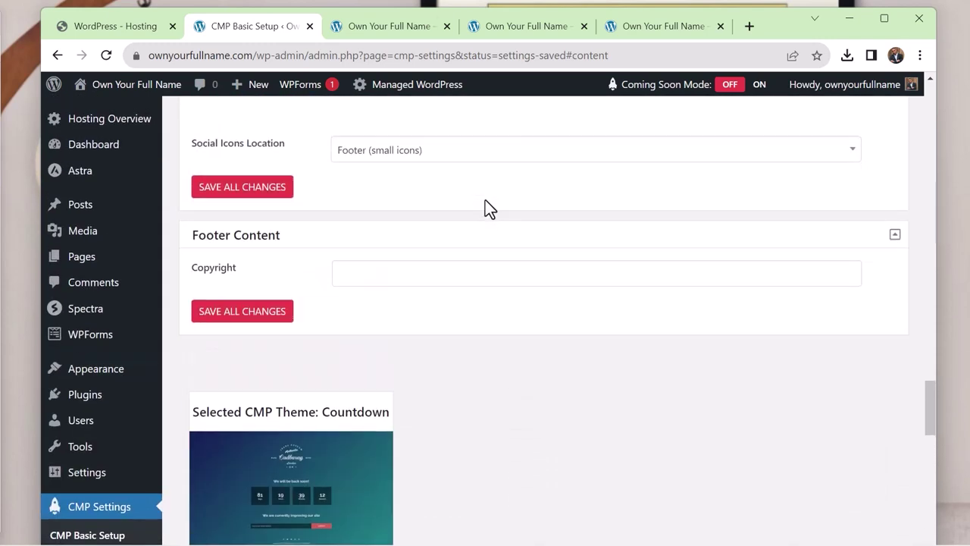
{"action": "scroll", "coordinate": [485, 200], "scroll_direction": "up", "scroll_amount": 2}
{"action": "left_click", "coordinate": [236, 262]}
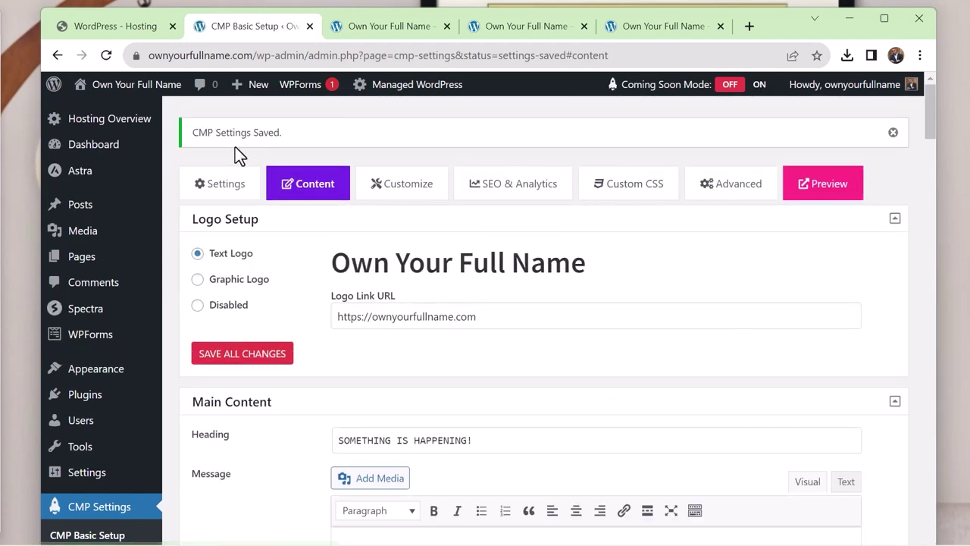
Step: Preview the coming-soon page, then replace its background with the window-side desk photo
{"action": "left_click", "coordinate": [823, 185]}
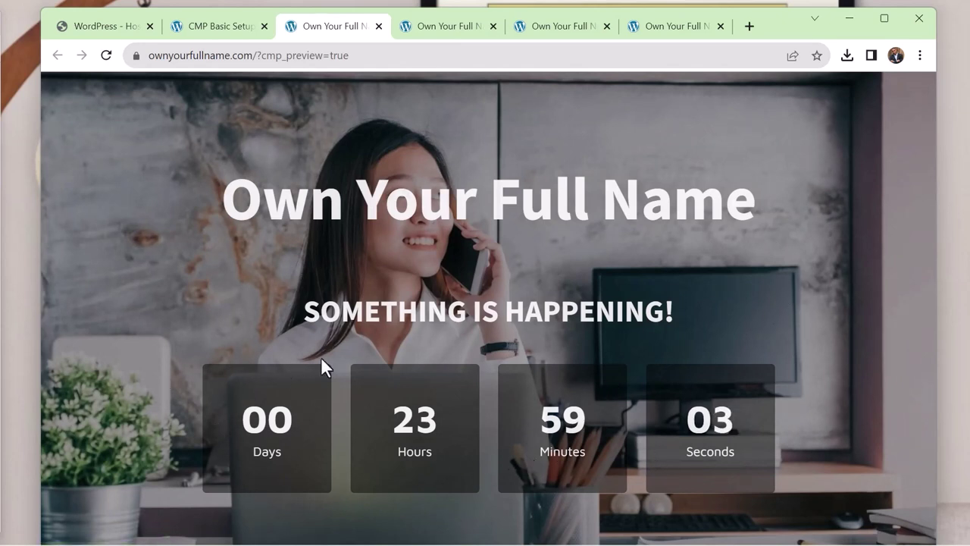
{"action": "left_click", "coordinate": [211, 27]}
{"action": "scroll", "coordinate": [507, 197], "scroll_direction": "down", "scroll_amount": 11}
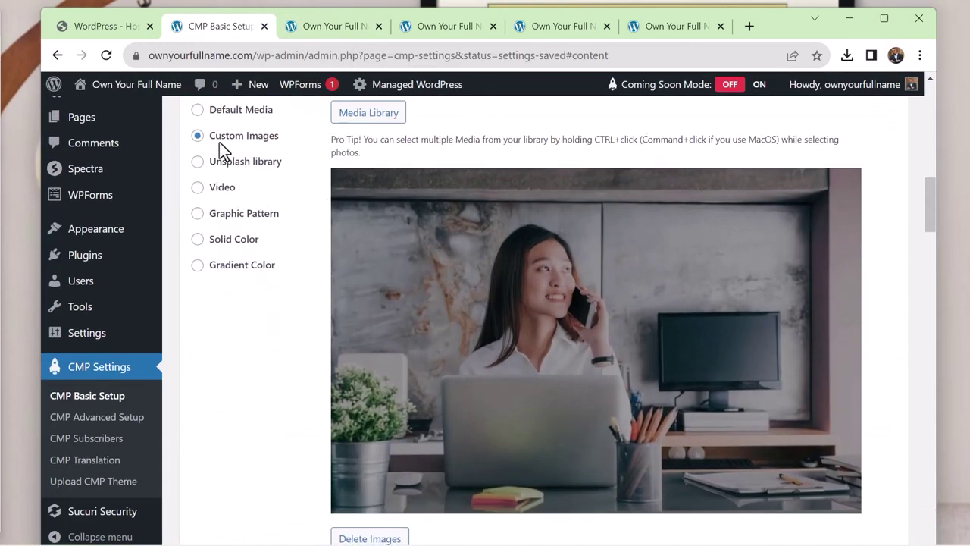
{"action": "left_click", "coordinate": [368, 113]}
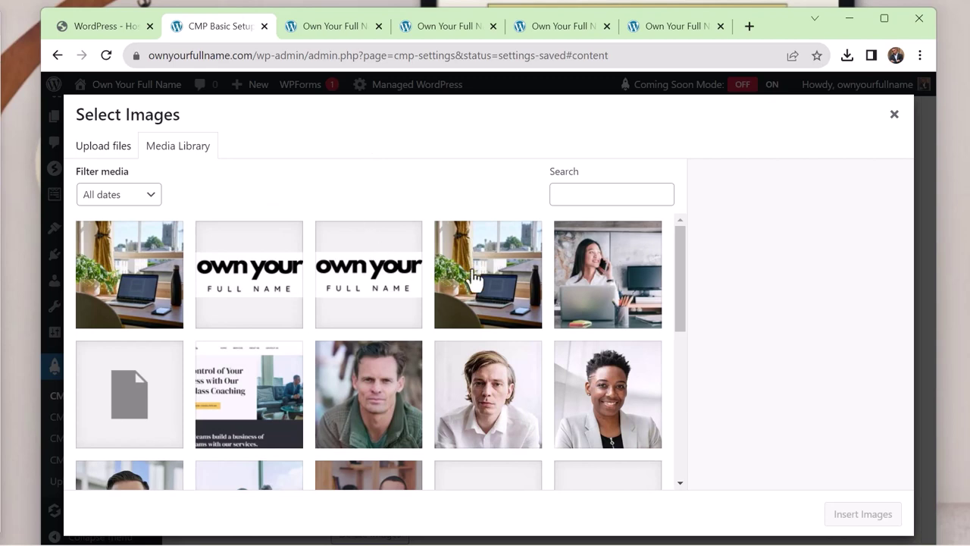
{"action": "left_click", "coordinate": [476, 279]}
{"action": "left_click", "coordinate": [866, 518]}
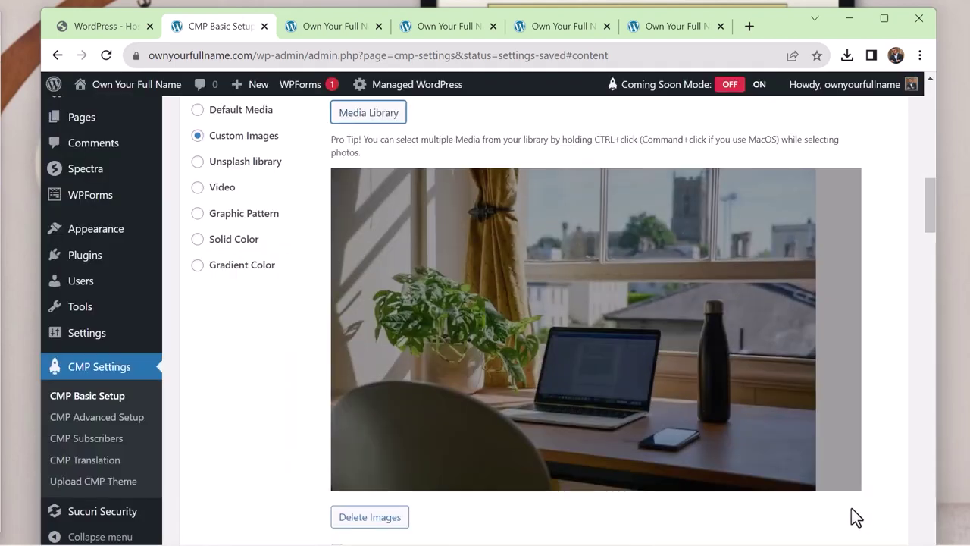
Step: Set the Countdown Timer to Disabled and save the CMP settings
{"action": "scroll", "coordinate": [489, 241], "scroll_direction": "down", "scroll_amount": 10}
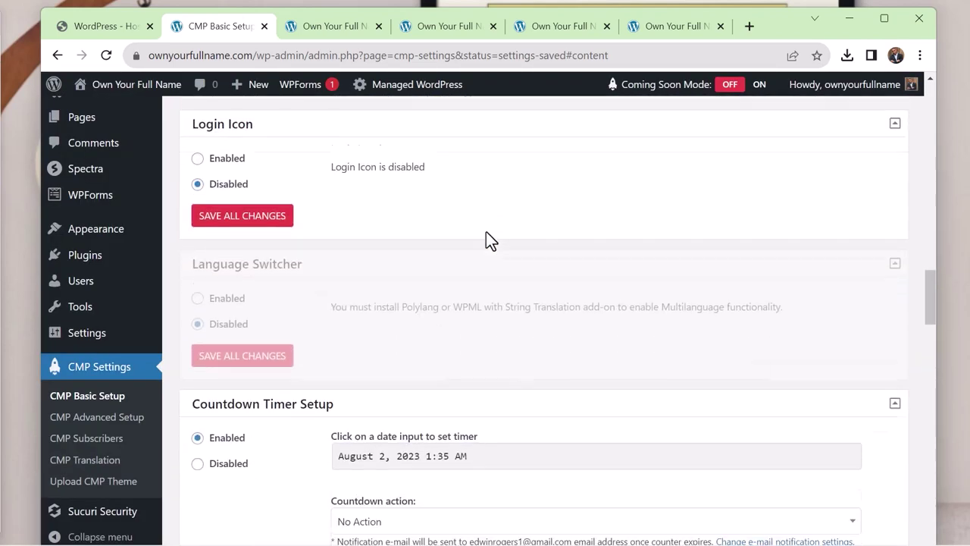
{"action": "scroll", "coordinate": [485, 235], "scroll_direction": "up", "scroll_amount": 1}
{"action": "scroll", "coordinate": [455, 258], "scroll_direction": "down", "scroll_amount": 1}
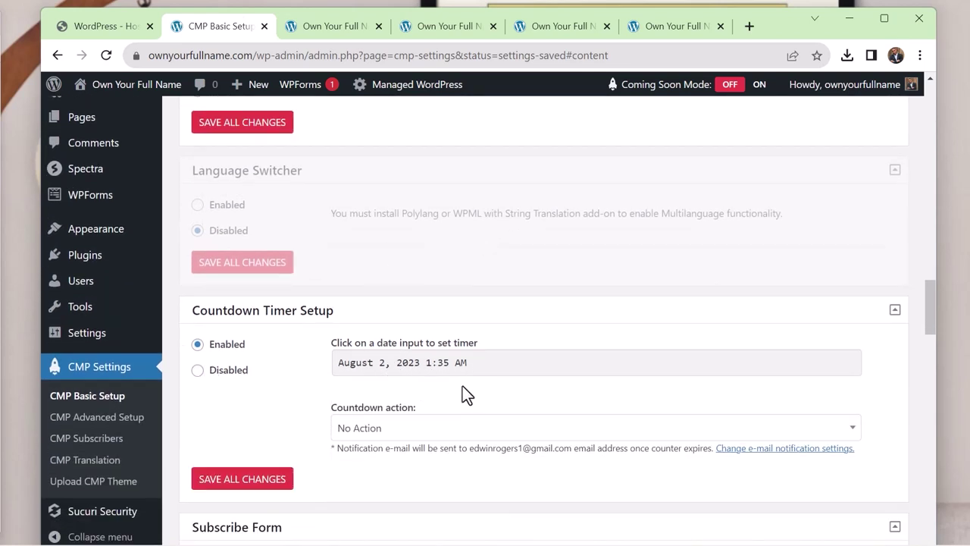
{"action": "left_click", "coordinate": [197, 371]}
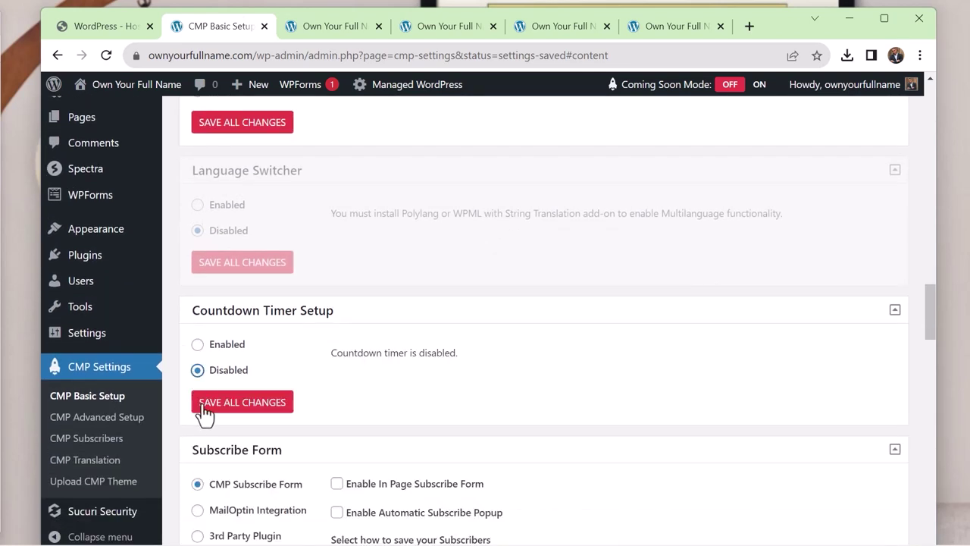
{"action": "left_click", "coordinate": [257, 411]}
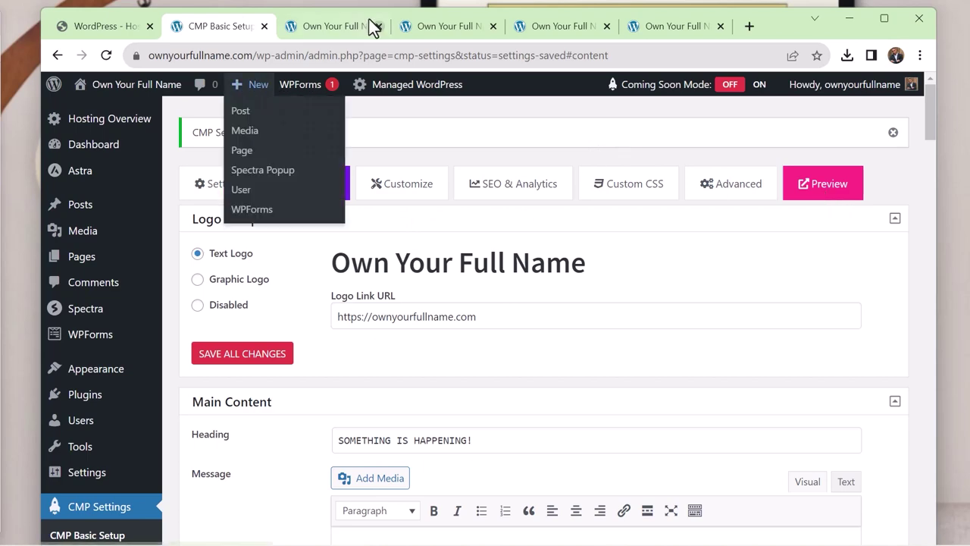
Step: Reload the coming-soon preview to check the changes, then look over the live homepage
{"action": "left_click", "coordinate": [339, 27]}
{"action": "left_click", "coordinate": [105, 58]}
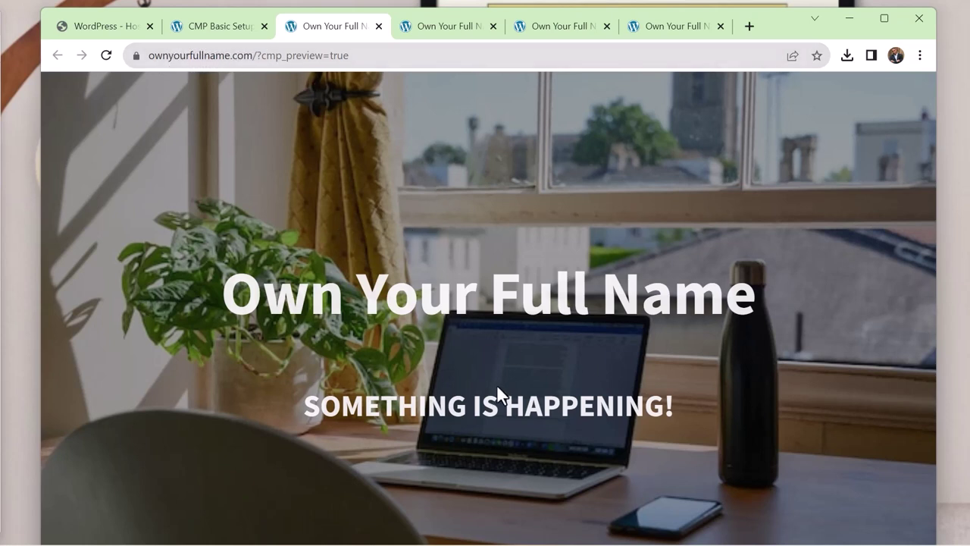
{"action": "left_click", "coordinate": [450, 26]}
{"action": "scroll", "coordinate": [209, 227], "scroll_direction": "down", "scroll_amount": 20}
{"action": "scroll", "coordinate": [338, 342], "scroll_direction": "up", "scroll_amount": 20}
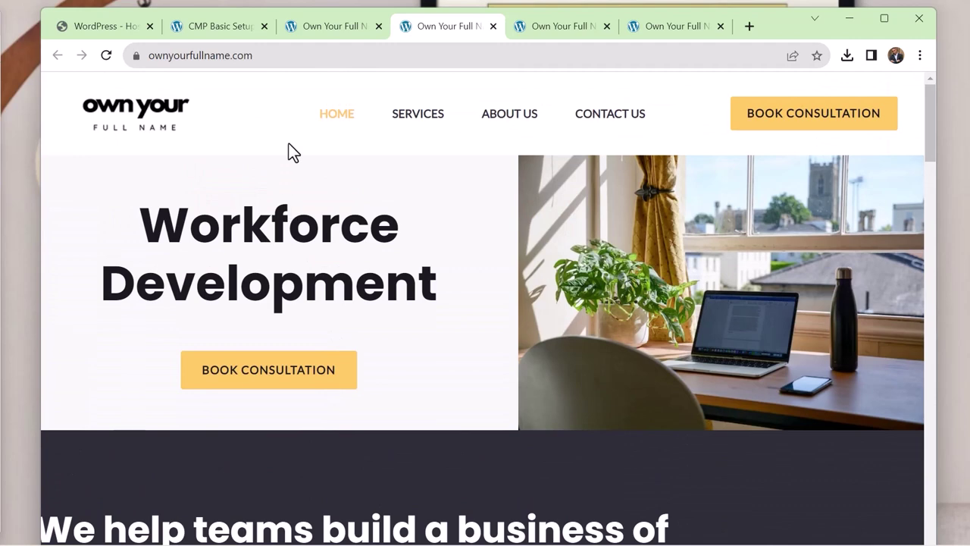
Step: Revisit the coming-soon preview and the CMP settings page
{"action": "left_click", "coordinate": [331, 31]}
{"action": "left_click", "coordinate": [237, 30]}
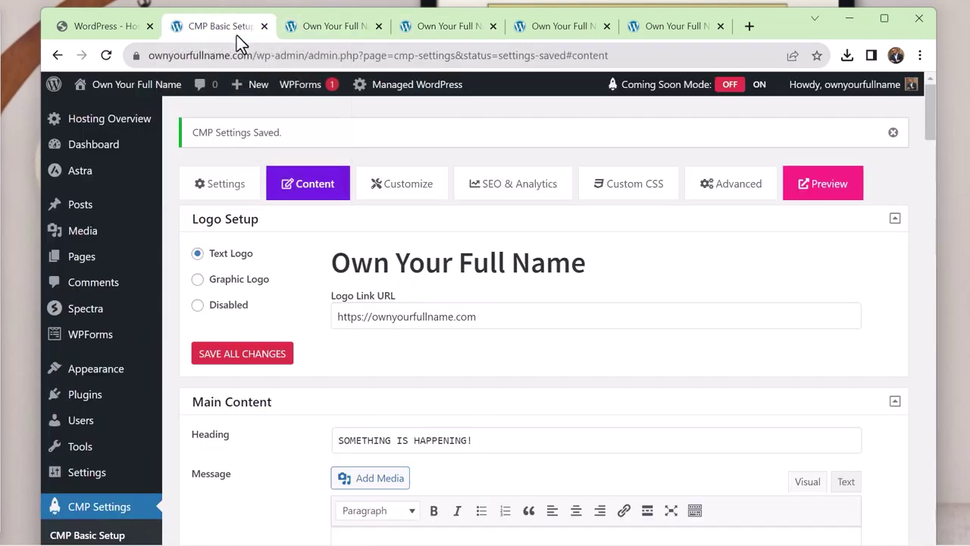
{"action": "scroll", "coordinate": [394, 309], "scroll_direction": "down", "scroll_amount": 1}
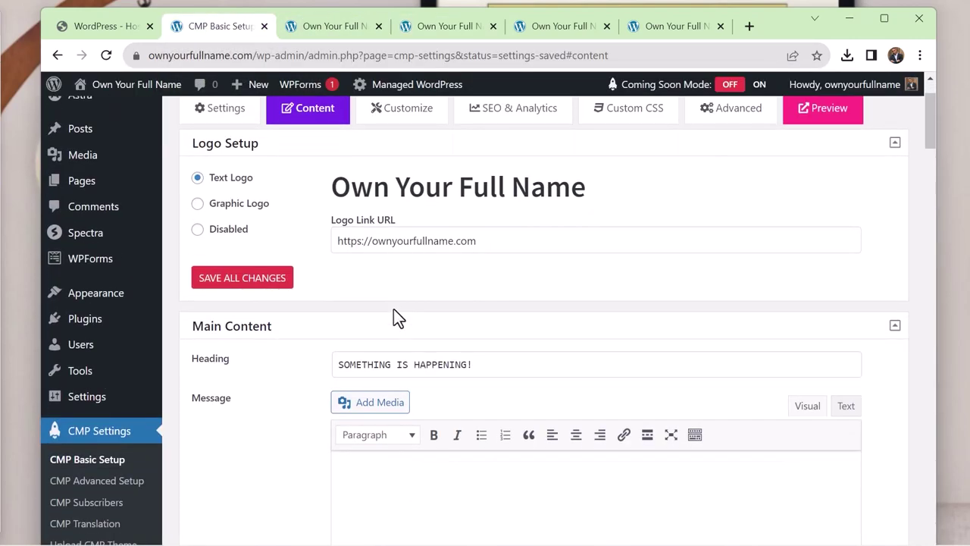
{"action": "scroll", "coordinate": [393, 308], "scroll_direction": "up", "scroll_amount": 1}
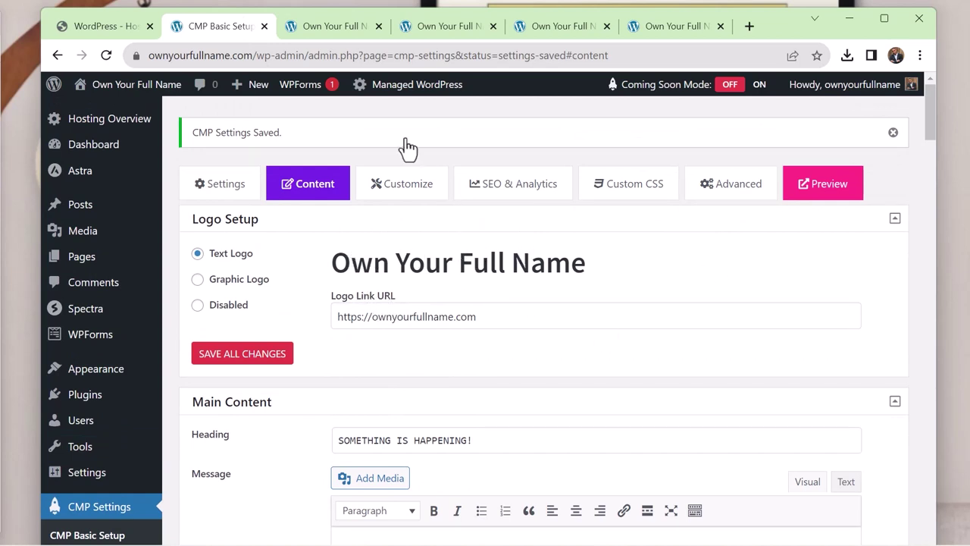
Step: Return to the live homepage and narrow the browser window so the header reflows
{"action": "left_click", "coordinate": [431, 29]}
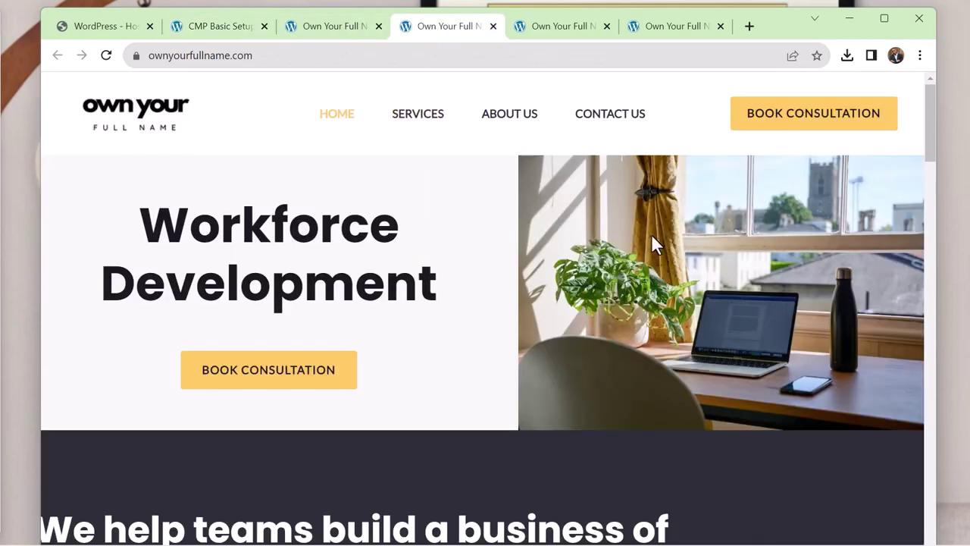
{"action": "scroll", "coordinate": [651, 235], "scroll_direction": "down", "scroll_amount": 10}
{"action": "scroll", "coordinate": [555, 245], "scroll_direction": "down", "scroll_amount": 2}
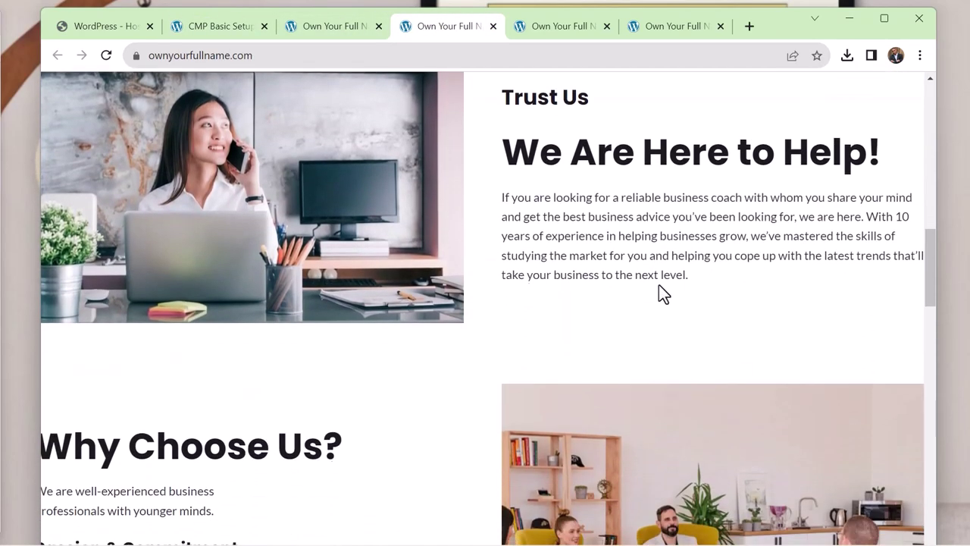
{"action": "scroll", "coordinate": [657, 292], "scroll_direction": "down", "scroll_amount": 3}
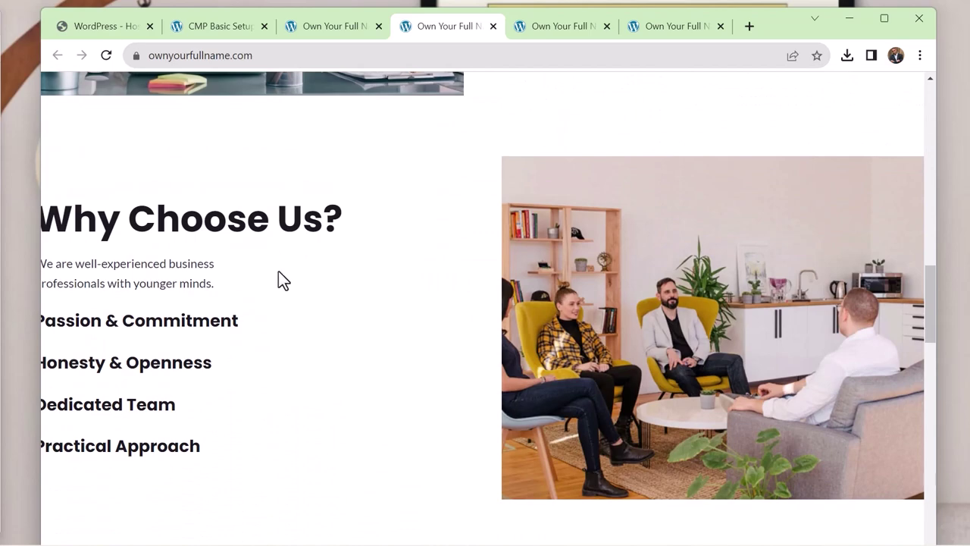
{"action": "left_click_drag", "start_coordinate": [36, 298], "coordinate": [214, 340]}
{"action": "scroll", "coordinate": [460, 275], "scroll_direction": "up", "scroll_amount": 15}
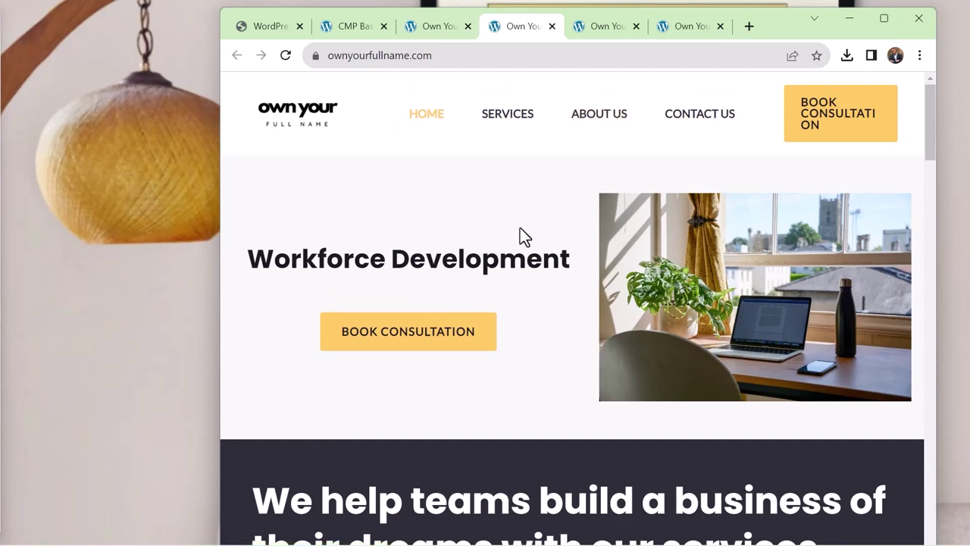
Step: Visit the live site from the CMP settings admin bar and launch Customize
{"action": "scroll", "coordinate": [545, 322], "scroll_direction": "down", "scroll_amount": 7}
{"action": "scroll", "coordinate": [545, 318], "scroll_direction": "up", "scroll_amount": 7}
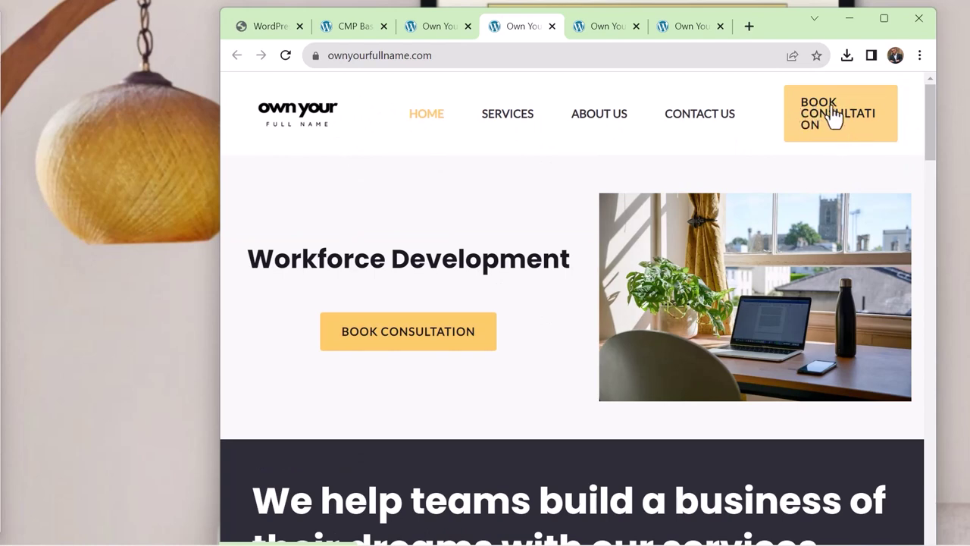
{"action": "left_click", "coordinate": [437, 30]}
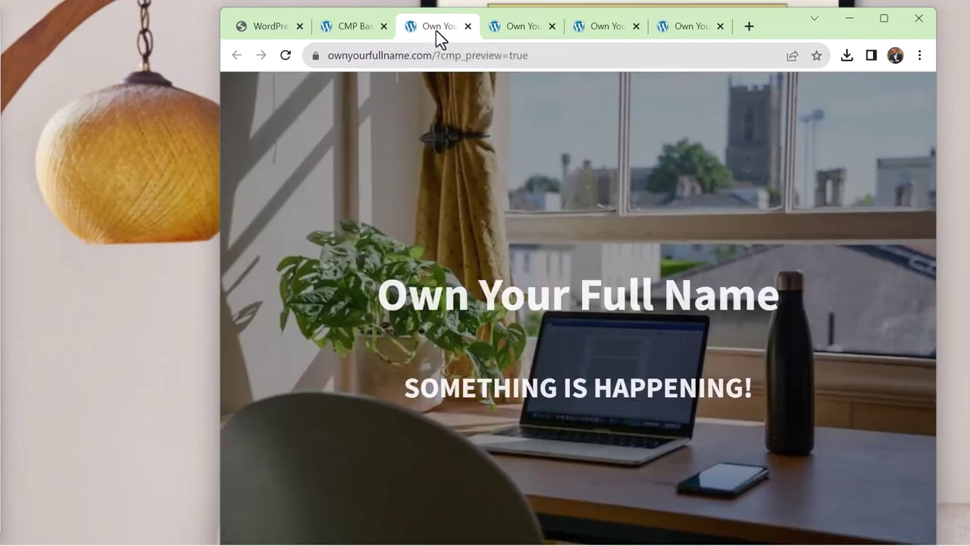
{"action": "left_click", "coordinate": [319, 30]}
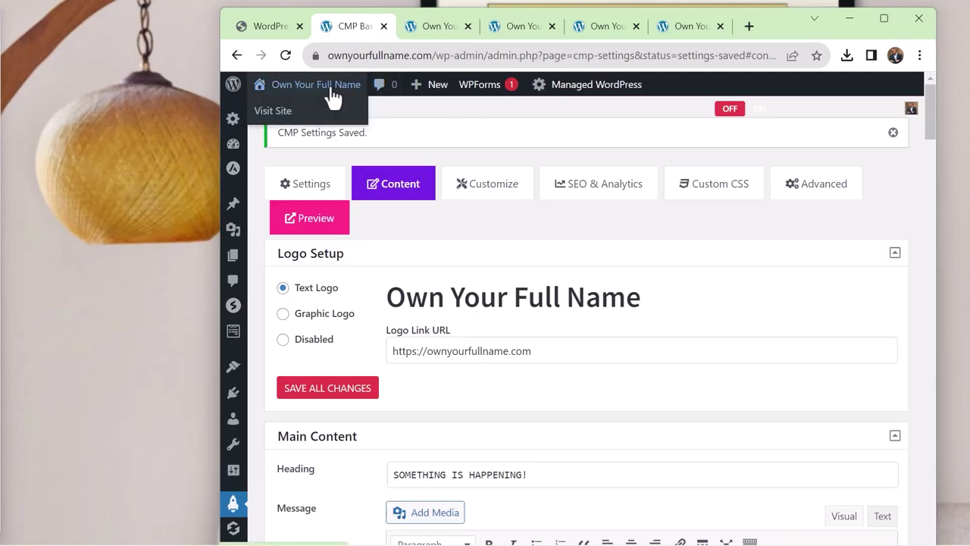
{"action": "left_click", "coordinate": [273, 110]}
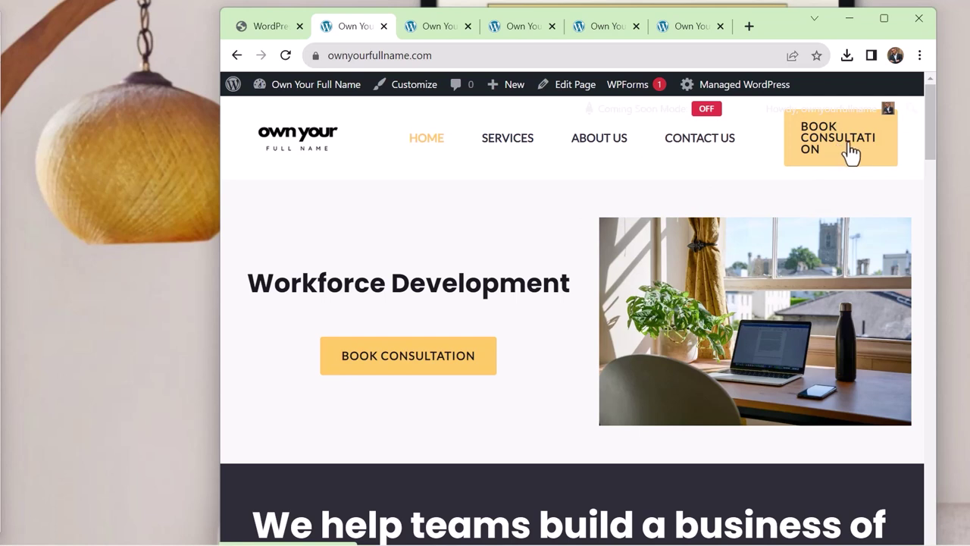
{"action": "left_click", "coordinate": [421, 89]}
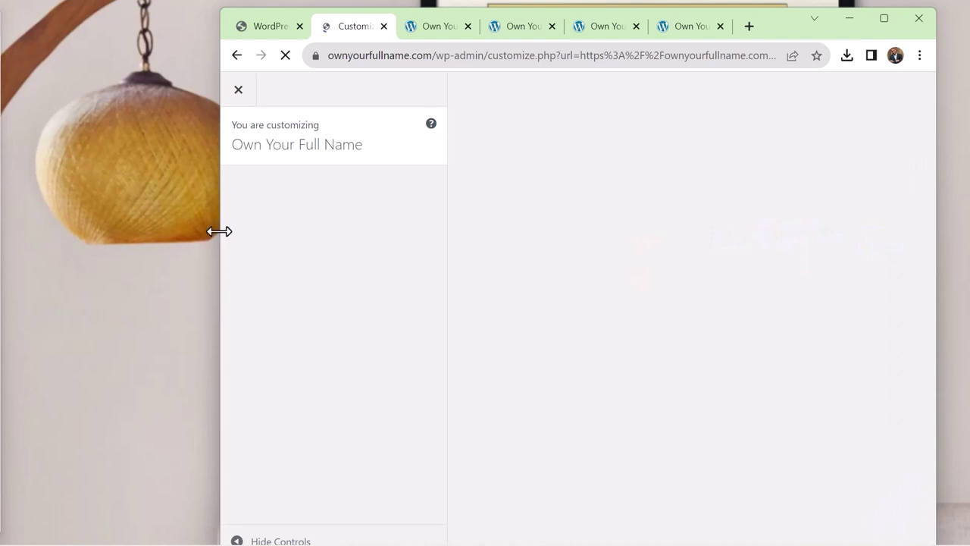
Step: Widen the window, change the header button text from 'Book Consultation' to 'Book', and publish
{"action": "left_click_drag", "start_coordinate": [218, 232], "coordinate": [30, 234]}
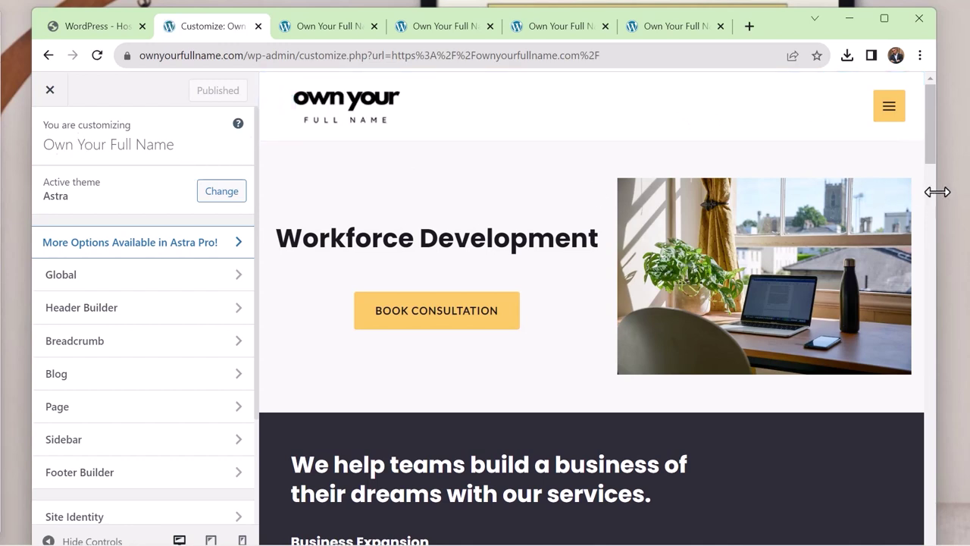
{"action": "left_click_drag", "start_coordinate": [935, 191], "coordinate": [961, 193]}
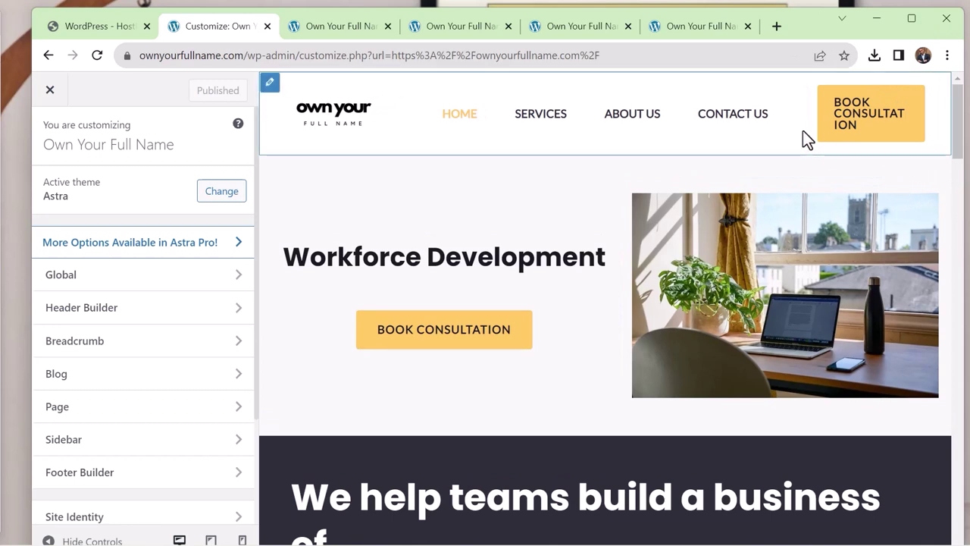
{"action": "left_click", "coordinate": [826, 88]}
{"action": "left_click", "coordinate": [89, 255]}
{"action": "double_click", "coordinate": [90, 256]}
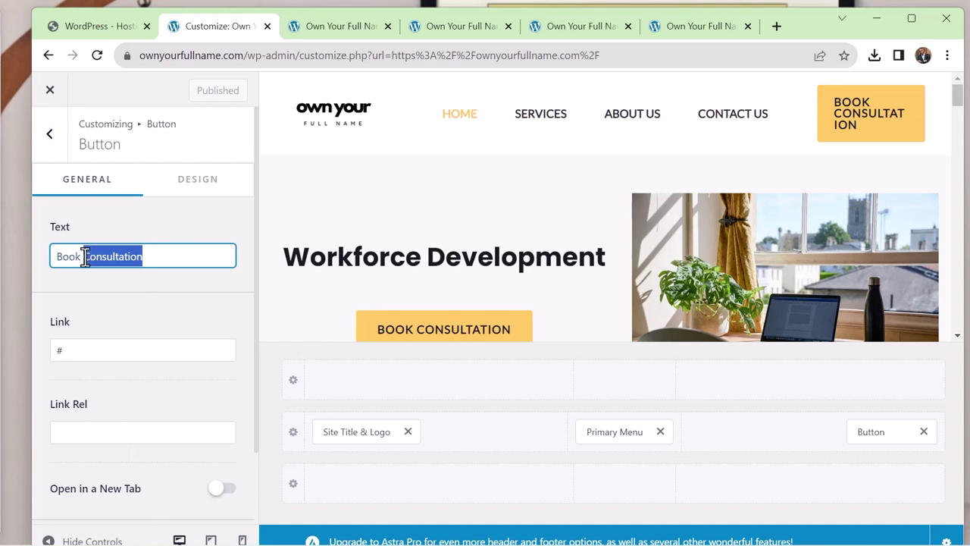
{"action": "key", "text": "BackSpace"}
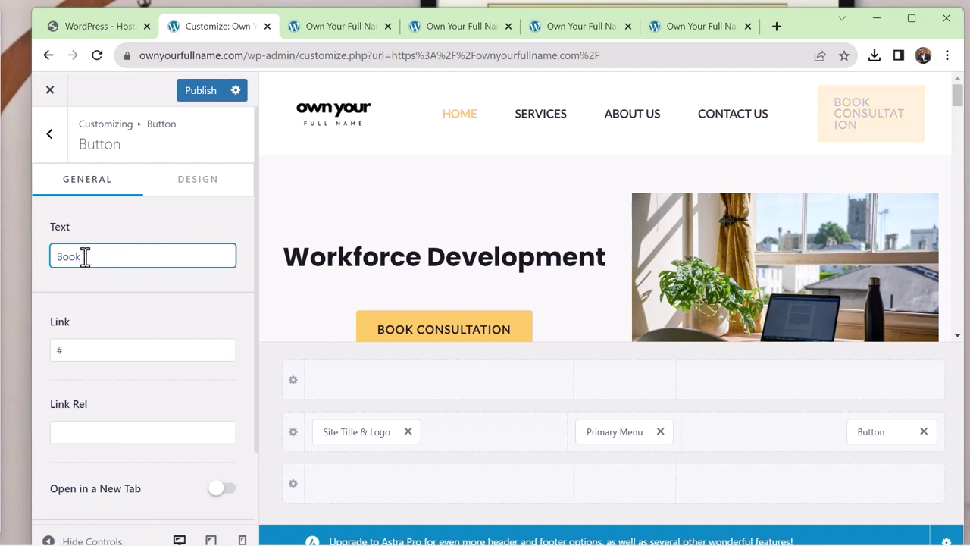
{"action": "left_click", "coordinate": [197, 97]}
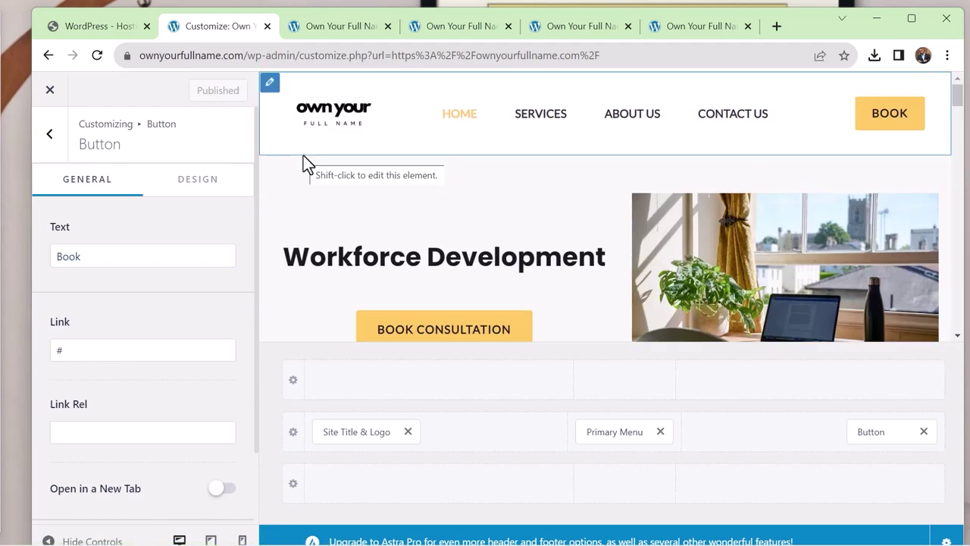
{"action": "scroll", "coordinate": [303, 155], "scroll_direction": "down", "scroll_amount": 5}
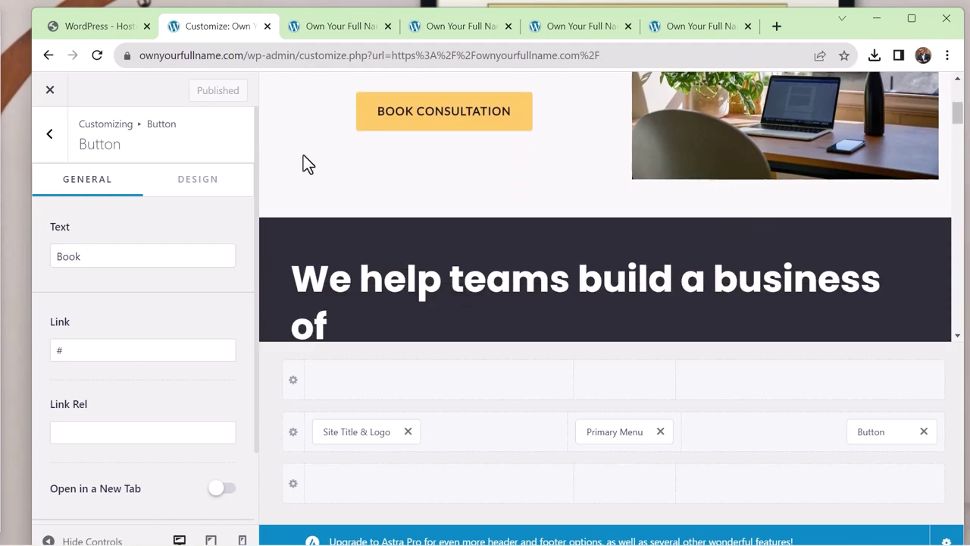
{"action": "scroll", "coordinate": [303, 153], "scroll_direction": "up", "scroll_amount": 2}
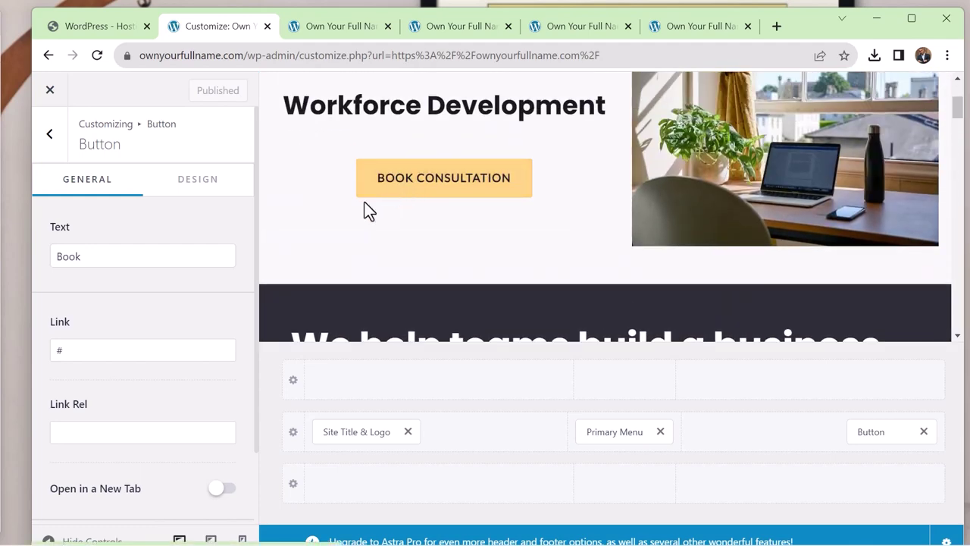
{"action": "scroll", "coordinate": [367, 232], "scroll_direction": "down", "scroll_amount": 8}
{"action": "scroll", "coordinate": [366, 232], "scroll_direction": "down", "scroll_amount": 2}
{"action": "scroll", "coordinate": [368, 241], "scroll_direction": "up", "scroll_amount": 12}
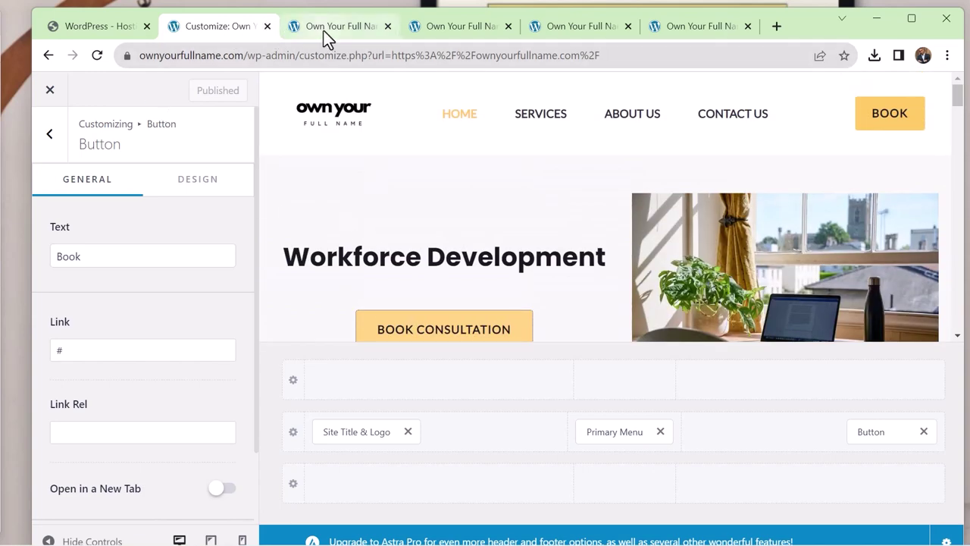
Step: Check the coming-soon preview, then return to the Customizer
{"action": "mouse_move", "coordinate": [324, 30]}
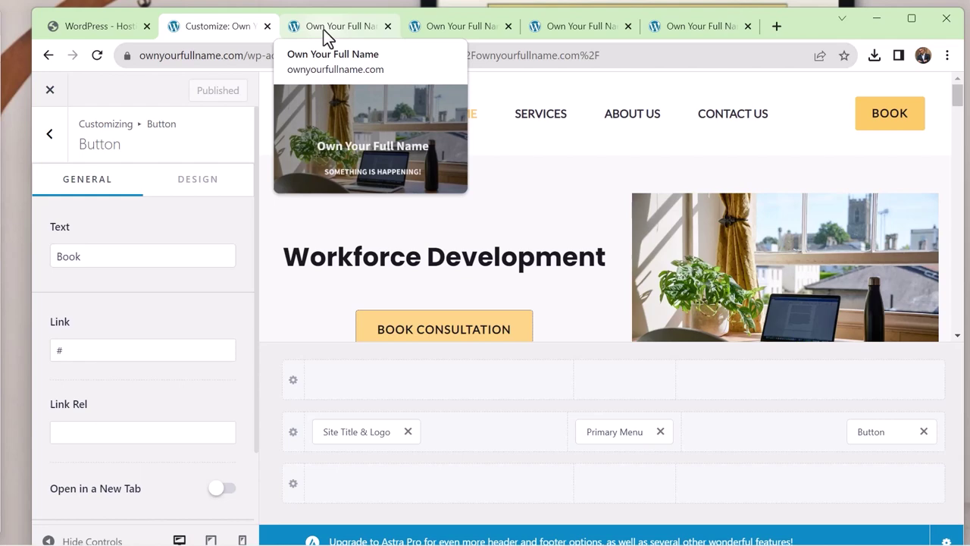
{"action": "left_click", "coordinate": [323, 30]}
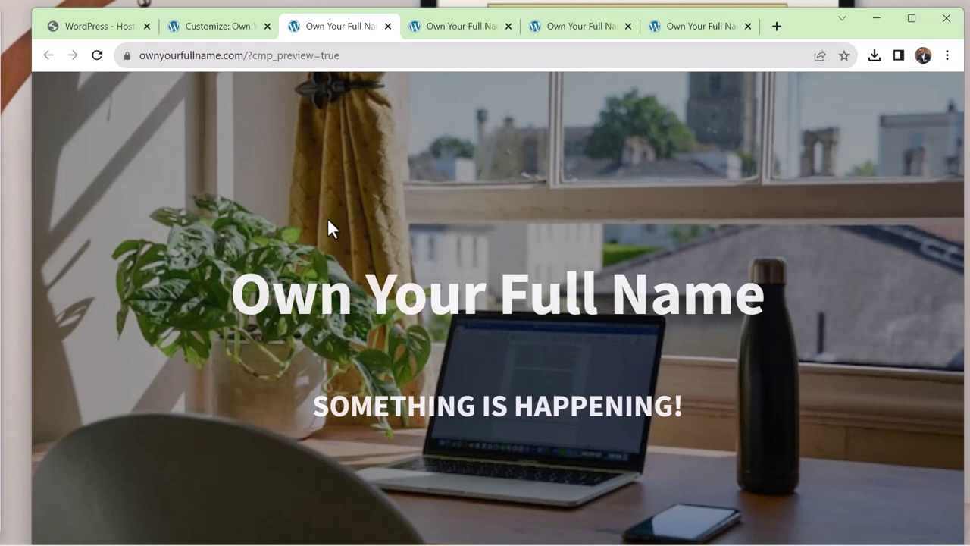
{"action": "mouse_move", "coordinate": [434, 31]}
{"action": "left_click", "coordinate": [223, 30]}
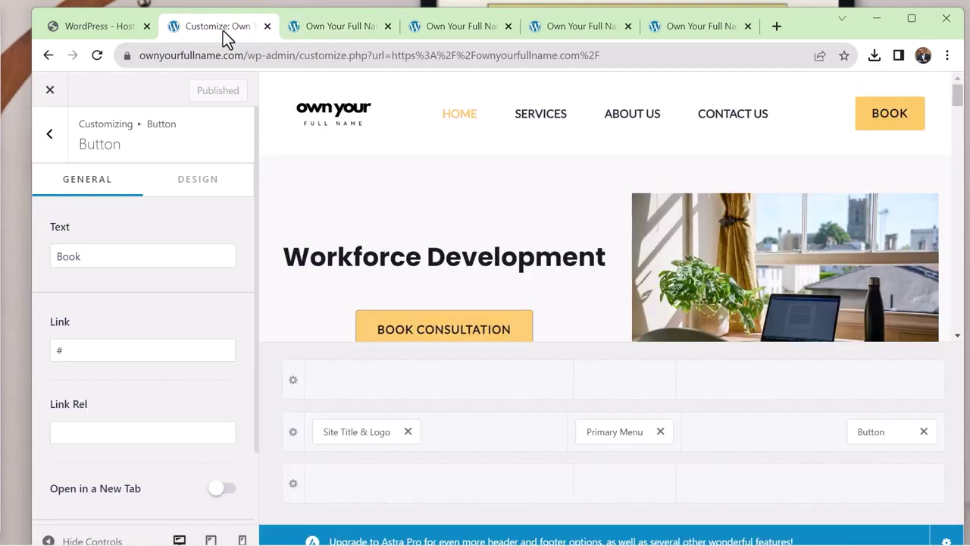
Step: Exit the Customizer and scroll the live homepage showing the BOOK header button
{"action": "left_click", "coordinate": [50, 89]}
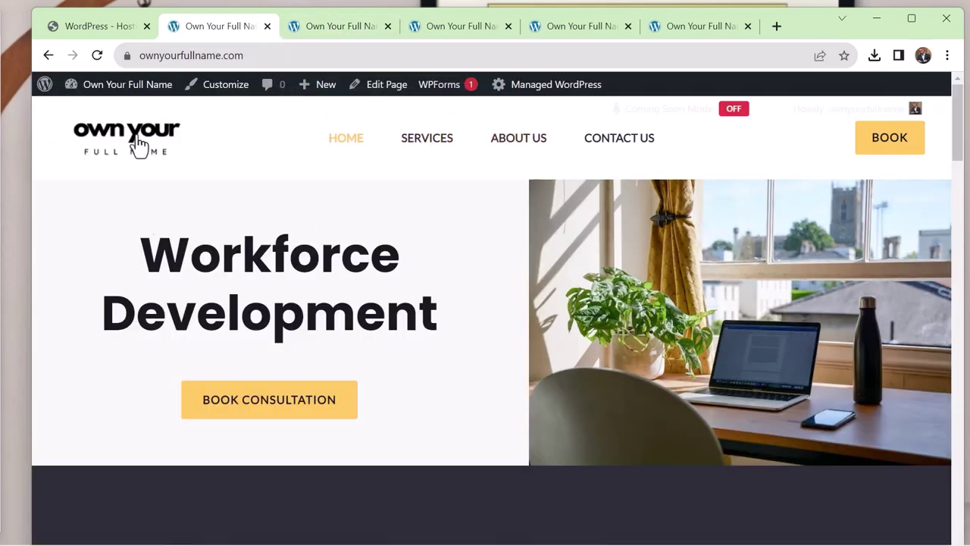
{"action": "scroll", "coordinate": [497, 197], "scroll_direction": "down", "scroll_amount": 1}
{"action": "scroll", "coordinate": [495, 190], "scroll_direction": "down", "scroll_amount": 6}
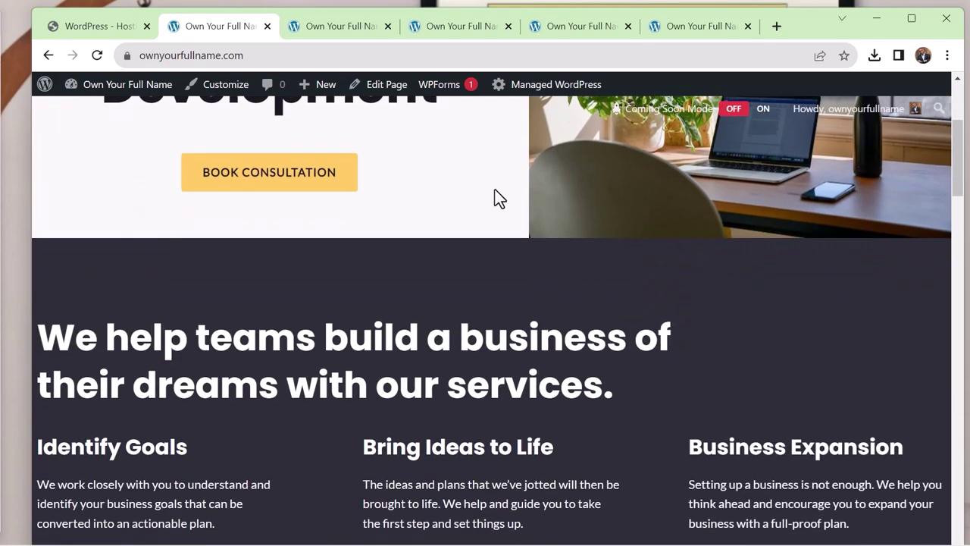
{"action": "scroll", "coordinate": [494, 190], "scroll_direction": "down", "scroll_amount": 7}
{"action": "scroll", "coordinate": [494, 193], "scroll_direction": "down", "scroll_amount": 12}
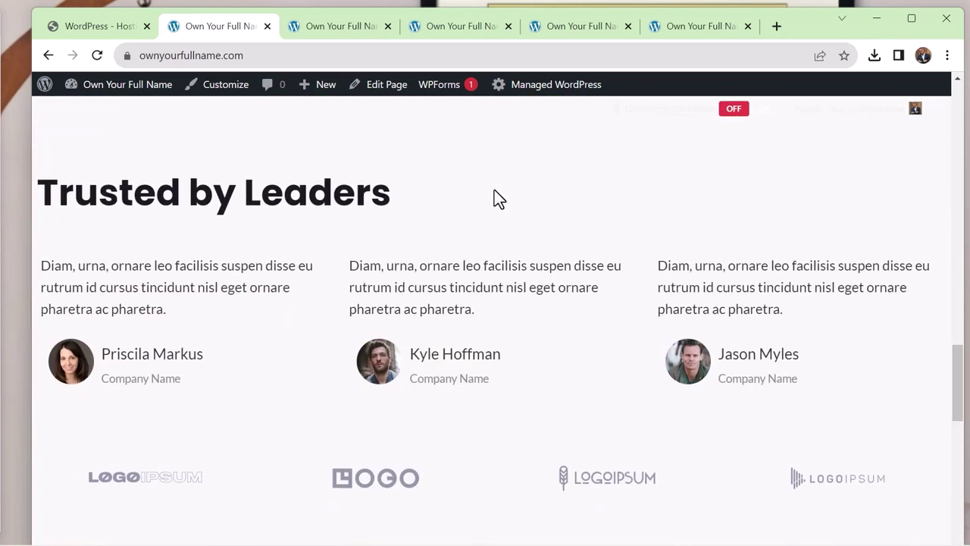
{"action": "scroll", "coordinate": [493, 190], "scroll_direction": "down", "scroll_amount": 5}
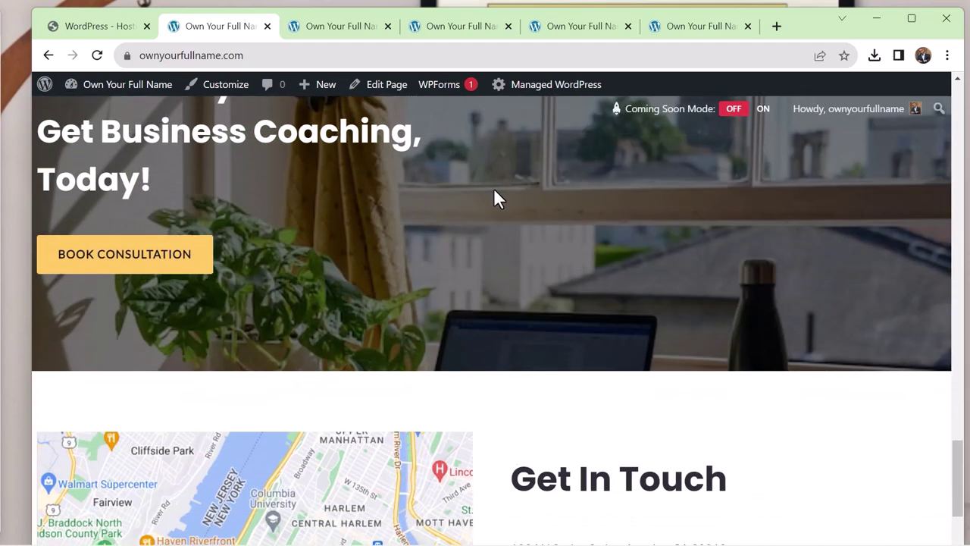
{"action": "scroll", "coordinate": [493, 190], "scroll_direction": "up", "scroll_amount": 11}
{"action": "scroll", "coordinate": [493, 190], "scroll_direction": "up", "scroll_amount": 15}
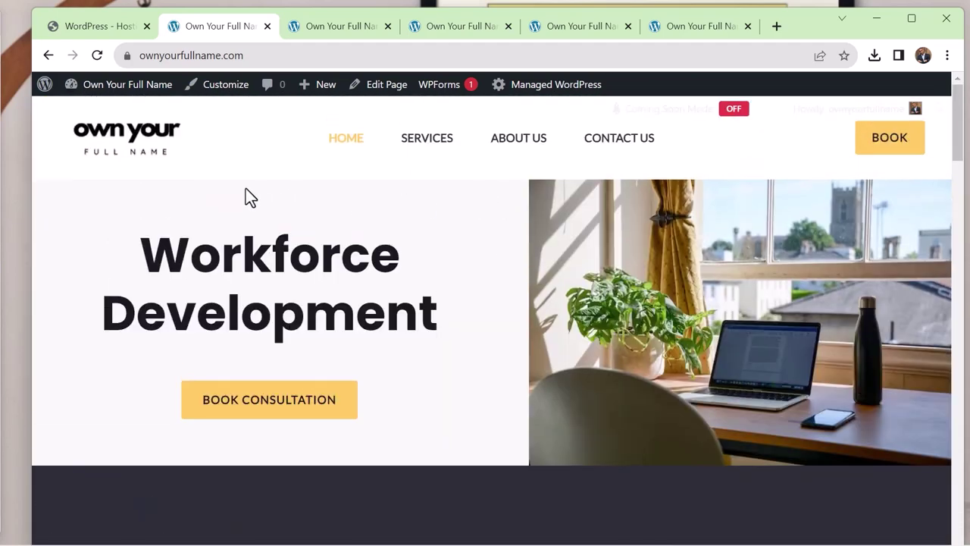